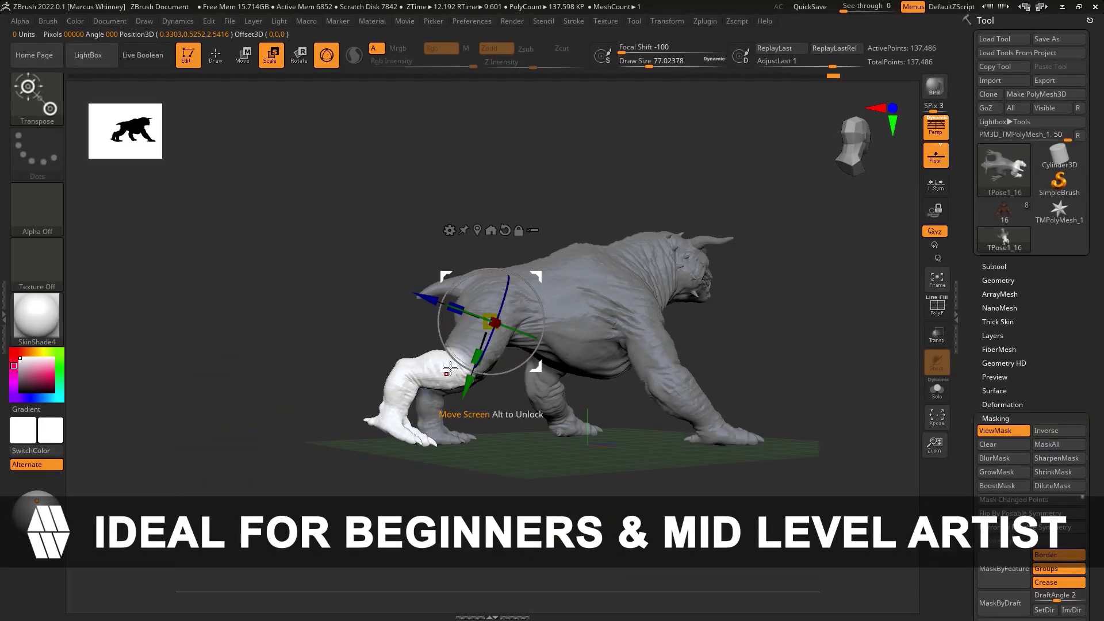
Sculpt a ClayBuildup stroke across the Male_PlanesofHead_256 bust's brow and cheek.
left_click_drag(536, 276, 499, 329)
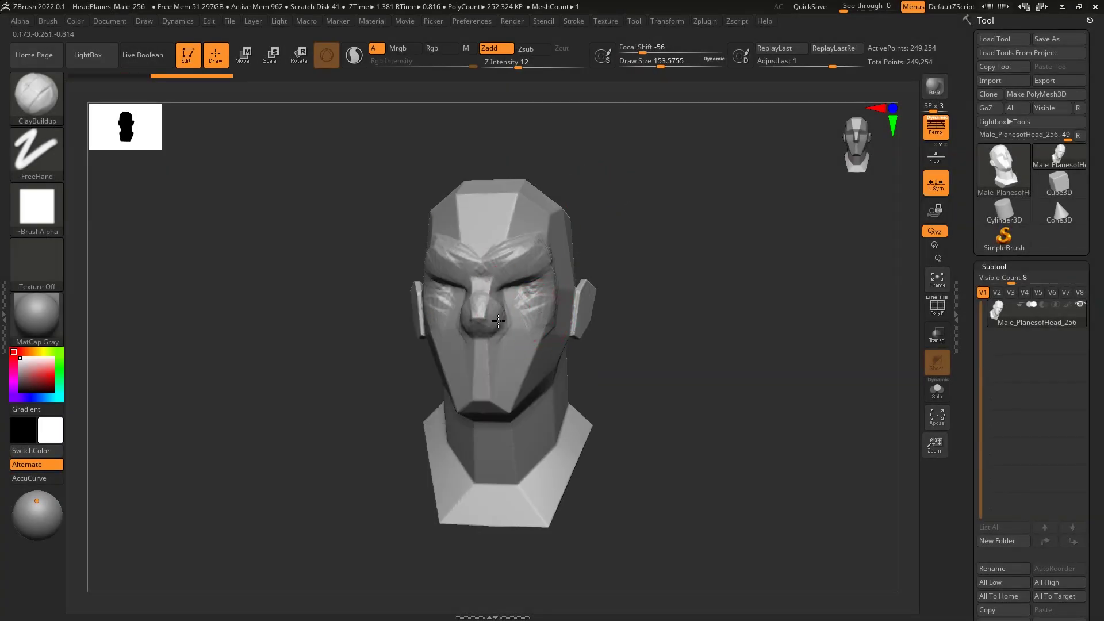
Build up clay on the cheek and jaw with a freehand ClayBuildup stroke.
right_click_drag(491, 311, 512, 348)
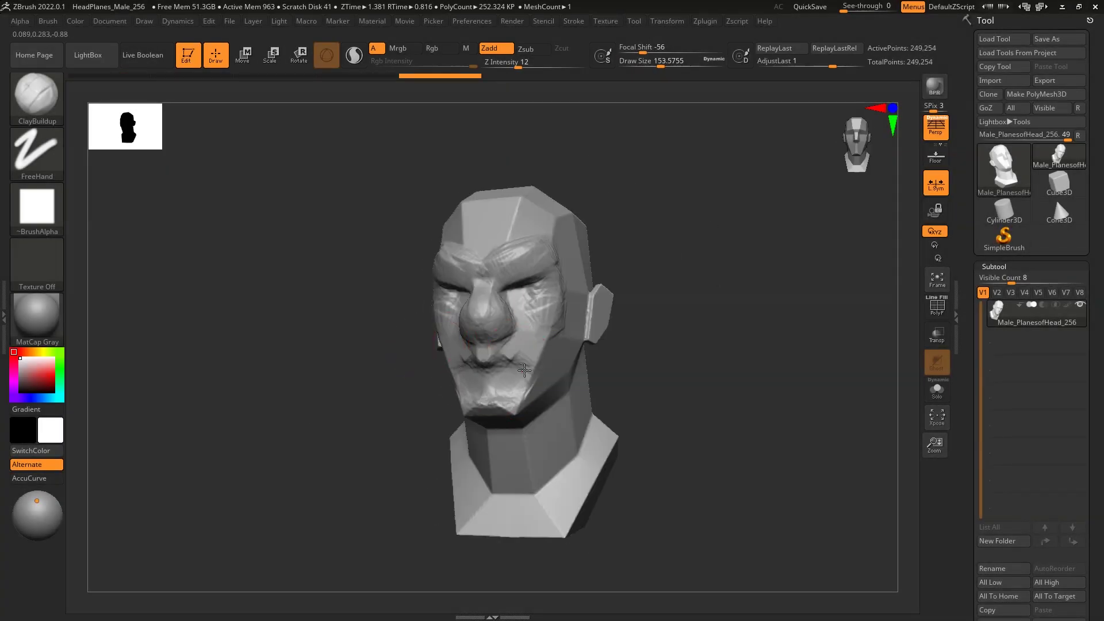
mouse_move(555, 314)
right_mouse_down()
mouse_move(693, 261)
mouse_move(688, 424)
mouse_move(575, 345)
right_mouse_up()
left_click(37, 95)
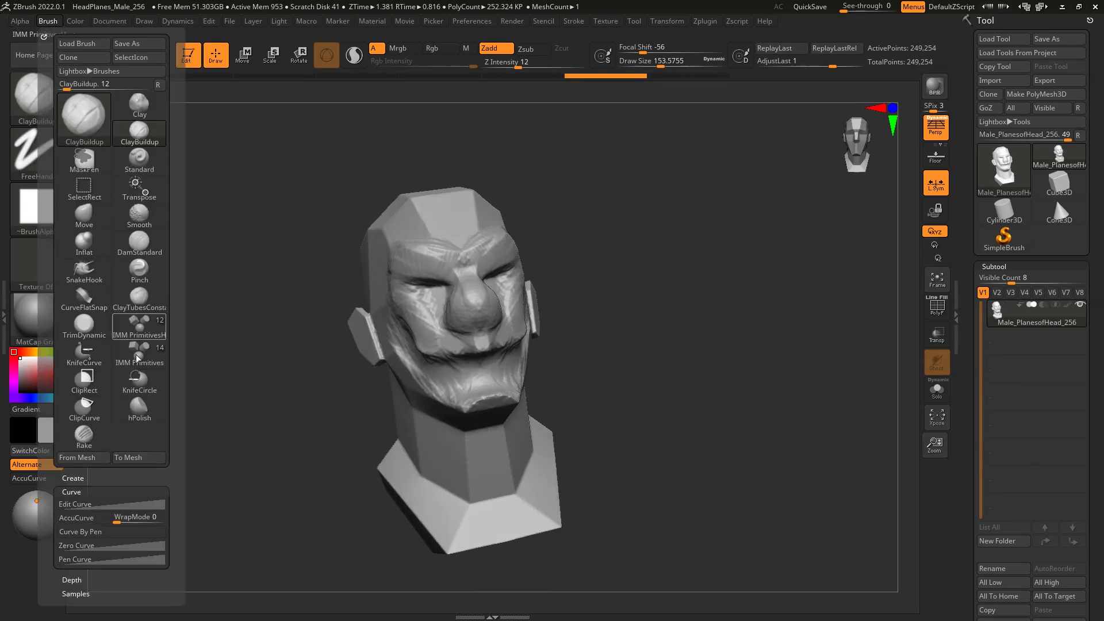
left_click(37, 152)
right_click_drag(403, 419, 496, 419)
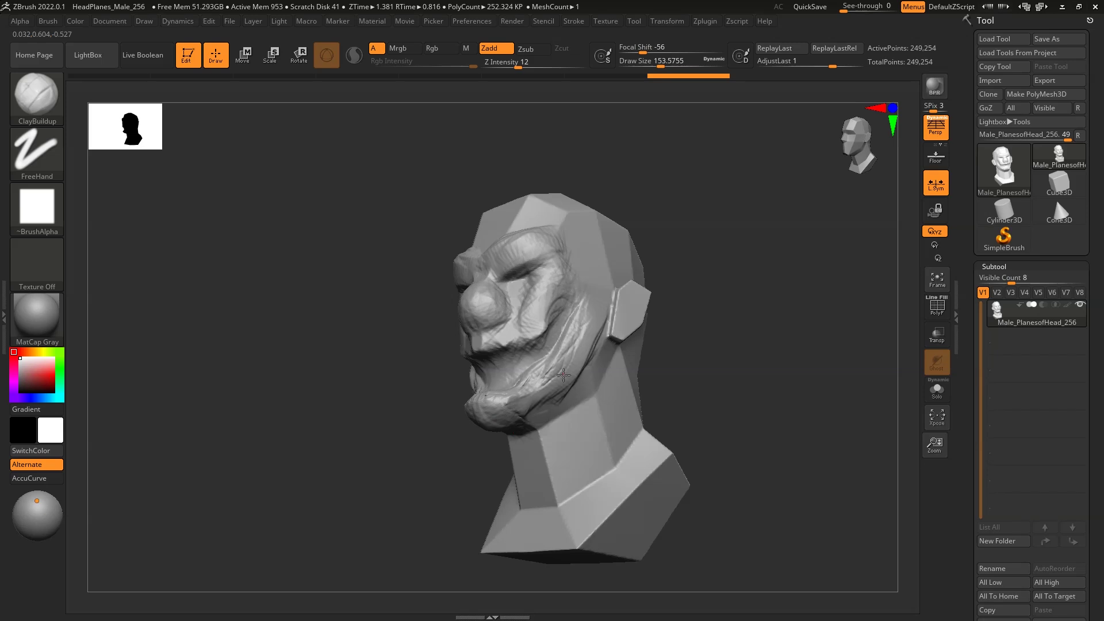
left_click_drag(557, 382, 571, 325)
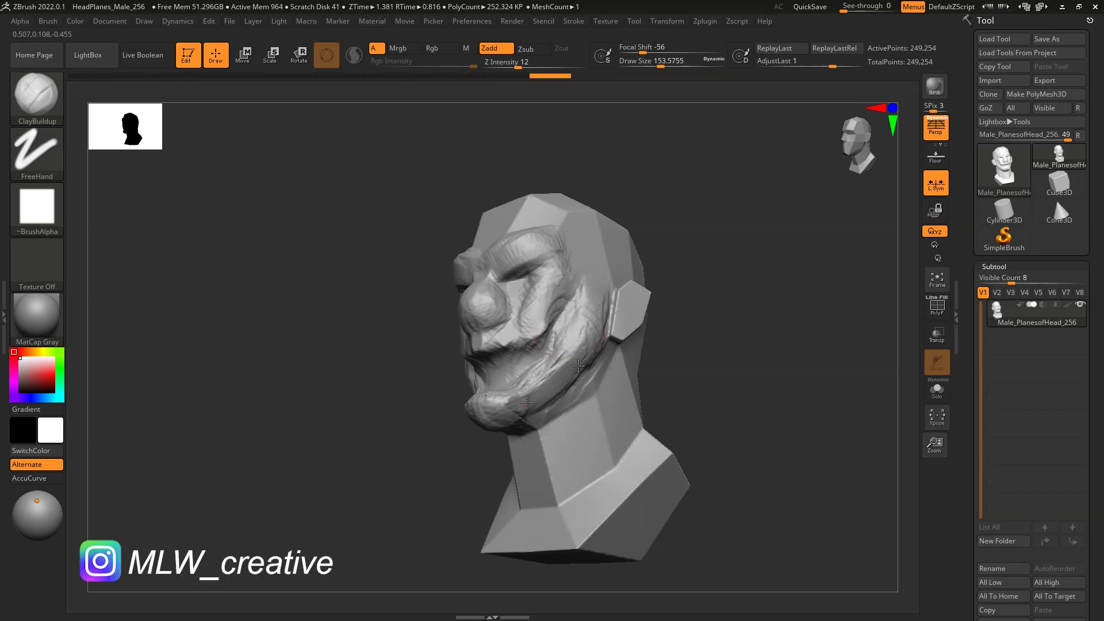
mouse_move(527, 402)
right_mouse_down("shift")
mouse_move(489, 365)
mouse_move(615, 327)
right_mouse_up("shift")
Pull the ear out into a long point with SnakeHook.
key("b")
key("s")
key("h")
left_click_drag(614, 326, 678, 276)
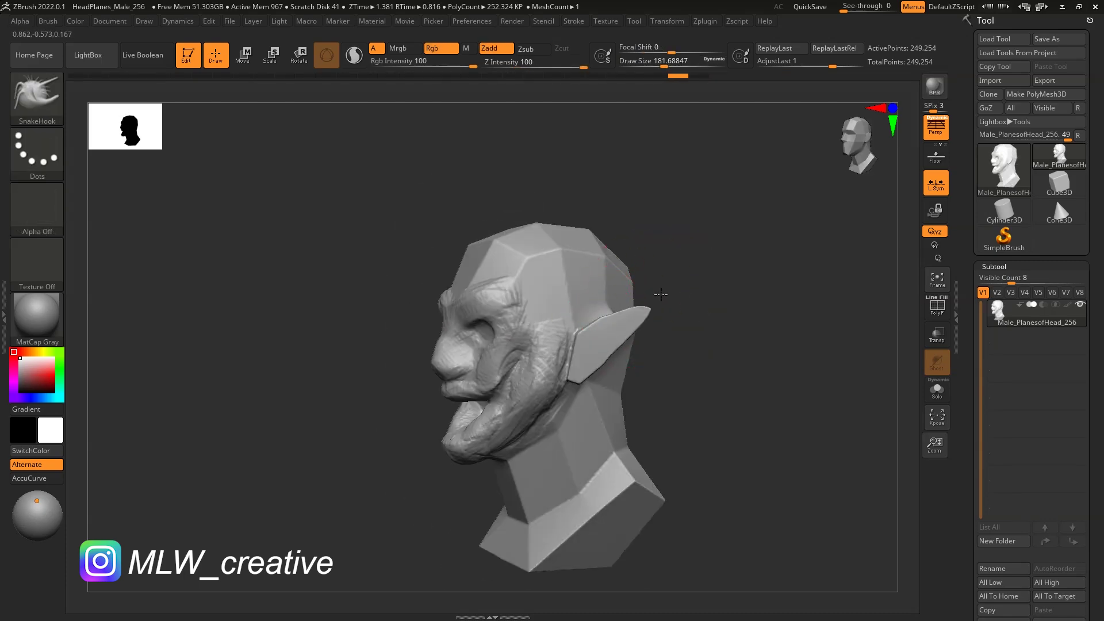
right_click_drag(679, 276, 759, 276)
Flatten planes with TrimDynamic, checking the head from behind and front.
key("b")
key("t")
key("d")
mouse_move(501, 238)
right_mouse_down()
mouse_move(693, 404)
mouse_move(641, 345)
right_mouse_up()
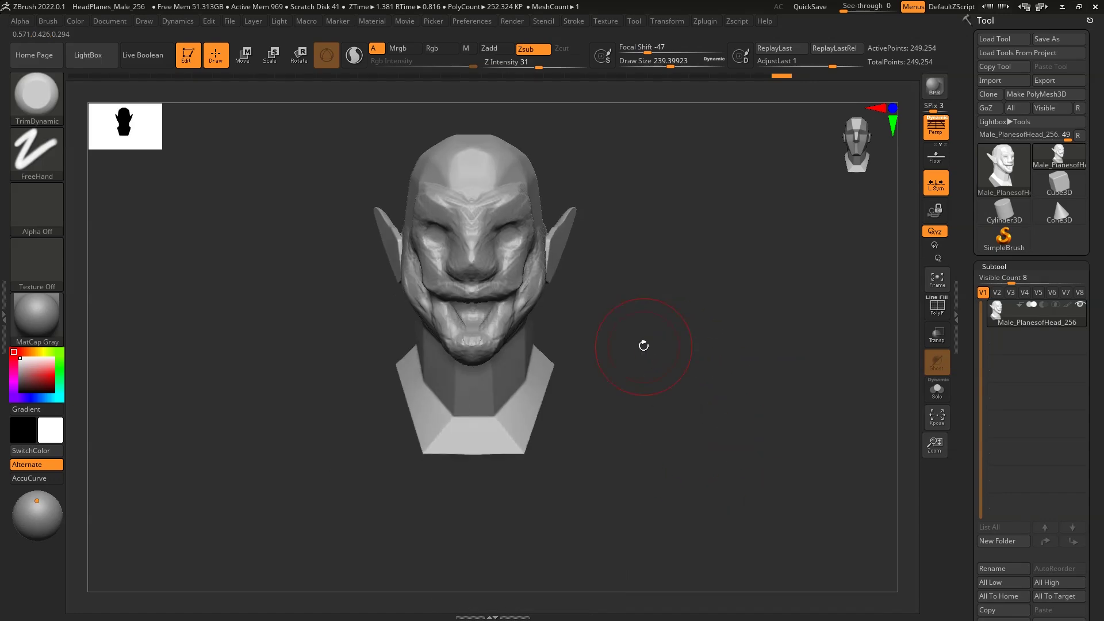
right_click_drag(601, 165, 534, 259, "alt")
Add smaller ClayBuildup folds around the face, checking the side and jaw underside.
key("b")
key("c")
key("b")
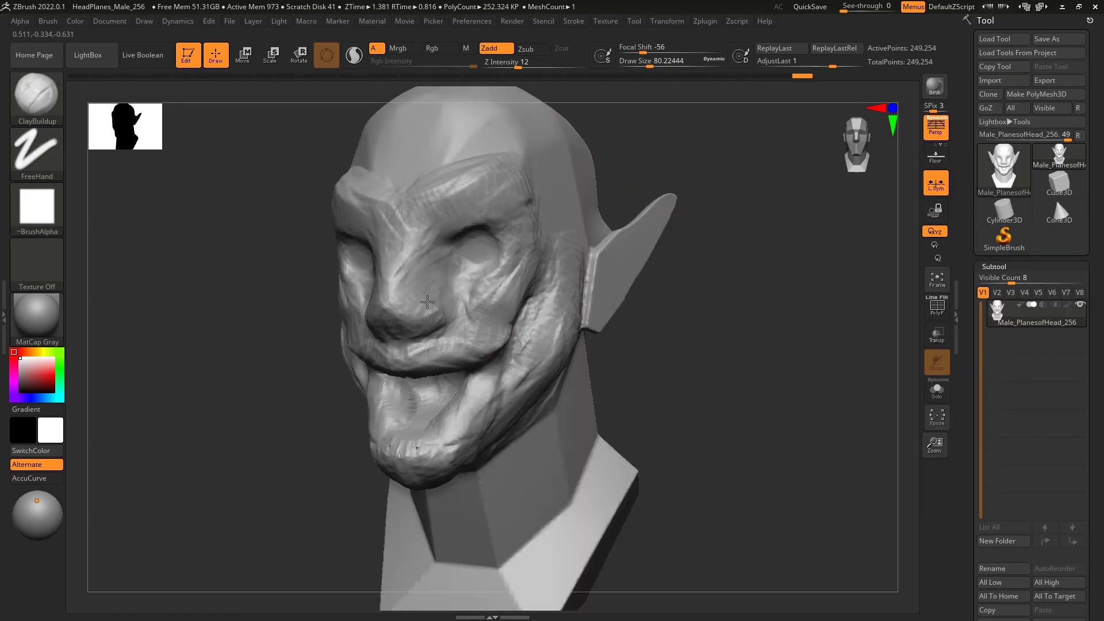
right_click_drag(436, 294, 731, 265, "shift")
right_click(513, 260)
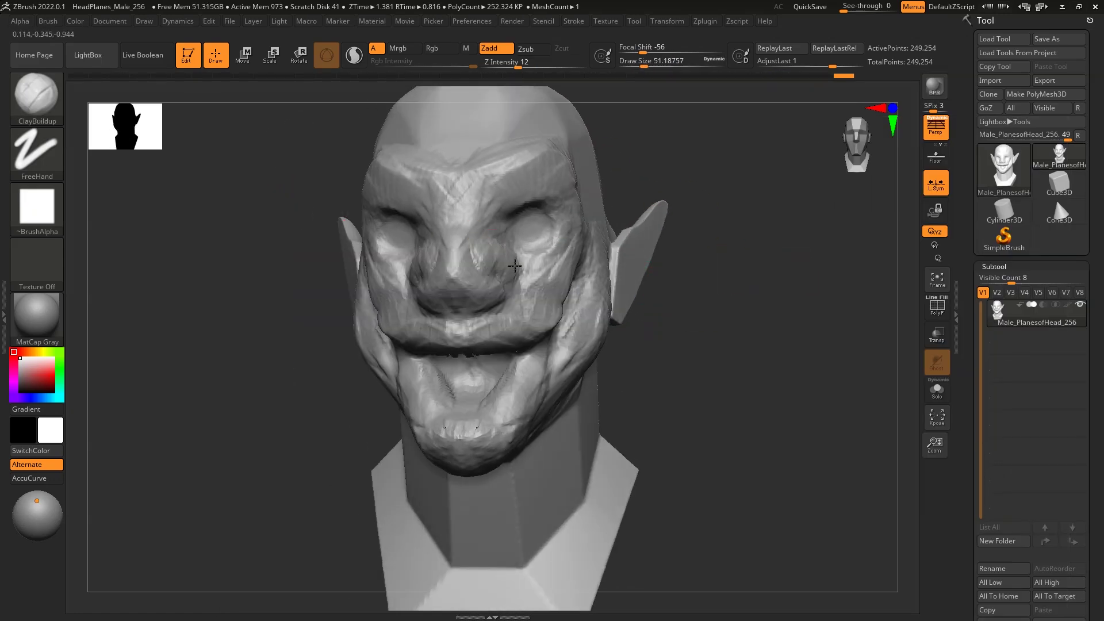
right_click_drag(531, 217, 508, 199)
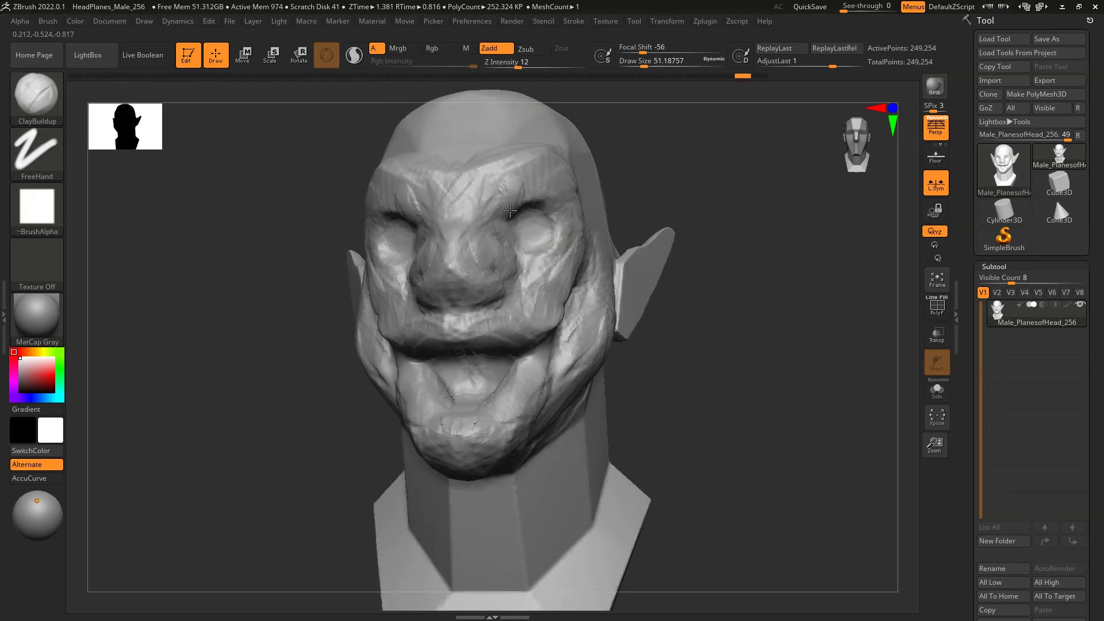
mouse_move(577, 216)
right_mouse_down()
mouse_move(759, 345)
mouse_move(727, 271)
right_mouse_up()
right_click_drag(894, 308, 629, 331)
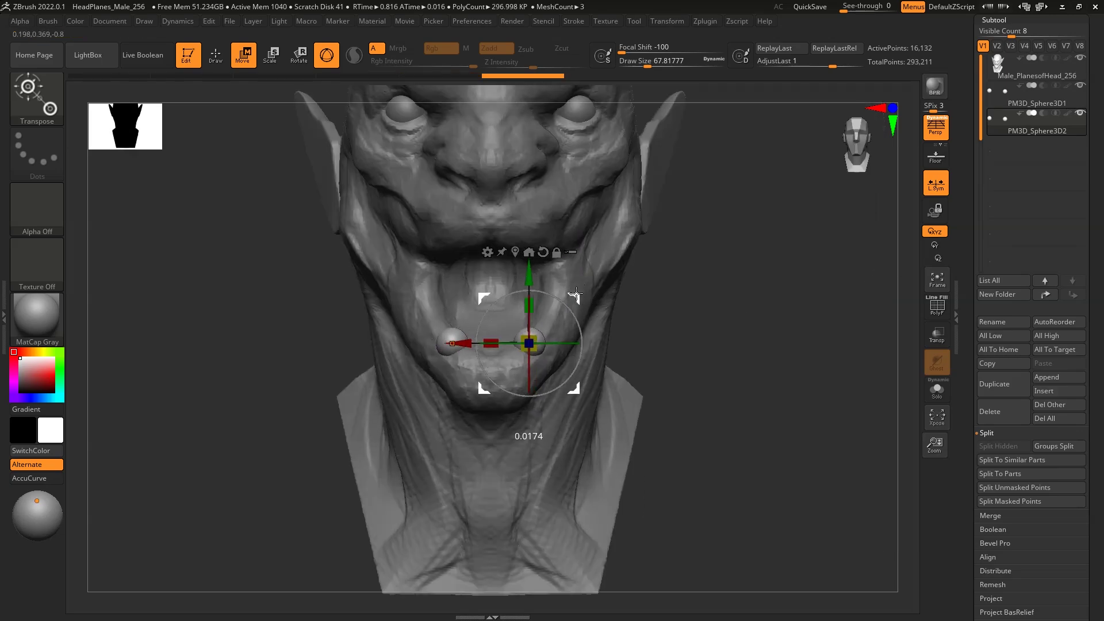
Shape a tooth sphere with the SnakeHook brush.
key("b")
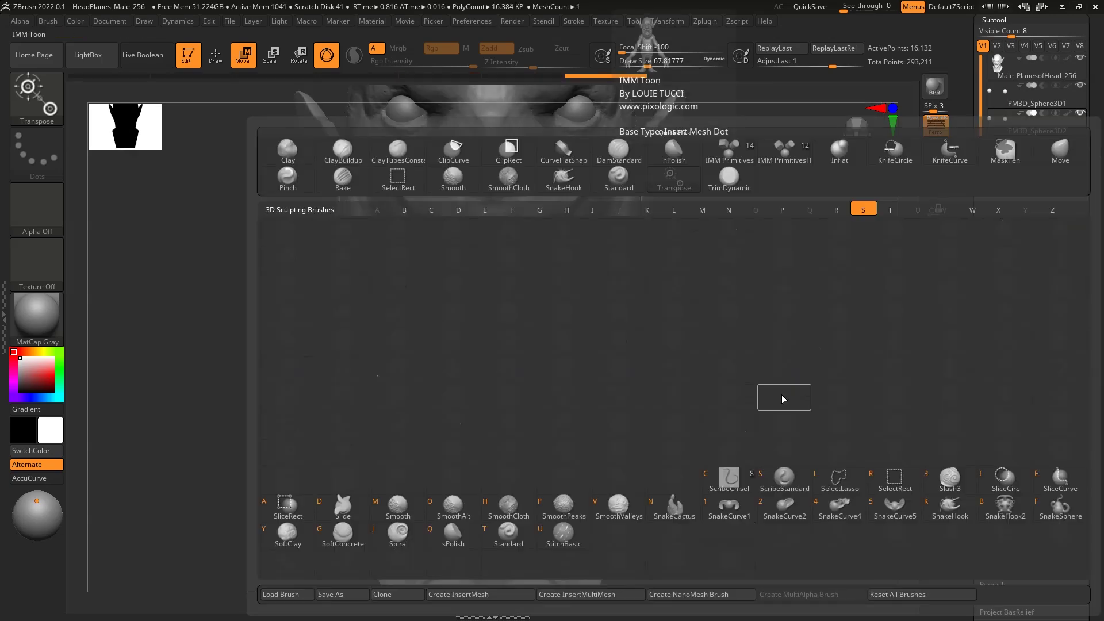
key("s")
key("h")
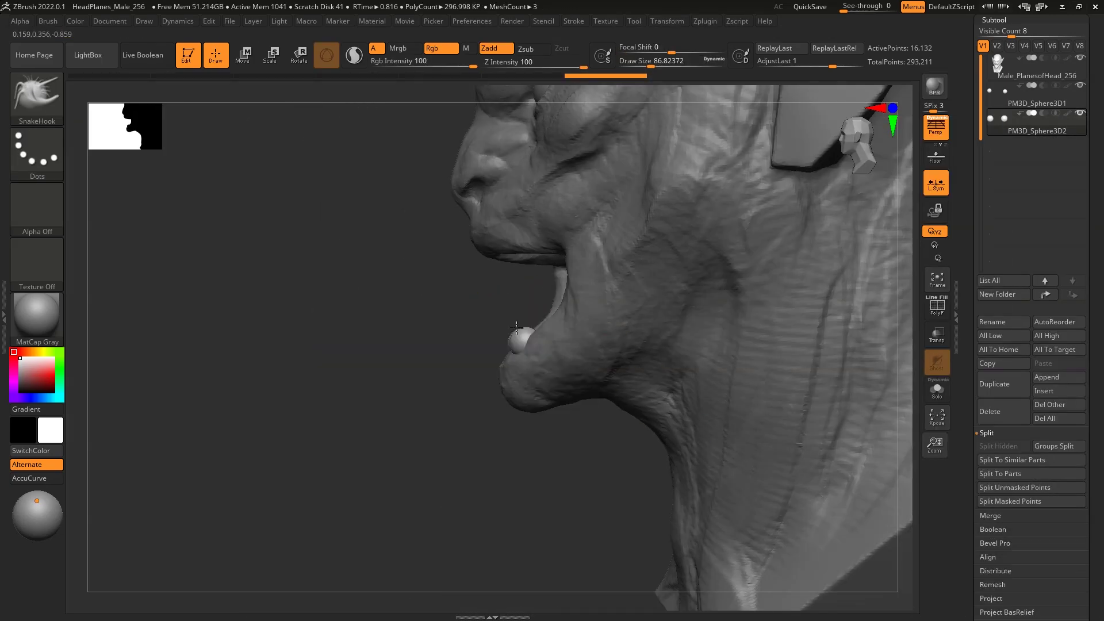
Sharpen the teeth with Pinch and rotate them into place with the Transpose gizmo.
key("b")
key("p")
key("i")
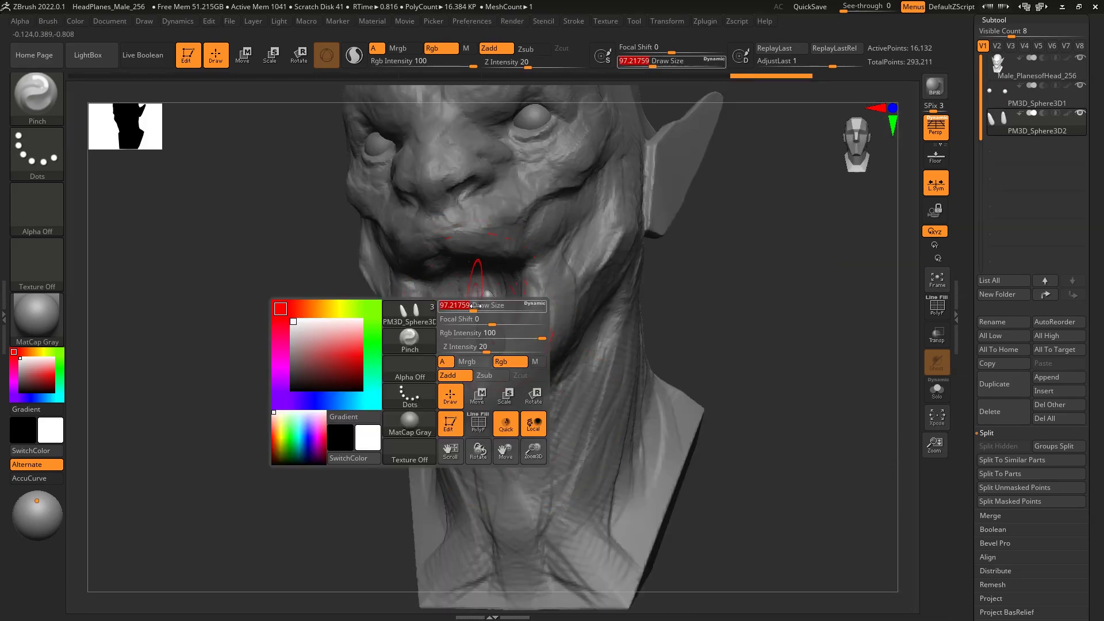
key("r")
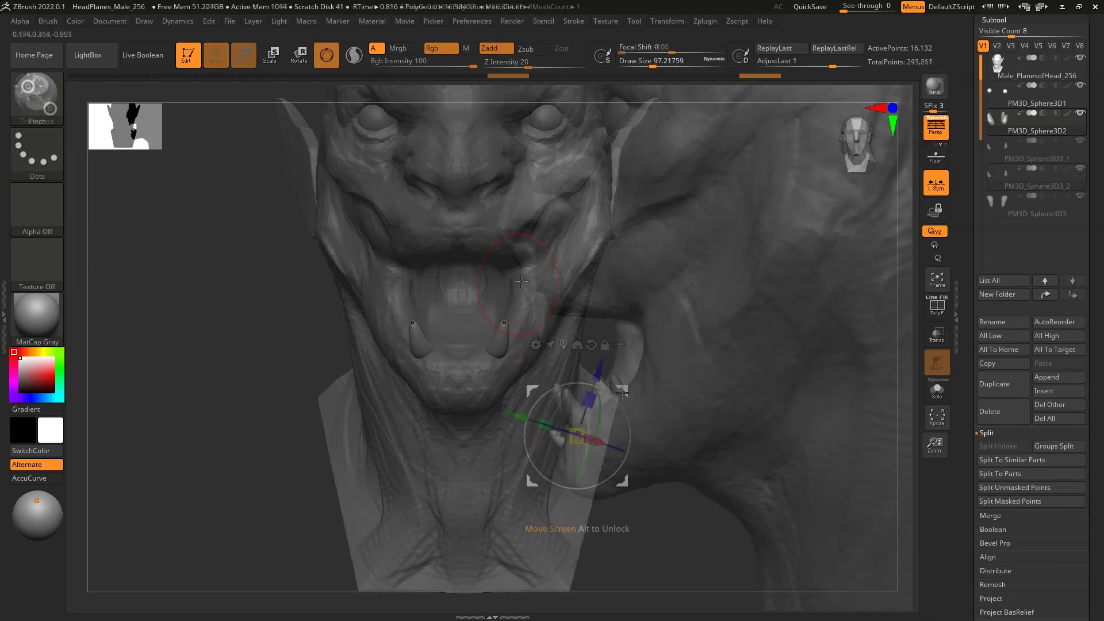
left_click_drag(757, 374, 760, 356)
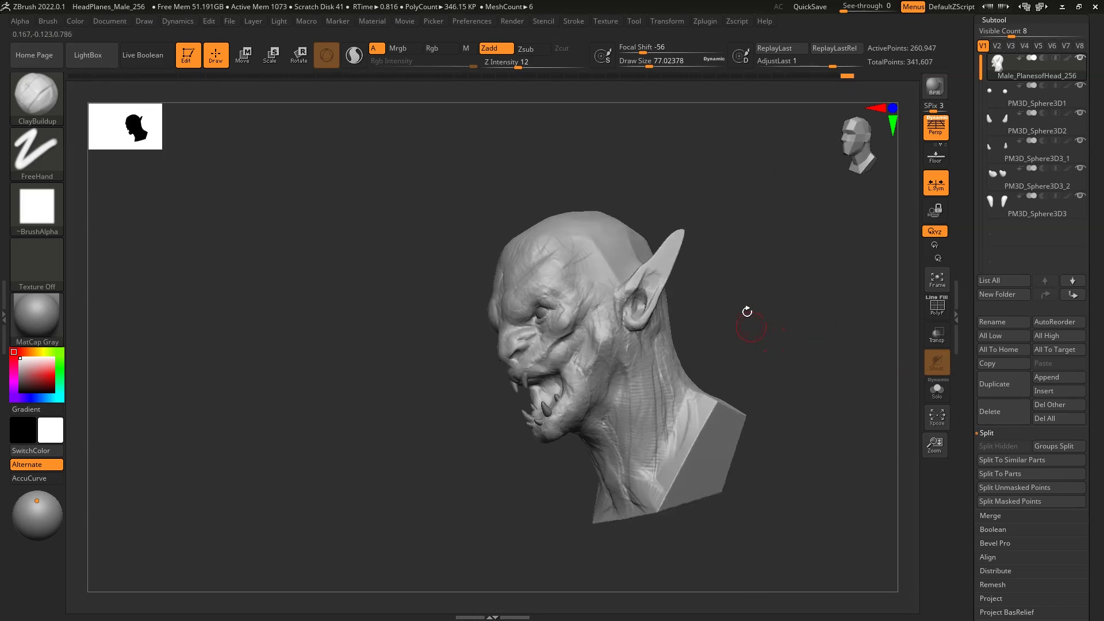
Switch to ClayBuildup and resize a fang in the upper row, checking under the jaw.
key("space")
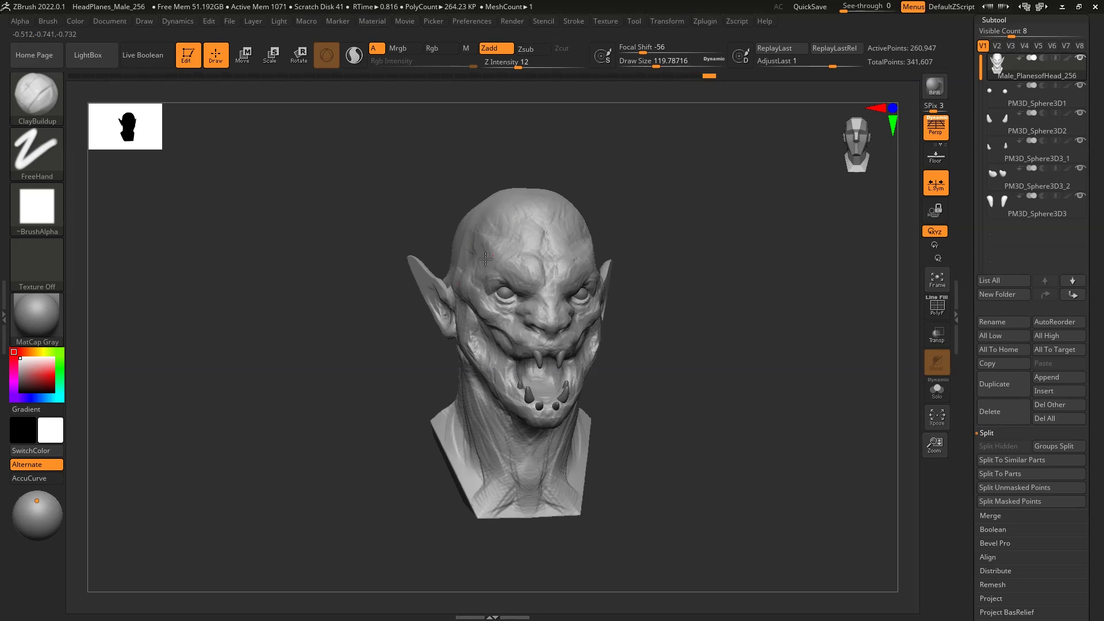
right_click_drag(485, 276, 625, 244)
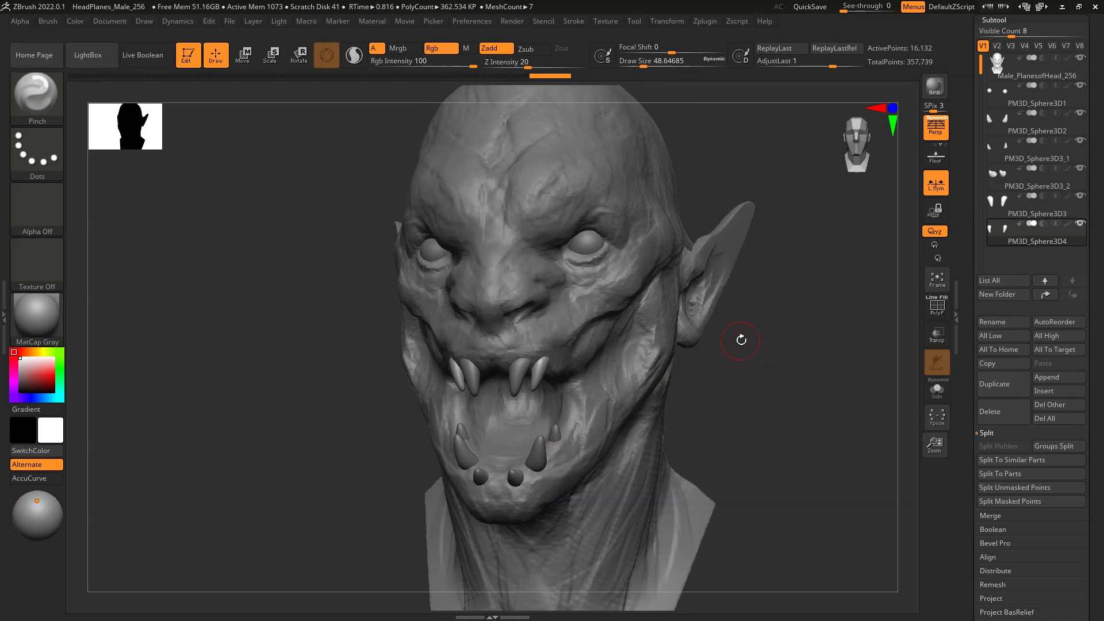
key("b")
key("c")
key("b")
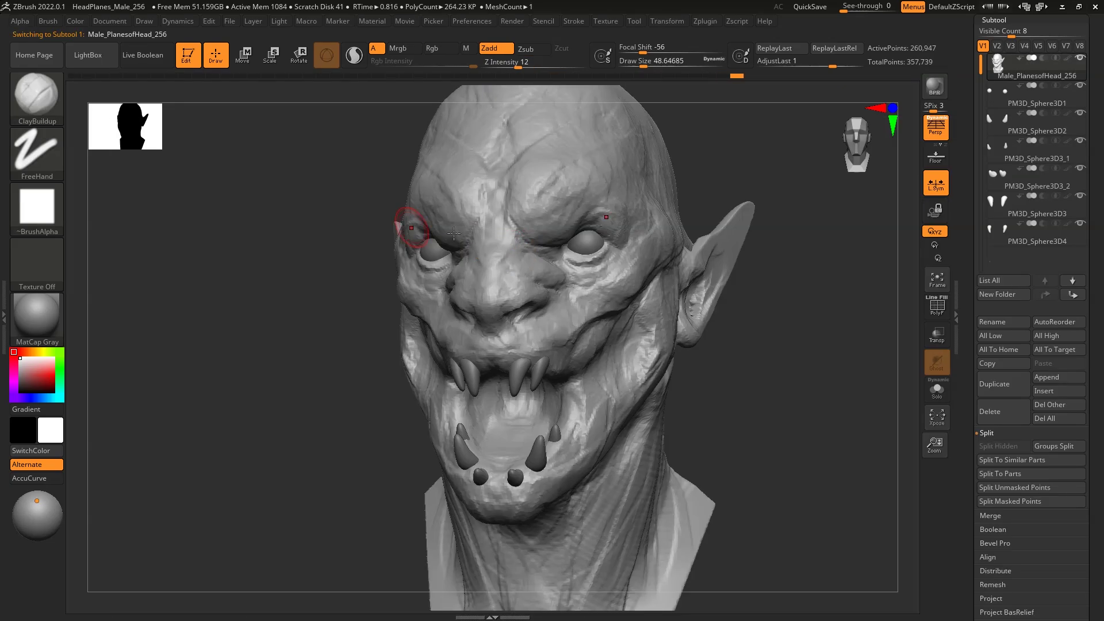
right_click_drag(576, 289, 514, 367)
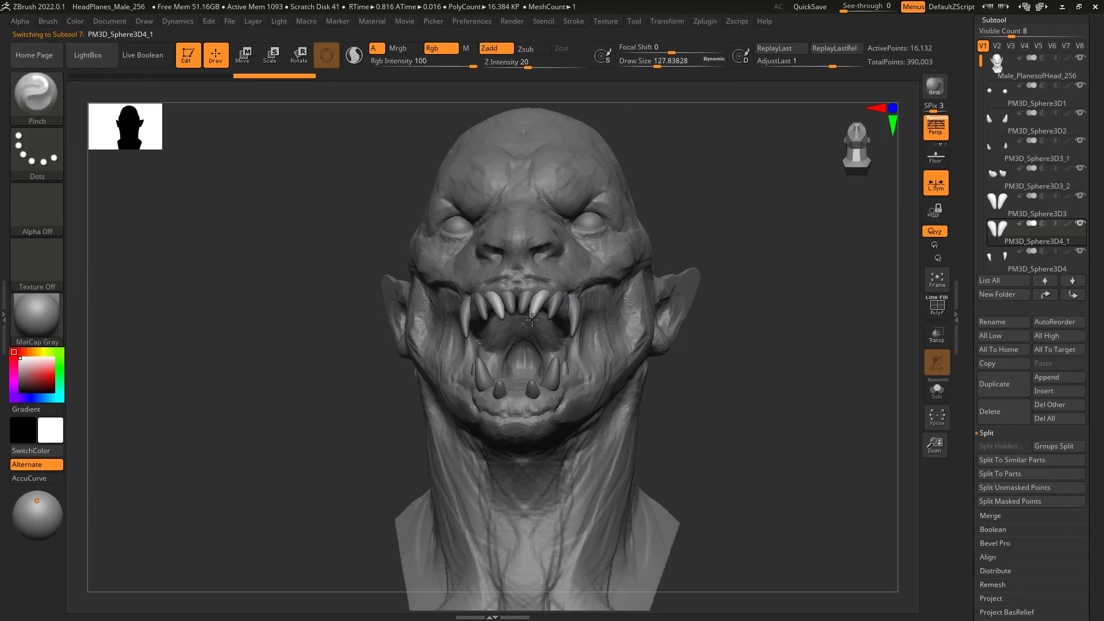
right_click_drag(701, 304, 586, 240)
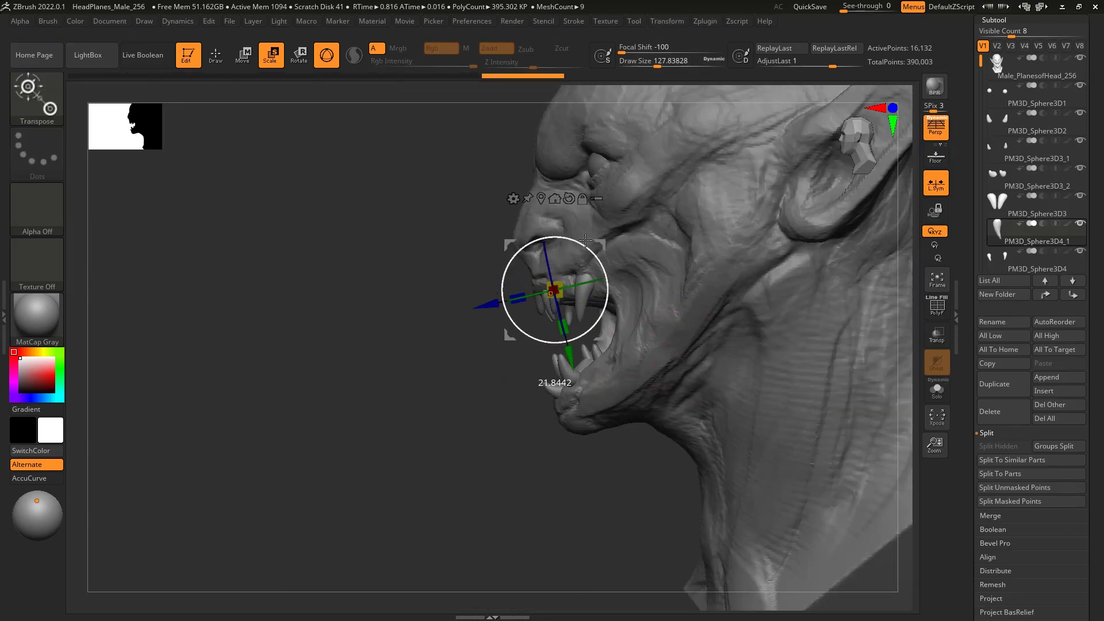
Adjust brush settings and check the teeth from front, three-quarter and profile views.
key("space")
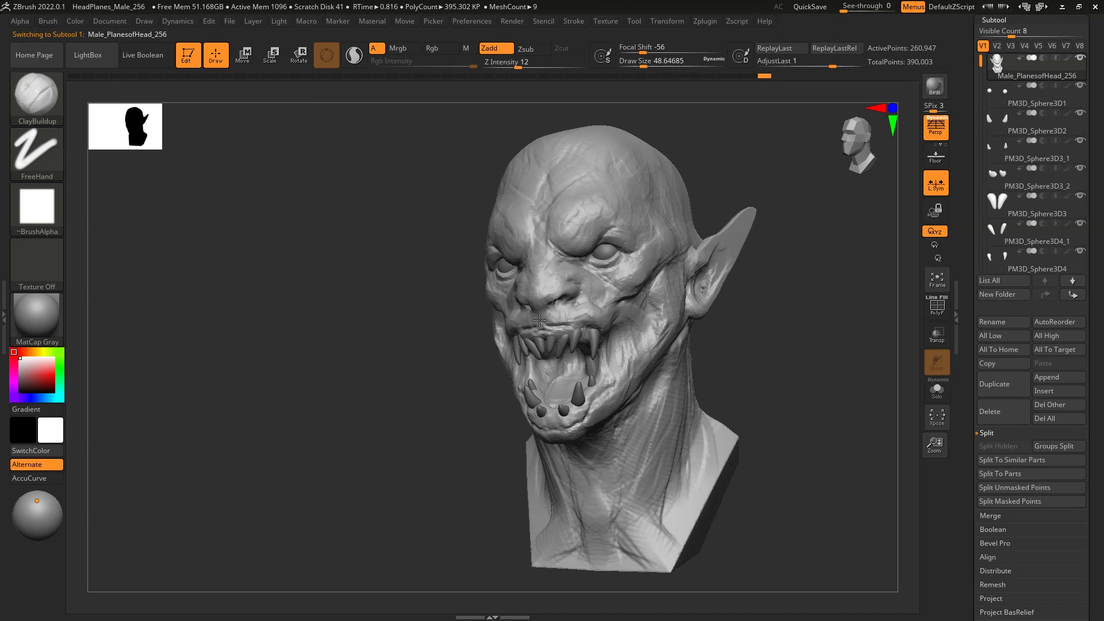
right_click_drag(539, 320, 775, 349)
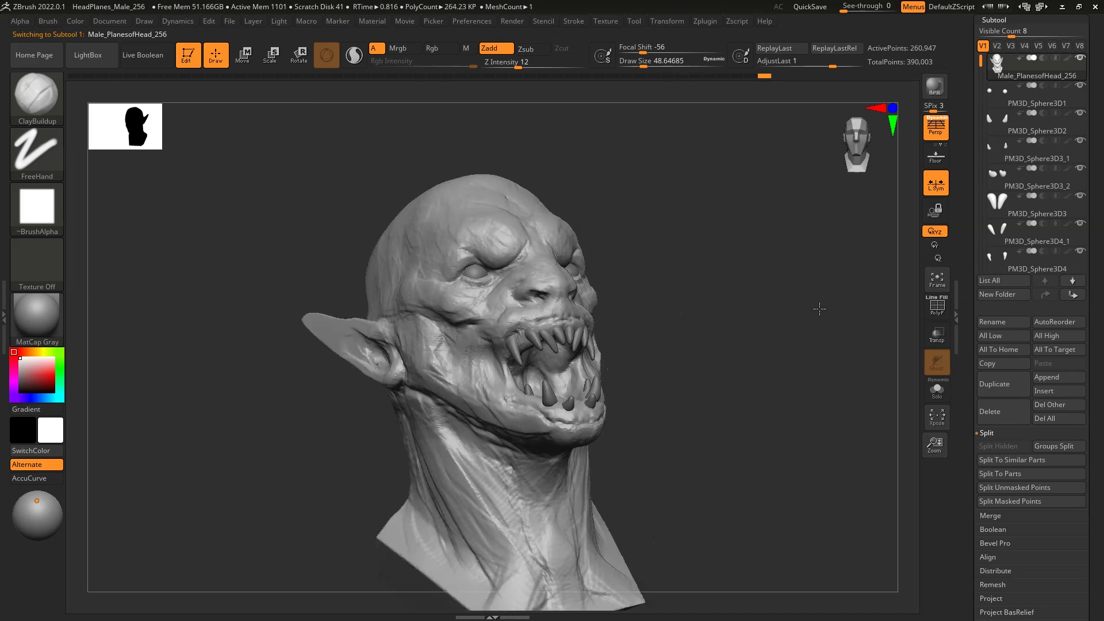
right_click_drag(598, 222, 553, 205)
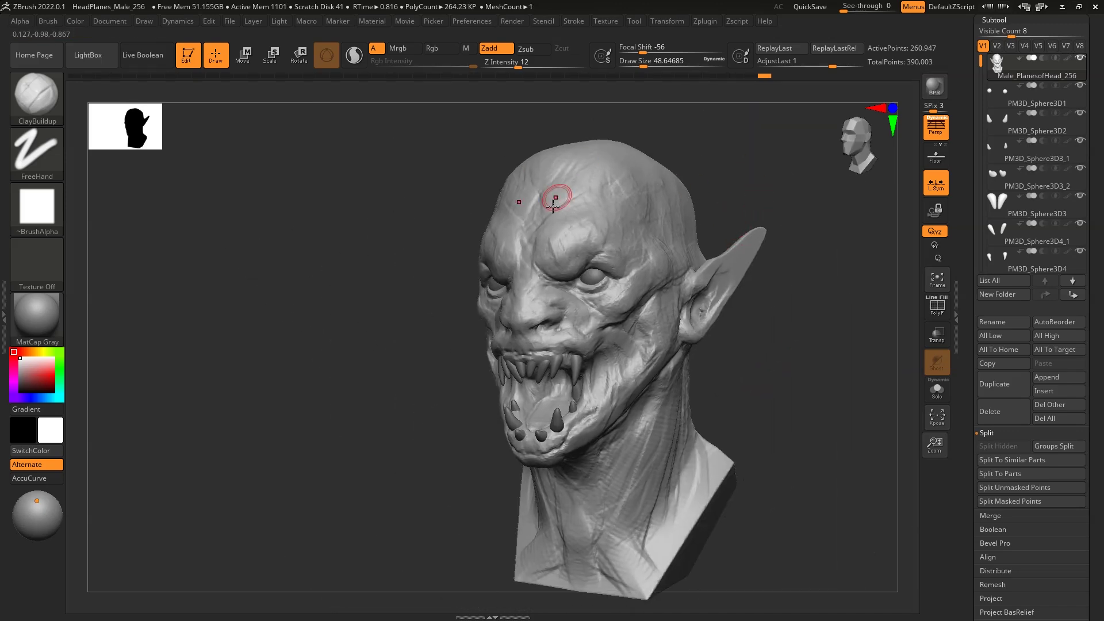
mouse_move(594, 168)
right_mouse_down()
mouse_move(737, 224)
mouse_move(488, 283)
mouse_move(709, 296)
right_mouse_up()
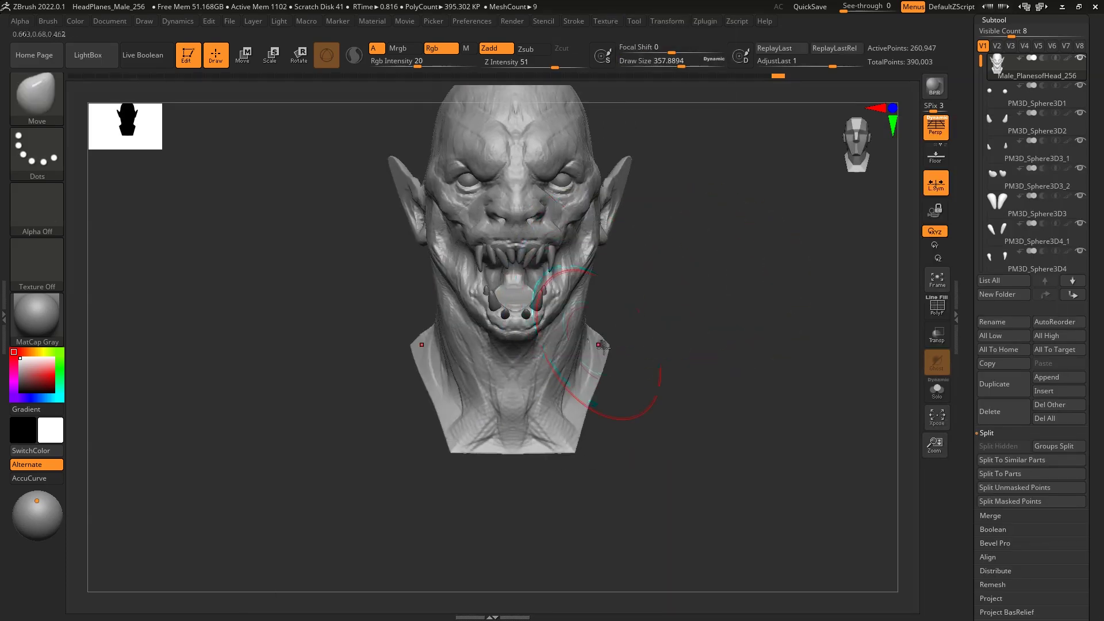
mouse_move(603, 346)
right_mouse_down()
mouse_move(568, 320)
mouse_move(688, 279)
right_mouse_up()
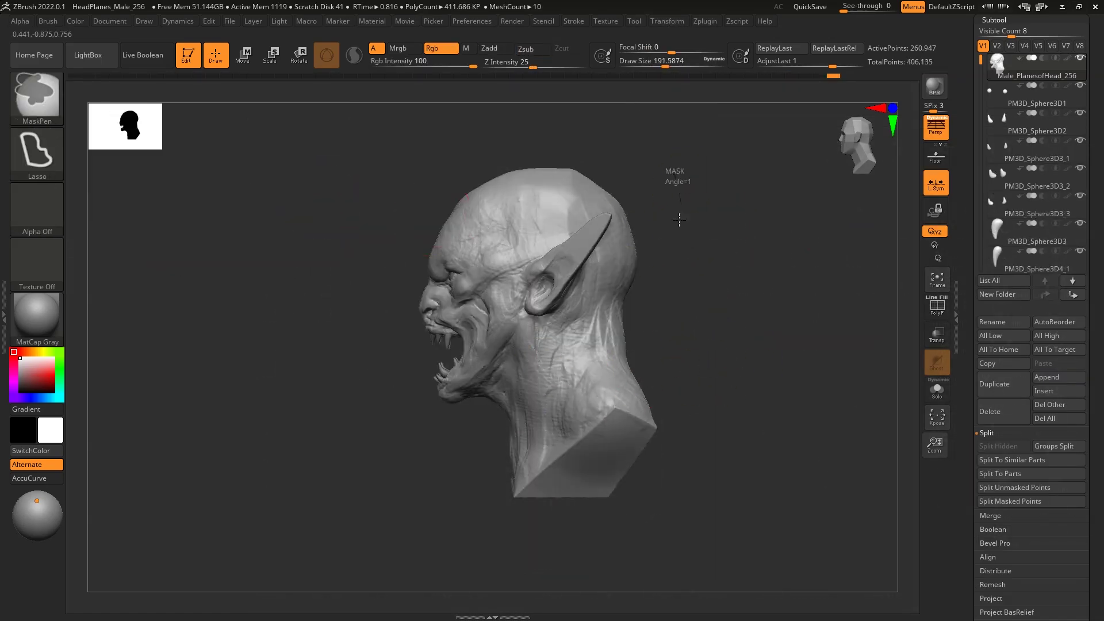
Mask the lower neck, reposition with the gizmo, and select a tooth subtool to place.
left_click_drag(670, 189, 657, 296, "ctrl")
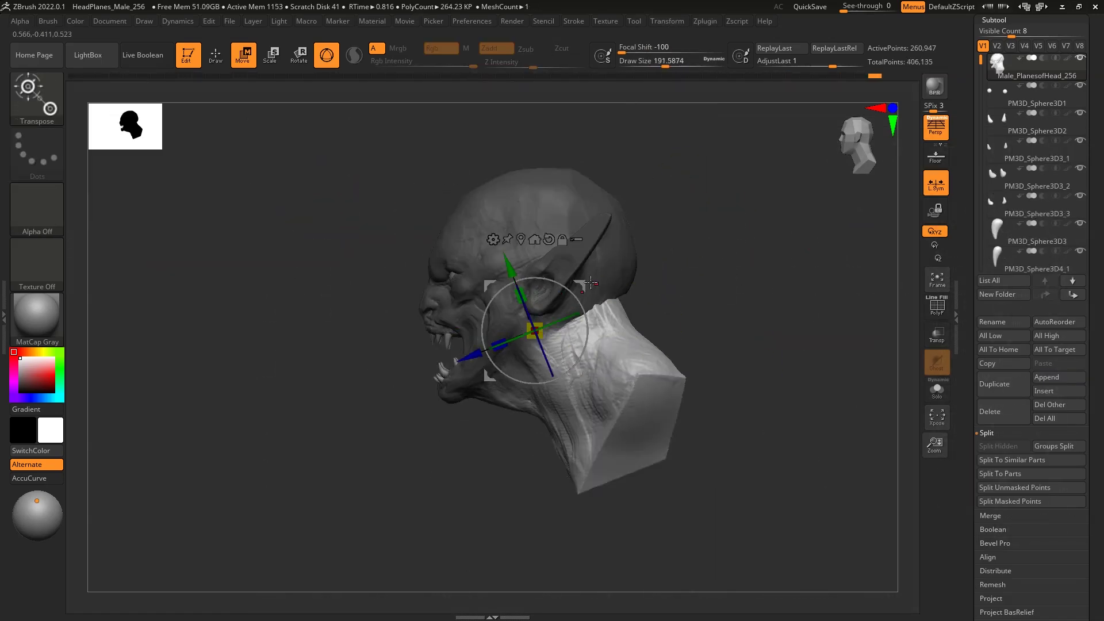
right_click_drag(647, 324, 729, 296)
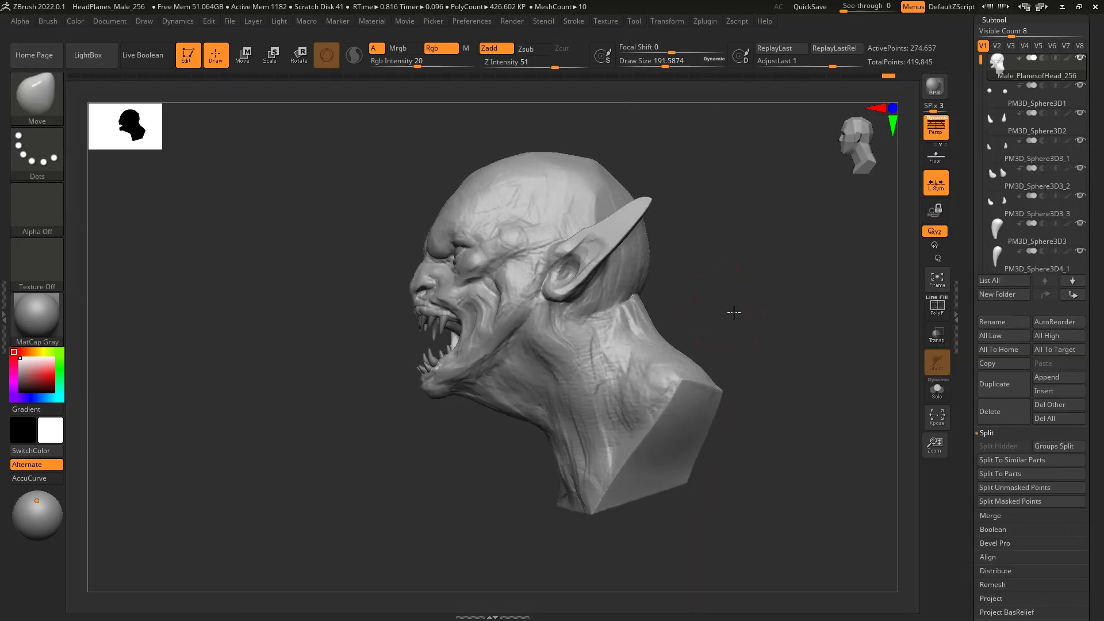
key("space")
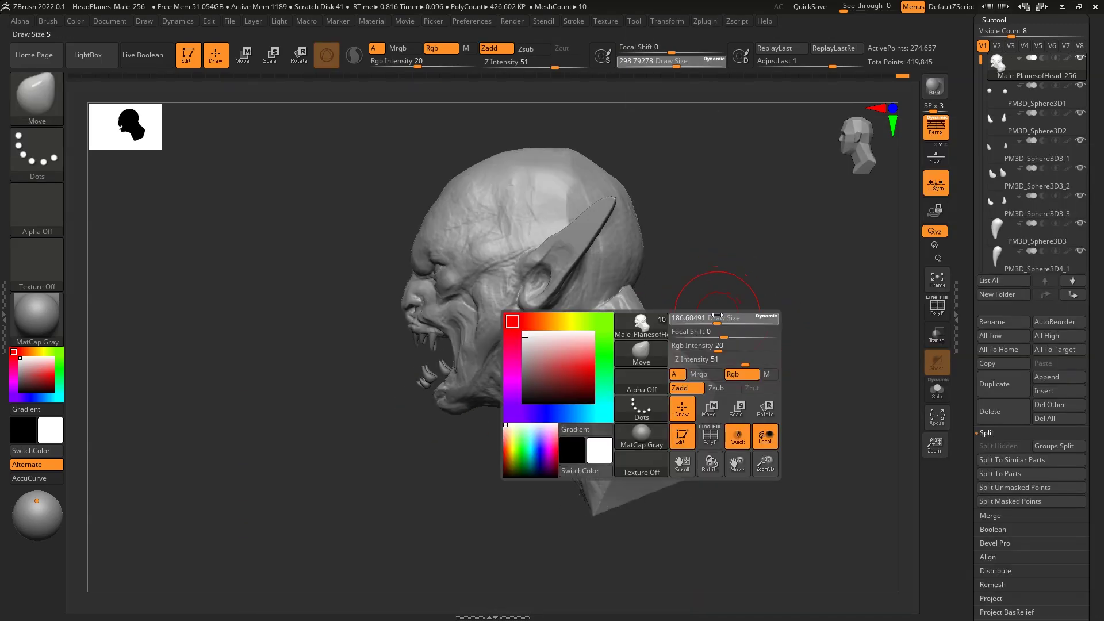
left_click_drag(717, 319, 738, 306)
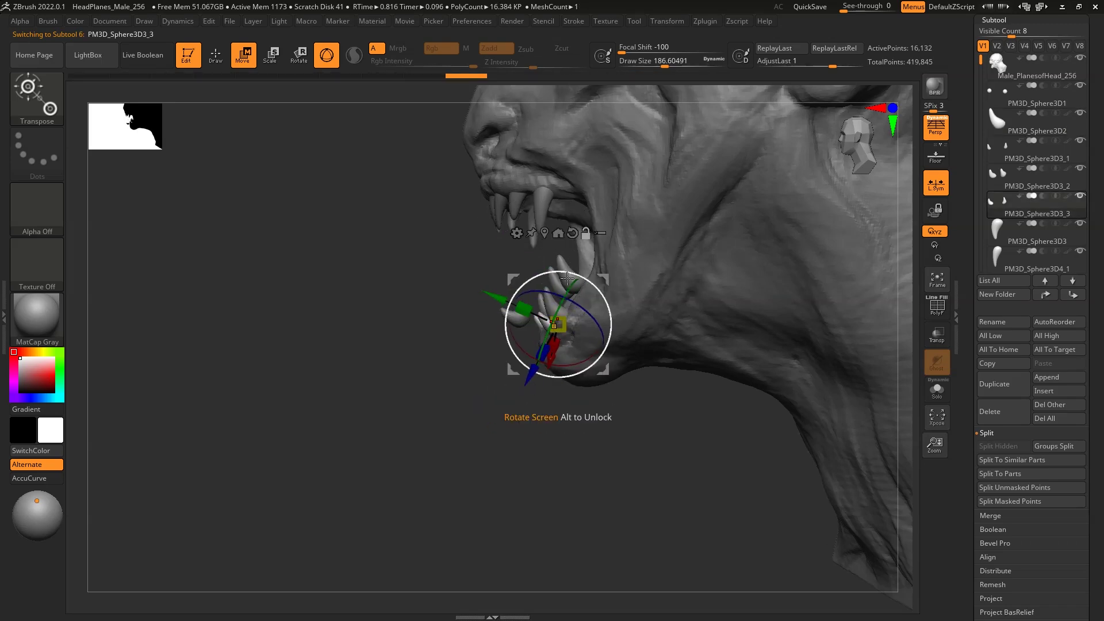
left_click(532, 300, "alt")
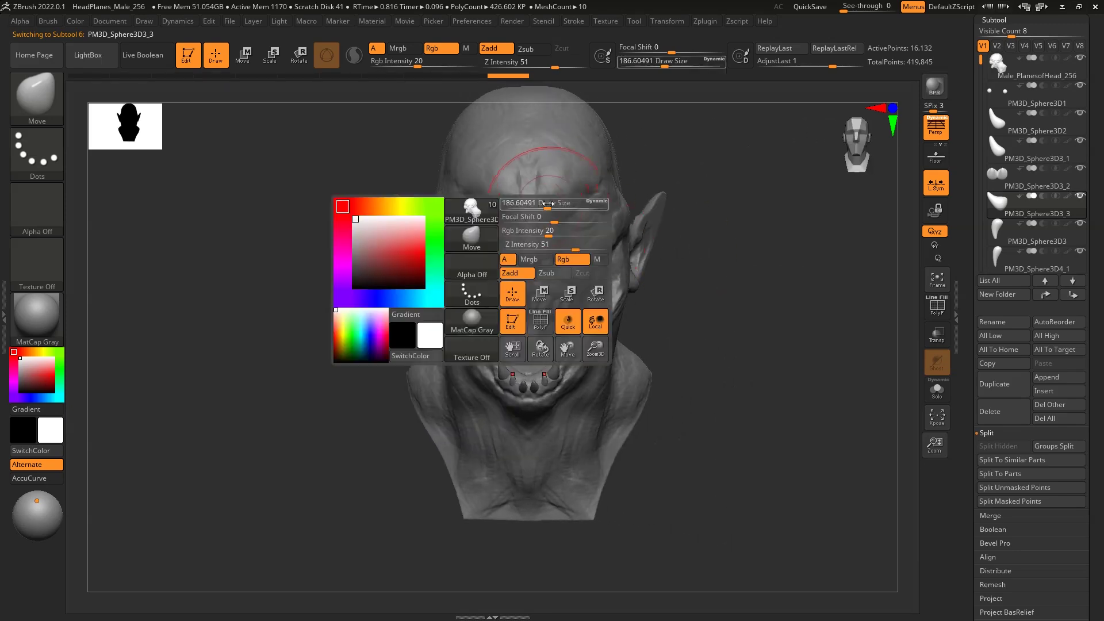
key("space")
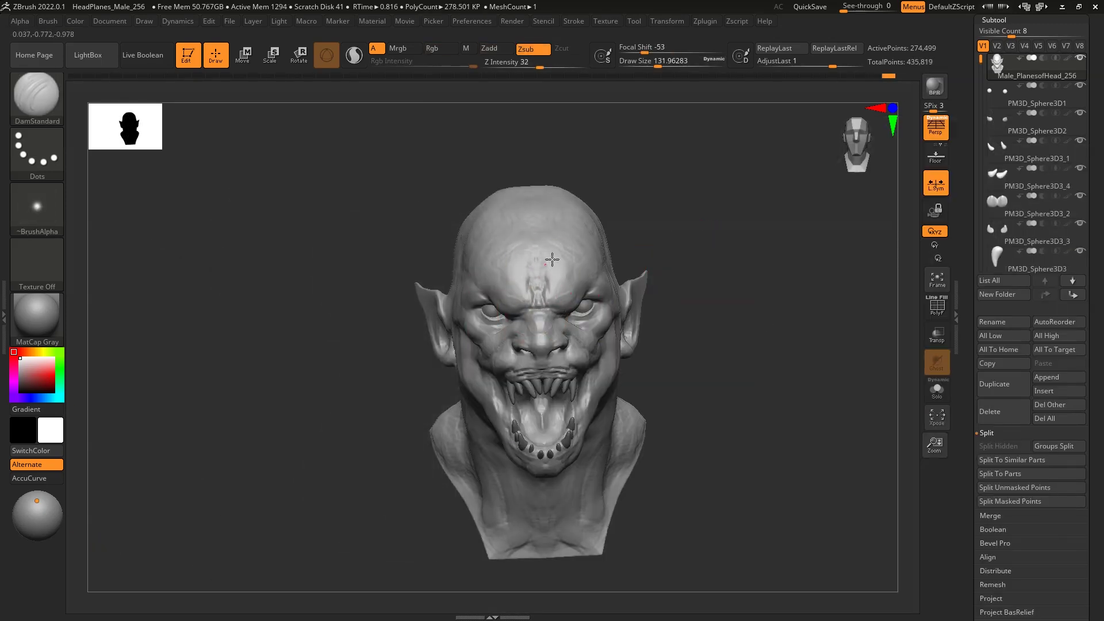
Build up clay inside the ear bowl with a smaller ClayBuildup brush.
left_click_drag(628, 249, 633, 259)
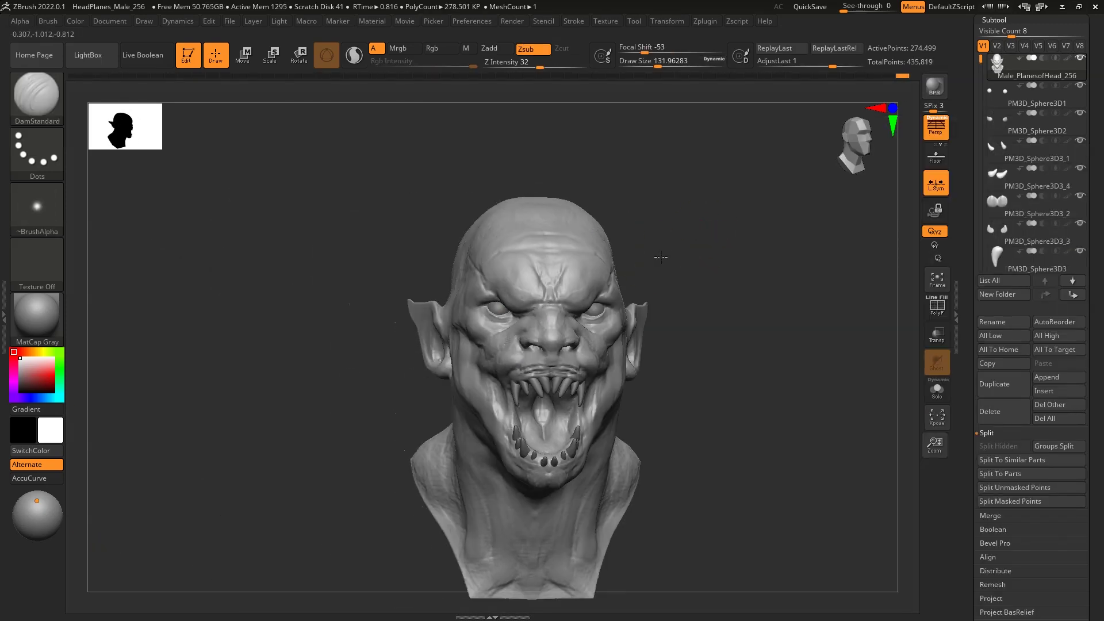
left_click_drag(621, 304, 770, 262)
key("s")
key("b")
key("c")
key("b")
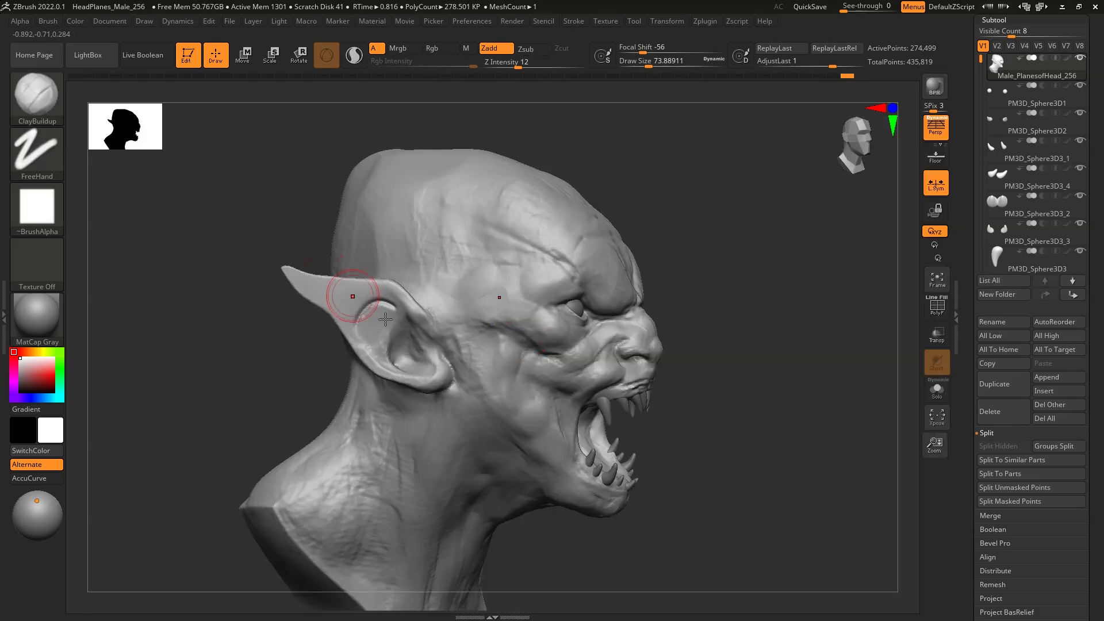
left_click_drag(367, 326, 395, 299)
left_click_drag(590, 274, 345, 295)
left_click_drag(774, 241, 358, 229)
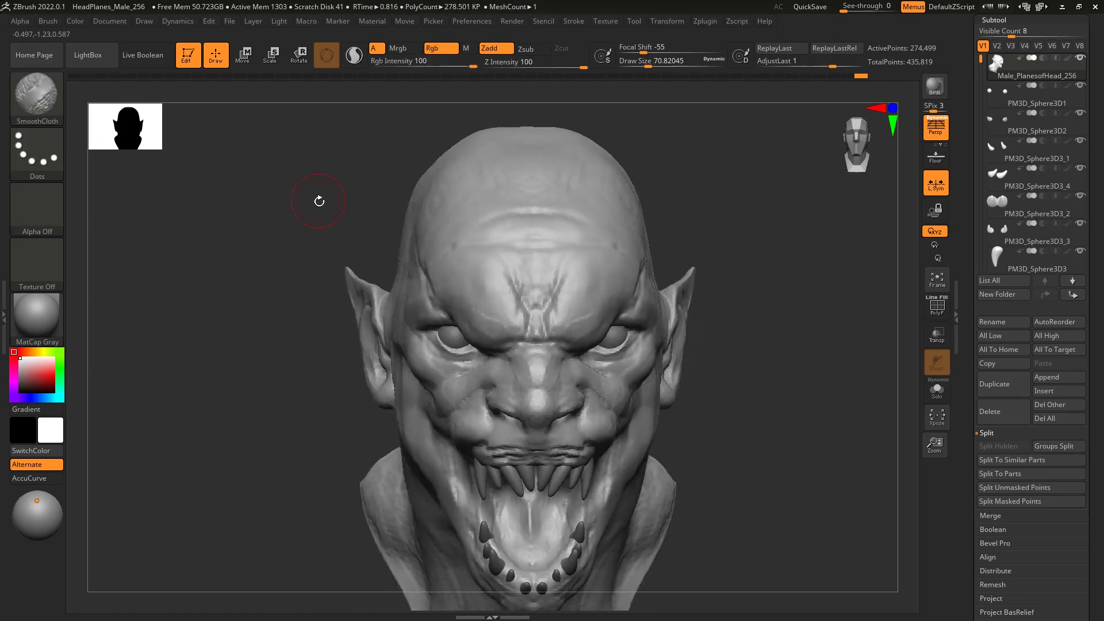
Enlarge the brush and sculpt the cheeks and jaw on both sides.
mouse_move(315, 198)
left_mouse_down()
mouse_move(463, 188)
mouse_move(766, 387)
mouse_move(607, 319)
left_mouse_up()
key("]")
mouse_move(570, 264)
left_mouse_down()
mouse_move(547, 373)
mouse_move(556, 332)
left_mouse_up()
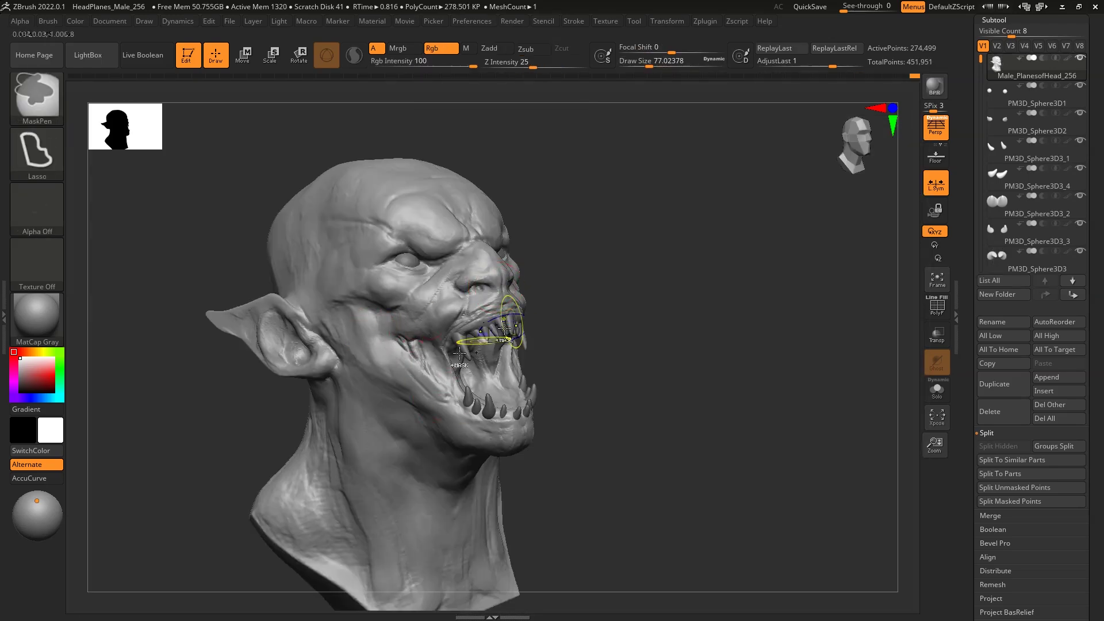
left_click_drag(543, 317, 506, 234)
left_click_drag(439, 208, 584, 246)
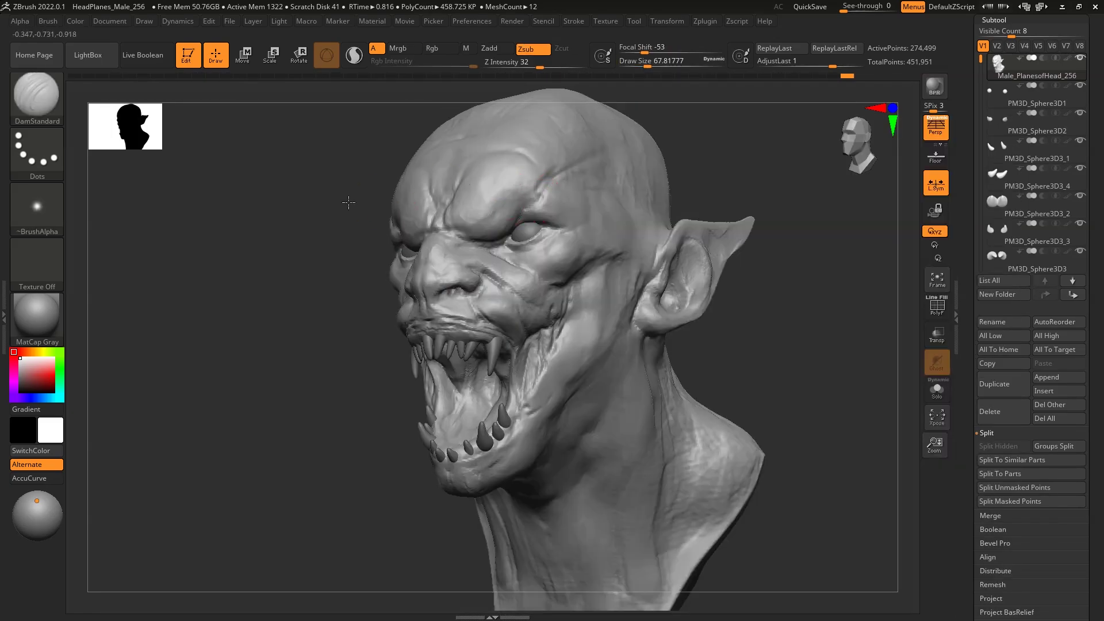
left_click_drag(349, 202, 489, 224)
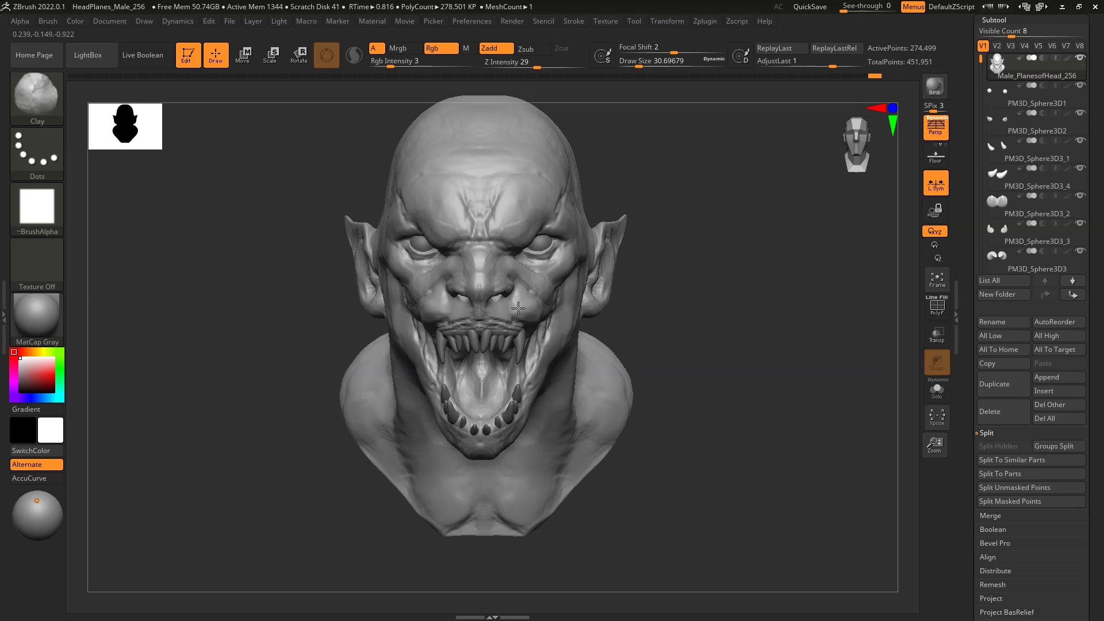
Inspect the bust from below and behind, switching to the Move brush.
right_click_drag(534, 313, 540, 333)
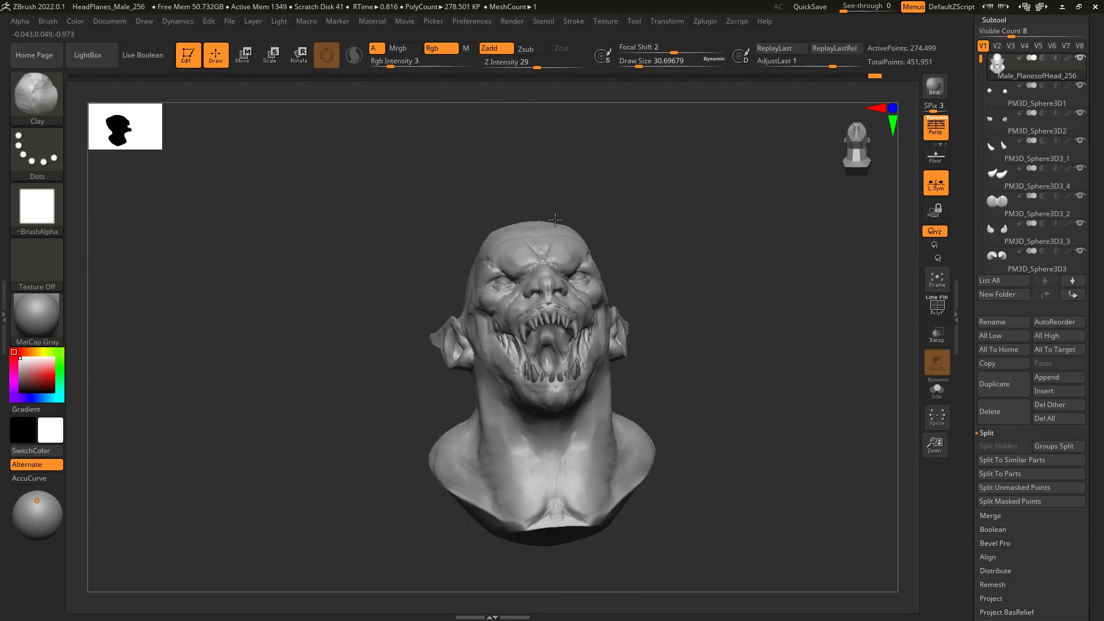
left_click_drag(546, 213, 546, 350)
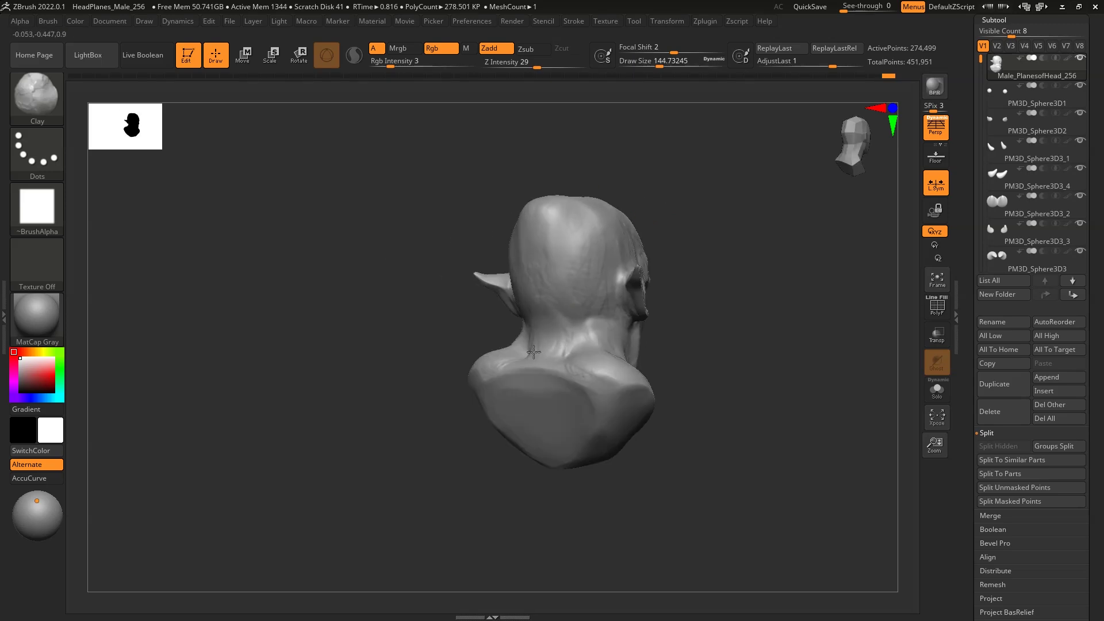
left_click_drag(702, 217, 702, 230)
key("b")
key("m")
key("v")
left_click_drag(632, 322, 582, 331, "shift")
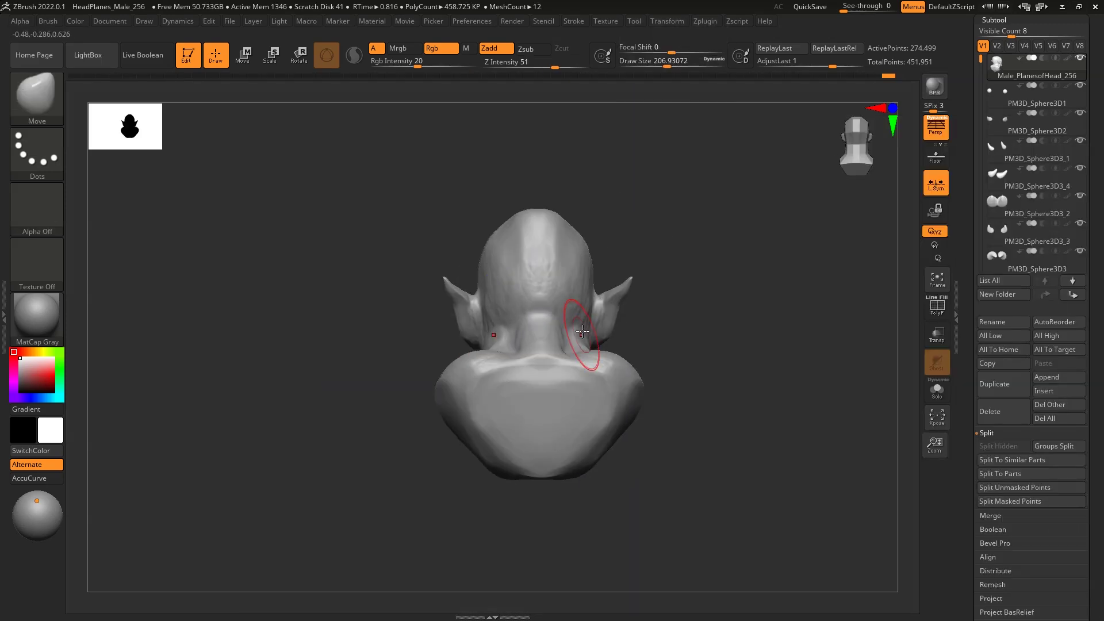
left_click_drag(701, 208, 568, 237)
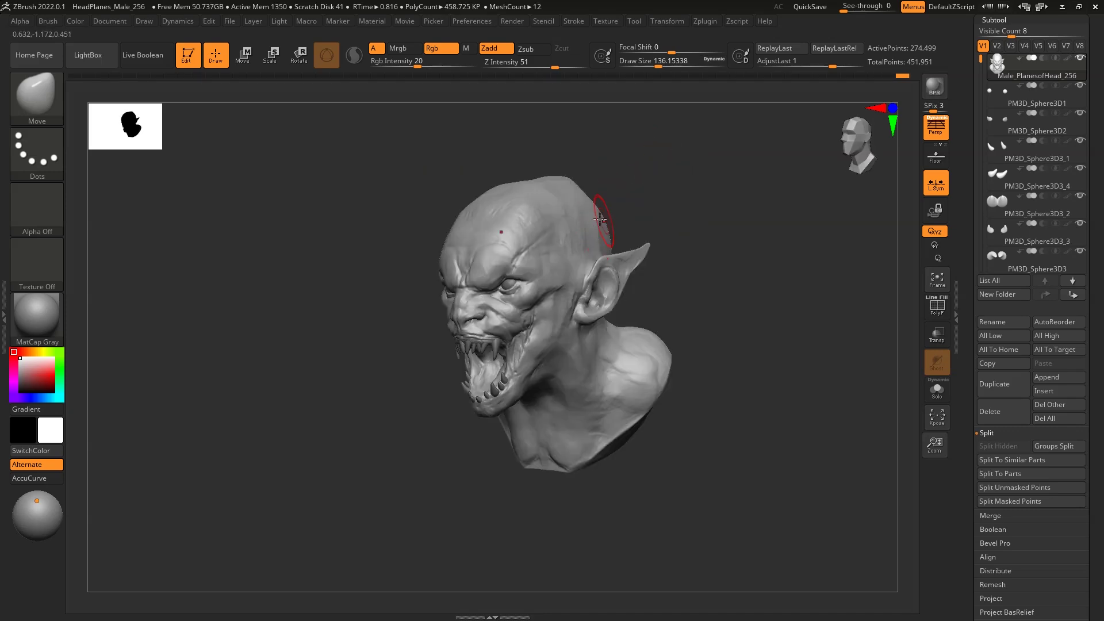
Switch to TrimDynamic and check the bust from the front and side.
key("space")
key("b")
key("t")
key("d")
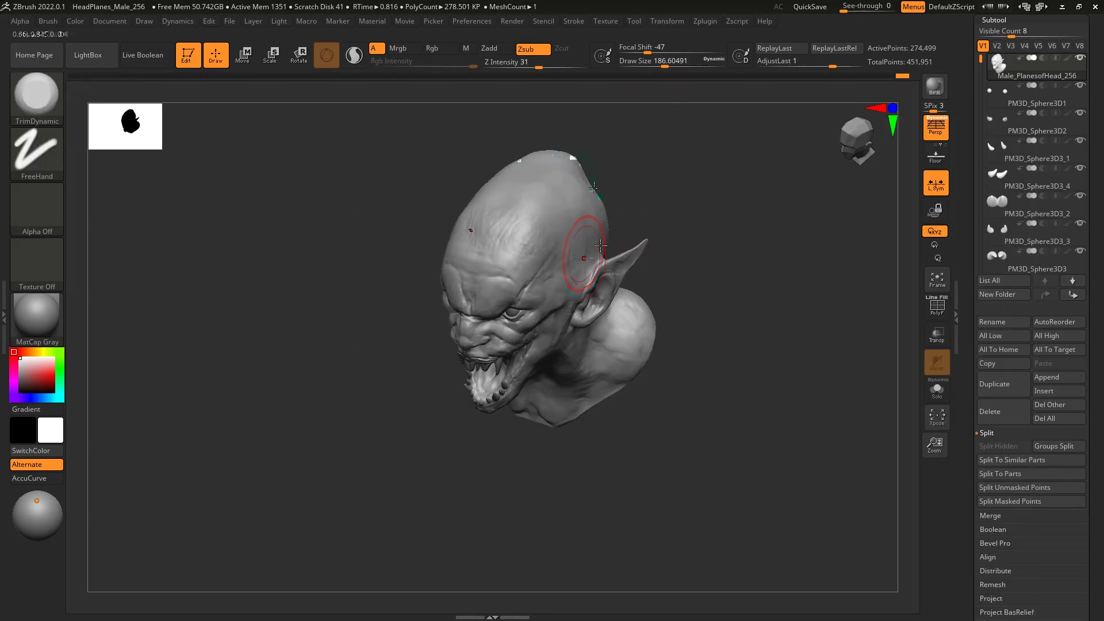
right_click_drag(599, 246, 502, 213, "shift")
left_click_drag(686, 186, 685, 172, "shift")
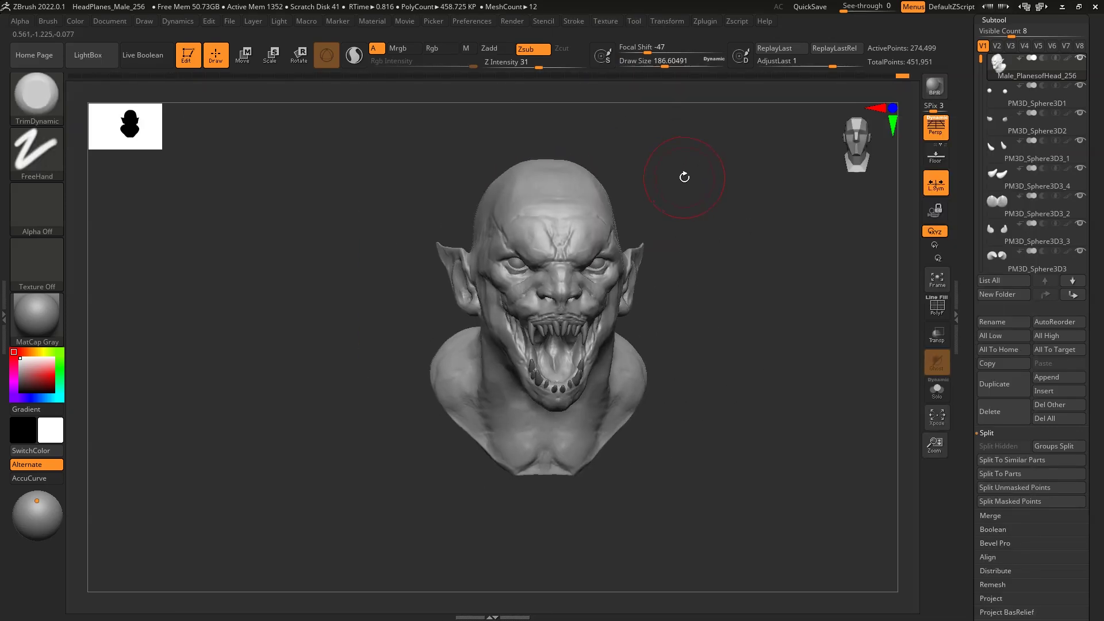
Pull two small horns out of the forehead with SnakeHook.
key("b")
key("s")
key("h")
left_click(900, 532)
left_click_drag(748, 339, 679, 345)
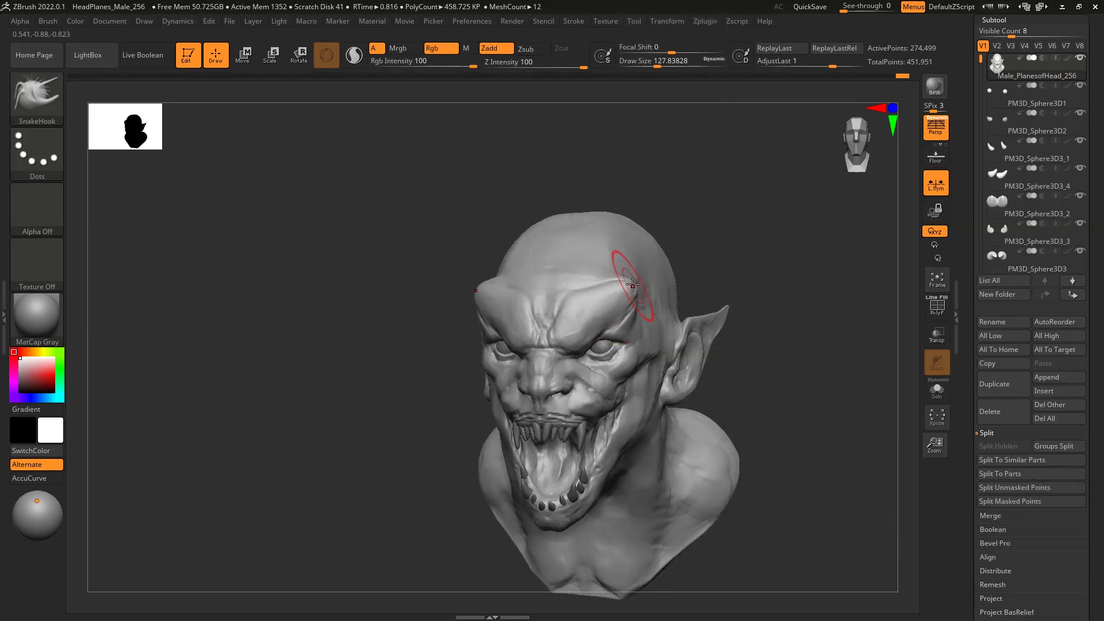
left_click_drag(621, 299, 665, 259)
mouse_move(665, 260)
right_mouse_down("shift")
mouse_move(741, 278)
mouse_move(722, 270)
mouse_move(735, 245)
right_mouse_up("shift")
Refine the horns with Pinch, Spiral and DamStandard, checking front and side views.
key("b")
key("p")
key("i")
key("b")
key("s")
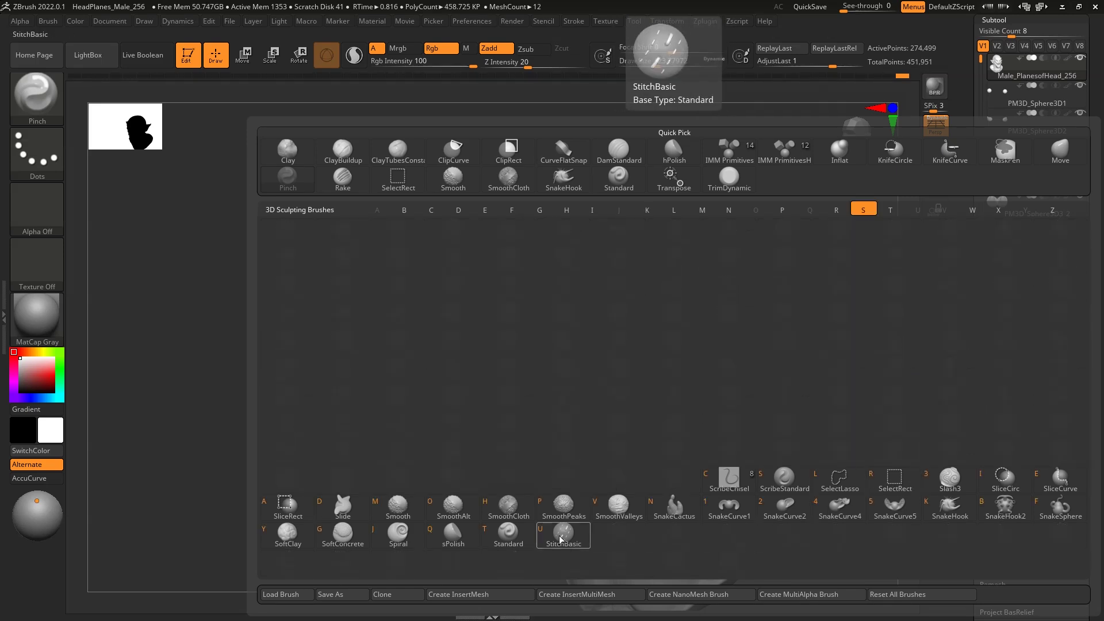
key("p")
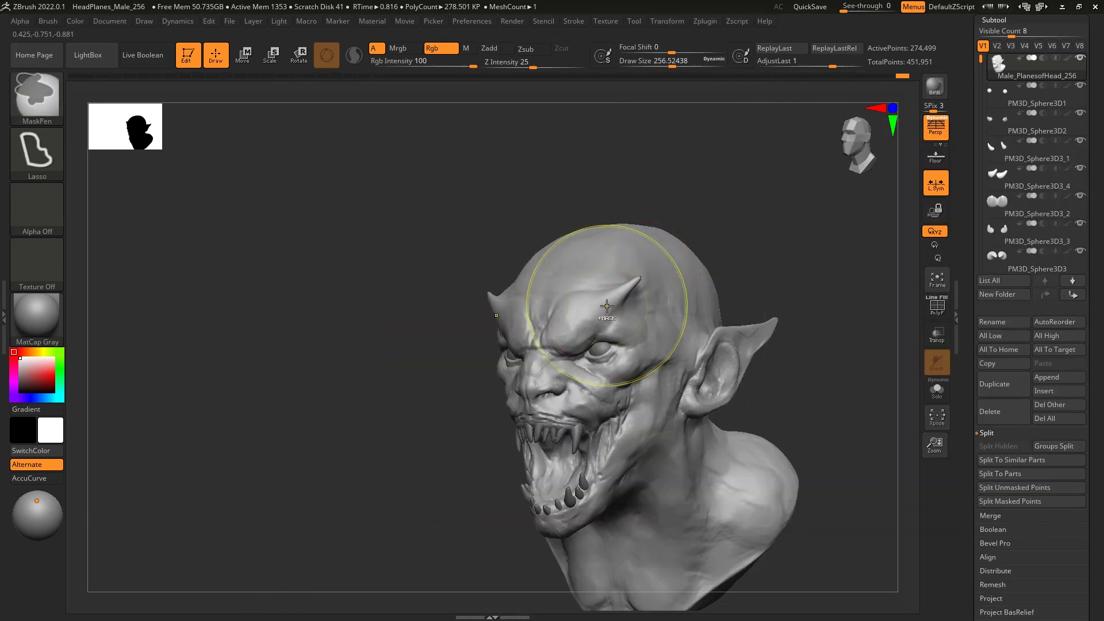
right_click_drag(575, 287, 638, 265, "shift")
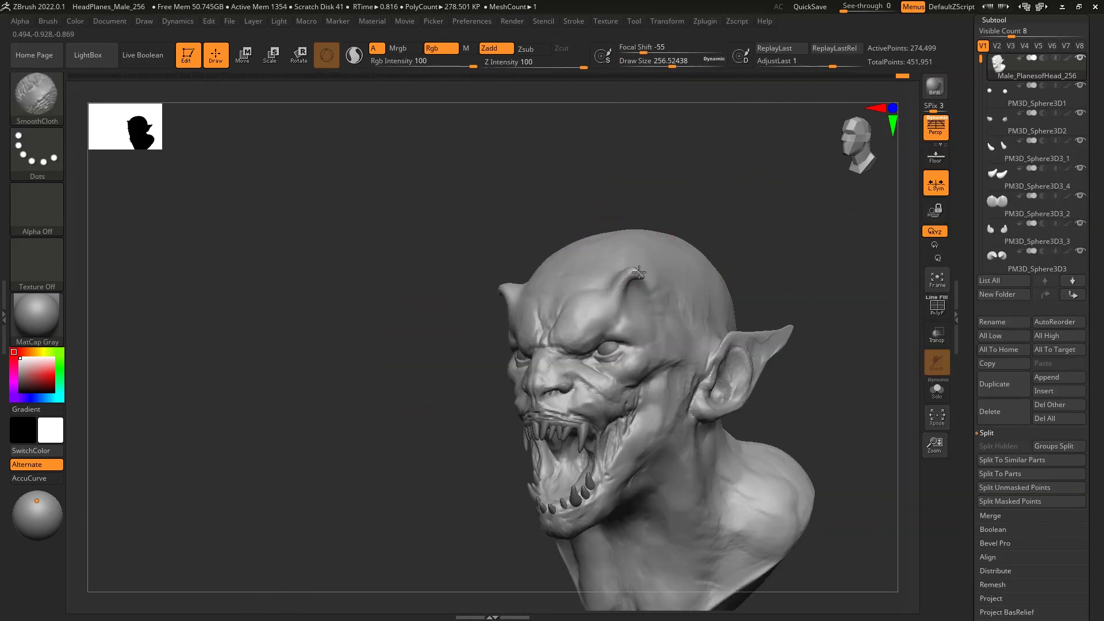
mouse_move(563, 279)
left_mouse_down()
mouse_move(739, 198)
mouse_move(714, 207)
left_mouse_up()
key("b")
key("d")
key("s")
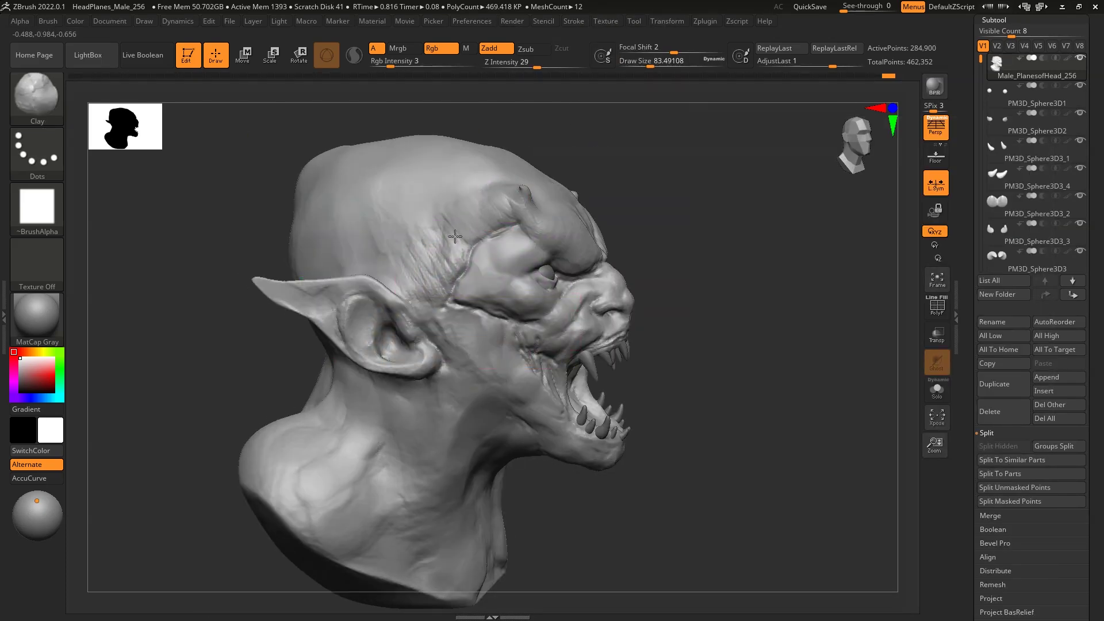
Smooth the hair-like temple detail and inspect the head from several angles.
left_click_drag(455, 236, 418, 290, "shift")
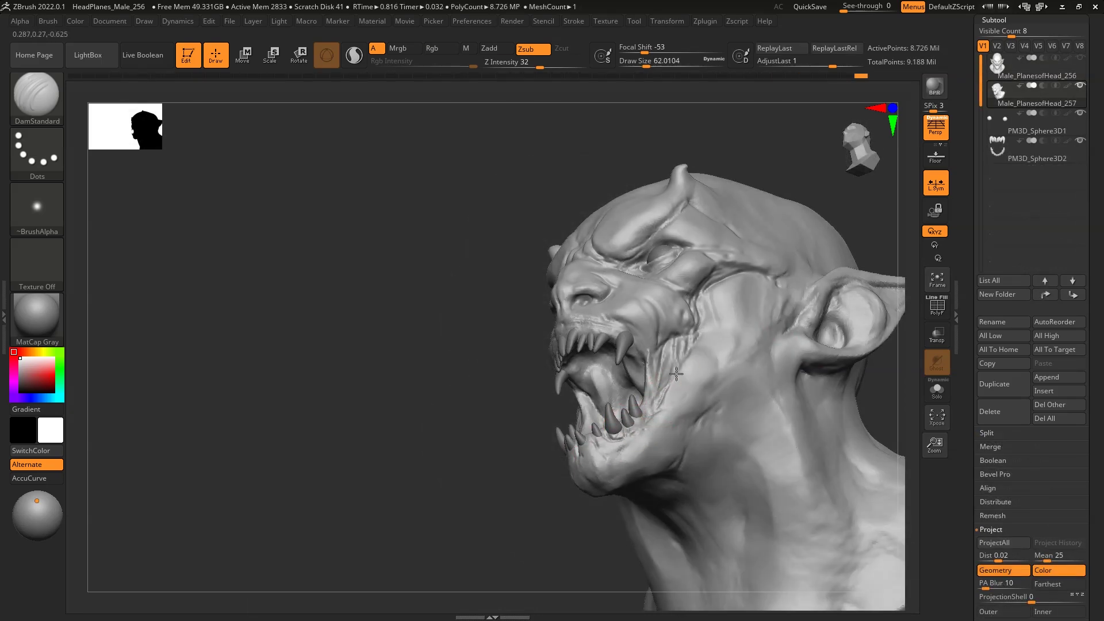
mouse_move(576, 519)
left_mouse_down()
mouse_move(613, 474)
mouse_move(621, 439)
left_mouse_up()
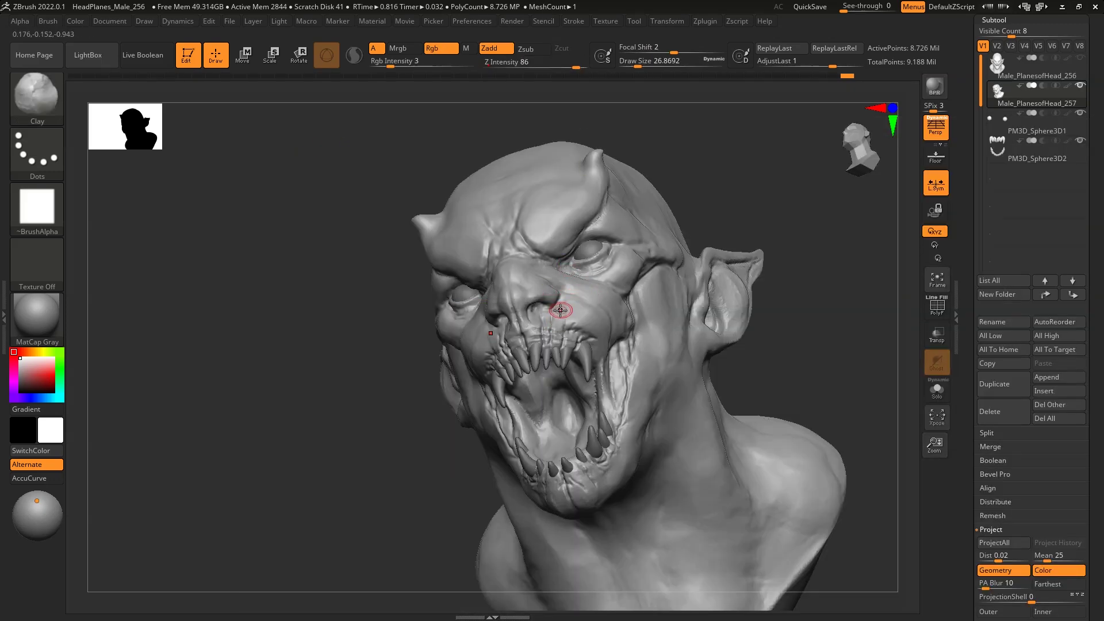
right_click_drag(570, 296, 730, 263)
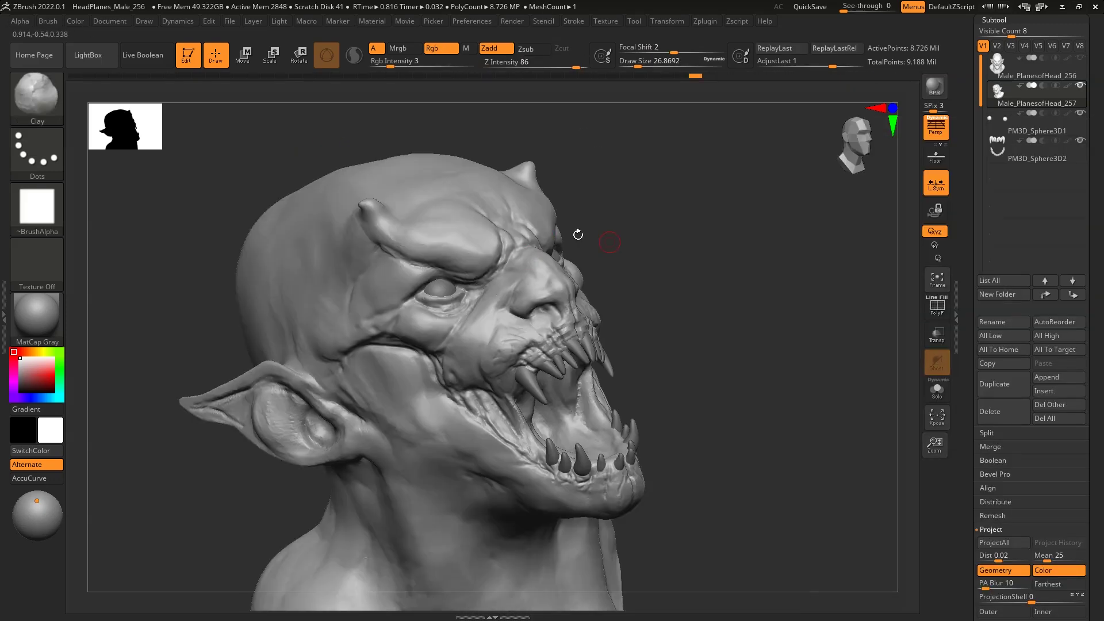
right_click_drag(447, 378, 510, 308)
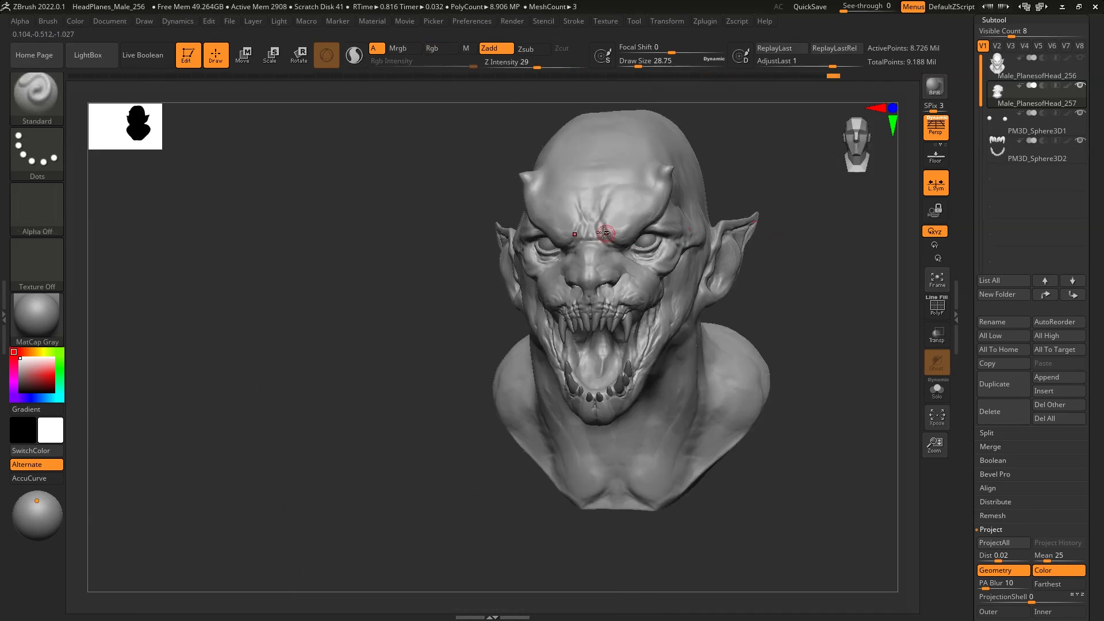
right_click_drag(648, 220, 559, 233, "alt")
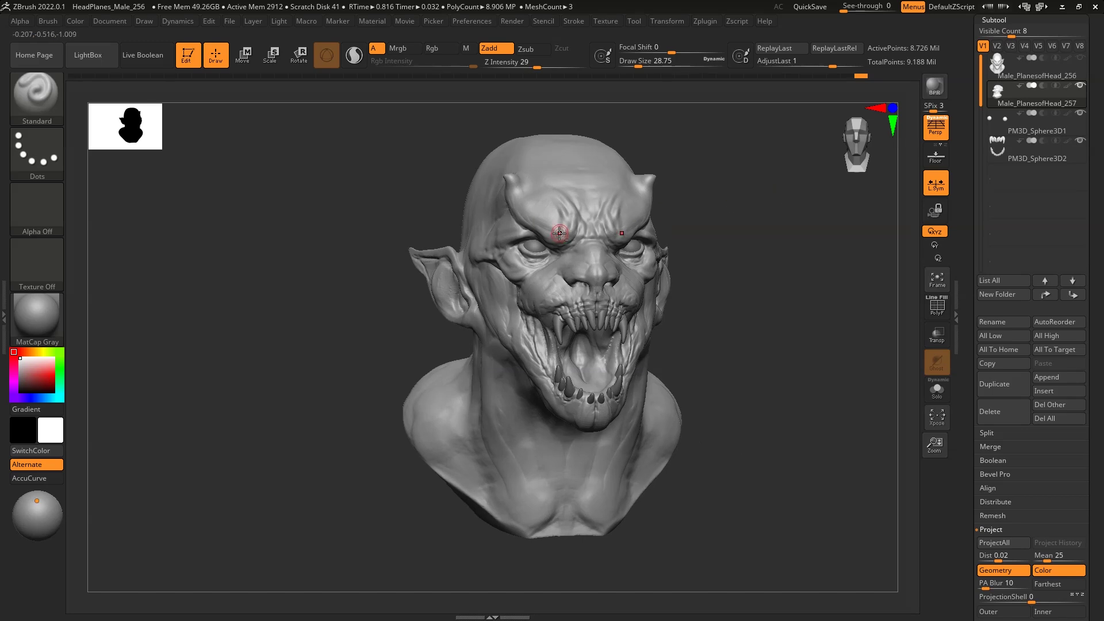
right_click_drag(540, 296, 646, 324)
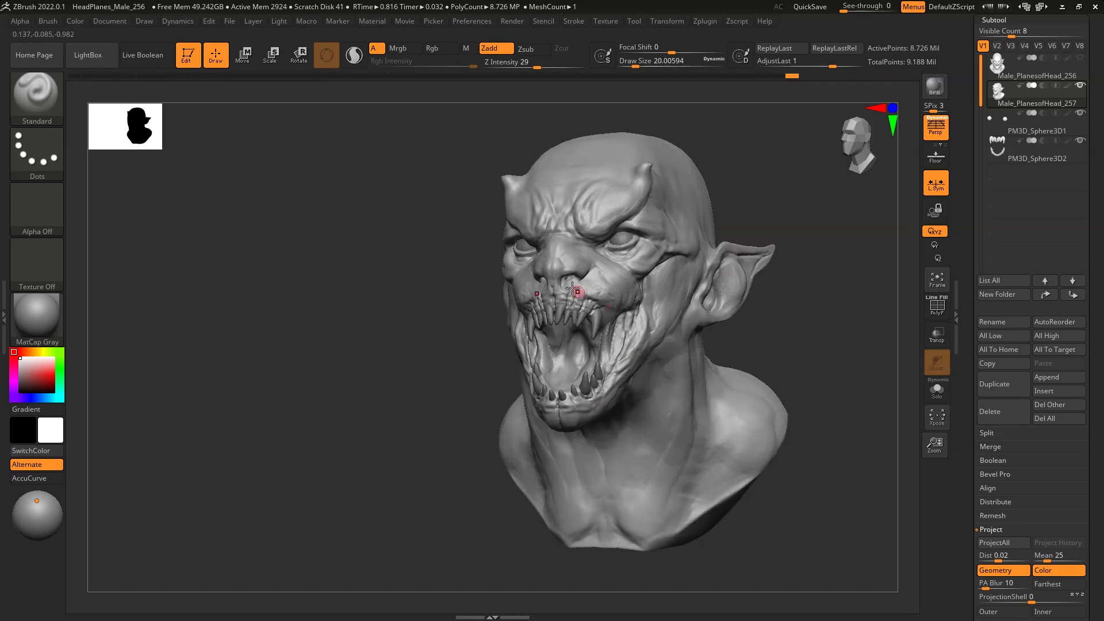
mouse_move(588, 282)
right_mouse_down()
mouse_move(813, 336)
mouse_move(602, 302)
mouse_move(821, 321)
mouse_move(549, 375)
mouse_move(571, 277)
mouse_move(592, 268)
mouse_move(521, 235)
right_mouse_up()
right_click(821, 320)
Carve facial creases with DamStandard, checking three-quarter, profile and front views.
key("b")
key("d")
key("s")
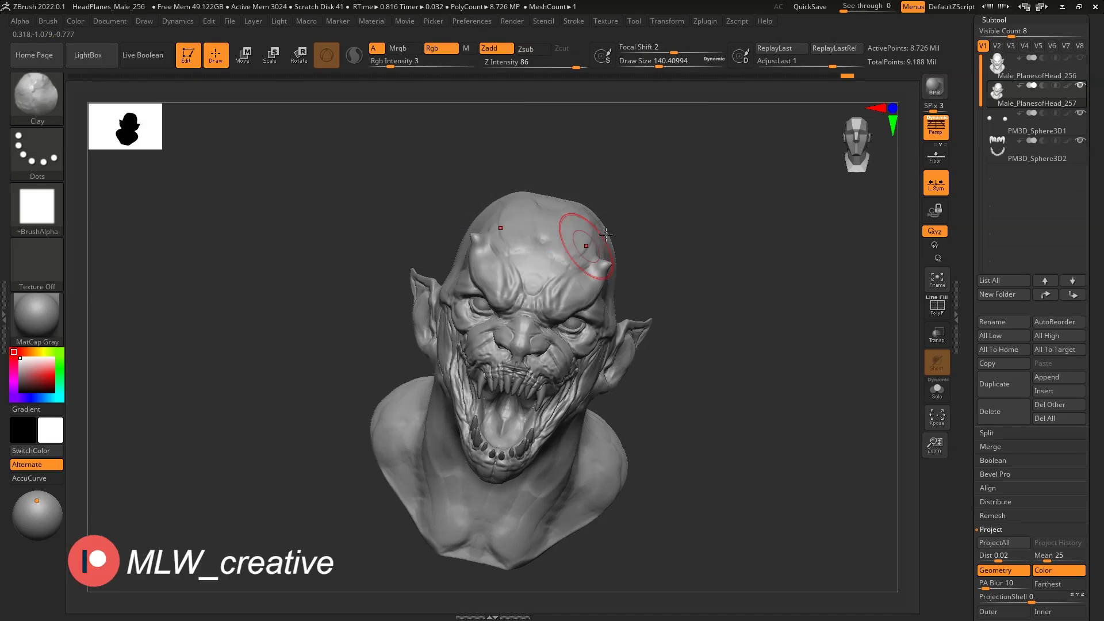
mouse_move(607, 235)
right_mouse_down()
mouse_move(598, 268)
mouse_move(704, 288)
right_mouse_up()
mouse_move(655, 240)
right_mouse_down()
mouse_move(629, 230)
mouse_move(649, 214)
mouse_move(647, 247)
right_mouse_up()
mouse_move(478, 311)
right_mouse_down()
mouse_move(658, 266)
mouse_move(722, 313)
mouse_move(647, 291)
right_mouse_up()
Carve more creases with DamStandard, then build up form with the Clay brush.
key("b")
key("d")
key("s")
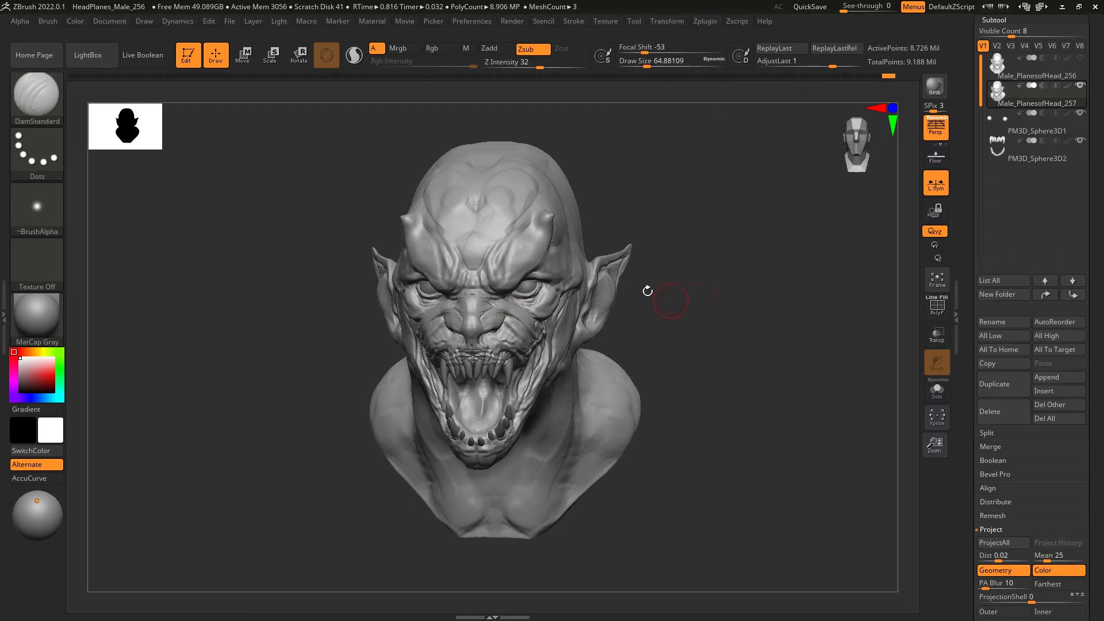
mouse_move(490, 174)
right_mouse_down()
mouse_move(650, 168)
mouse_move(506, 265)
right_mouse_up()
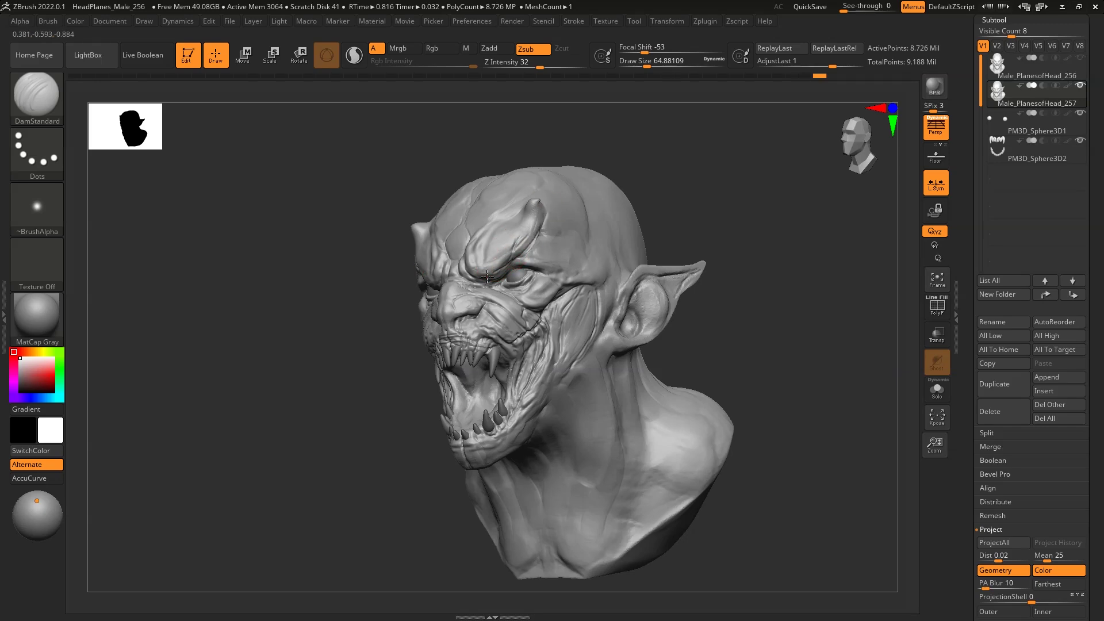
mouse_move(550, 279)
right_mouse_down()
mouse_move(690, 246)
mouse_move(682, 230)
mouse_move(731, 325)
right_mouse_up()
key("b")
key("c")
key("l")
mouse_move(514, 358)
right_mouse_down()
mouse_move(369, 140)
mouse_move(508, 357)
mouse_move(488, 322)
mouse_move(483, 356)
mouse_move(396, 376)
mouse_move(557, 407)
mouse_move(563, 368)
right_mouse_up()
Insert a new sphere, fit it inside the mouth, and pull it out into a tongue with SnakeHook.
key("r")
left_click_drag(679, 380, 681, 397)
right_click_drag(682, 397, 512, 322)
key("b")
key("s")
key("h")
right_click_drag(511, 323, 545, 333)
right_click_drag(488, 428, 523, 327)
Refine the tongue with Pinch at strength 20, bend it thinner and lower with Move, and lengthen the tip.
key("b")
key("p")
key("i")
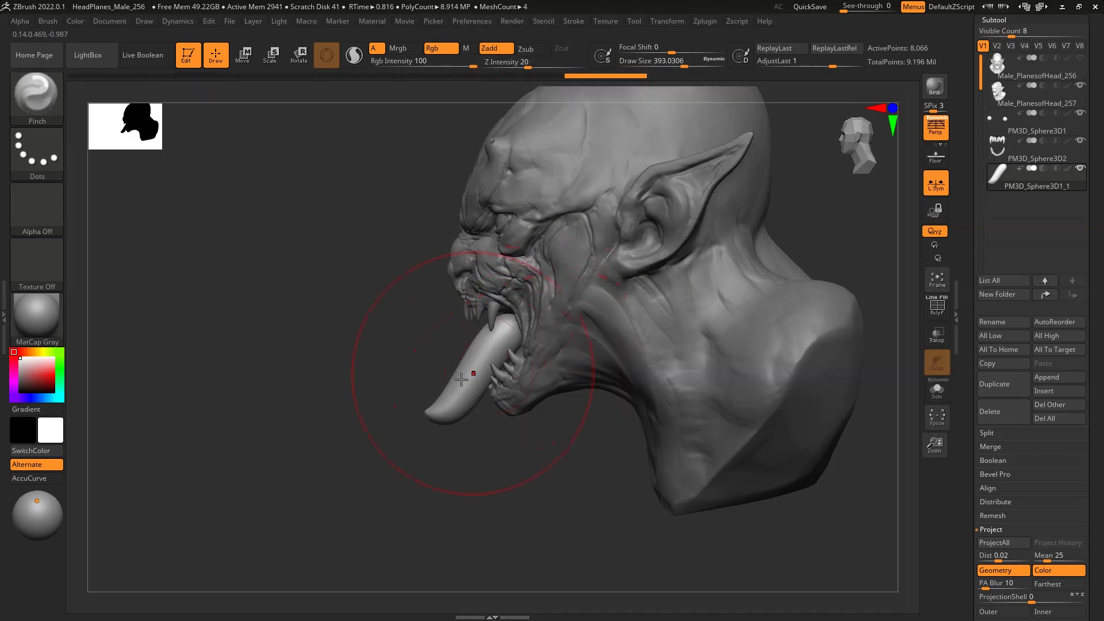
key("b")
key("m")
key("v")
left_click_drag(488, 444, 498, 394)
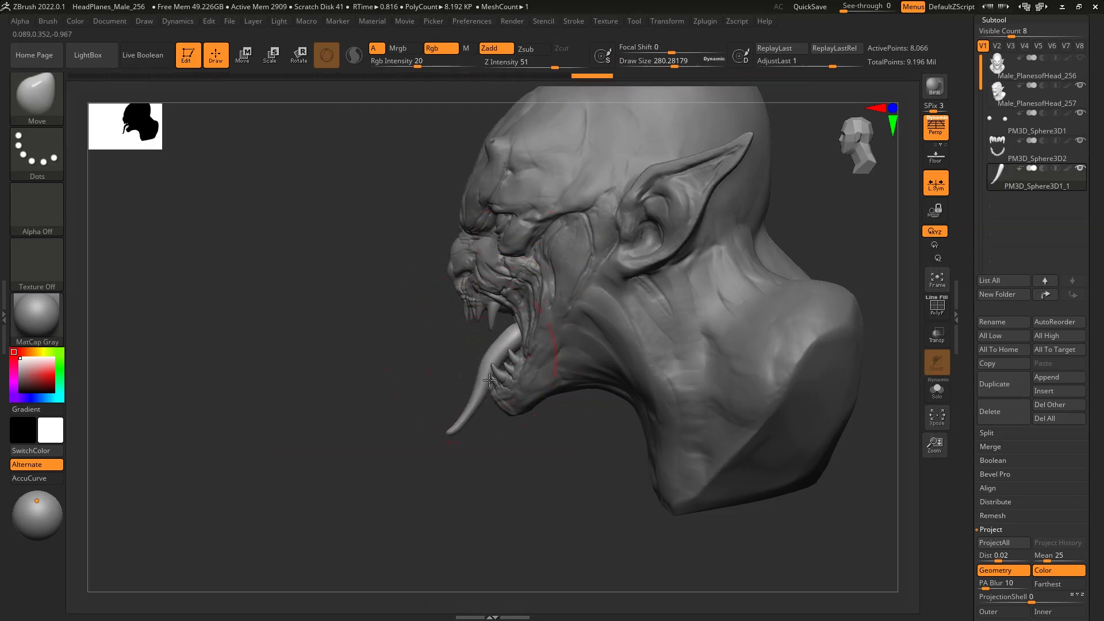
key("b")
key("s")
key("h")
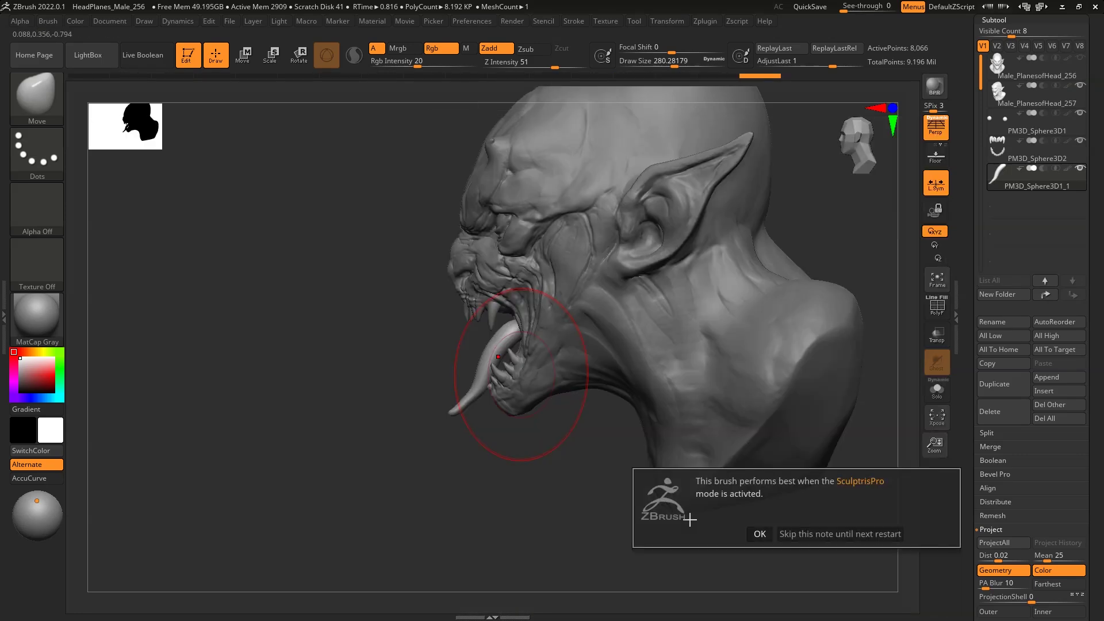
left_click_drag(457, 409, 440, 421)
Reposition the tongue with the gizmo, then make it the active subtool under a smaller Move brush.
mouse_move(463, 406)
right_mouse_down()
mouse_move(506, 443)
mouse_move(617, 365)
right_mouse_up()
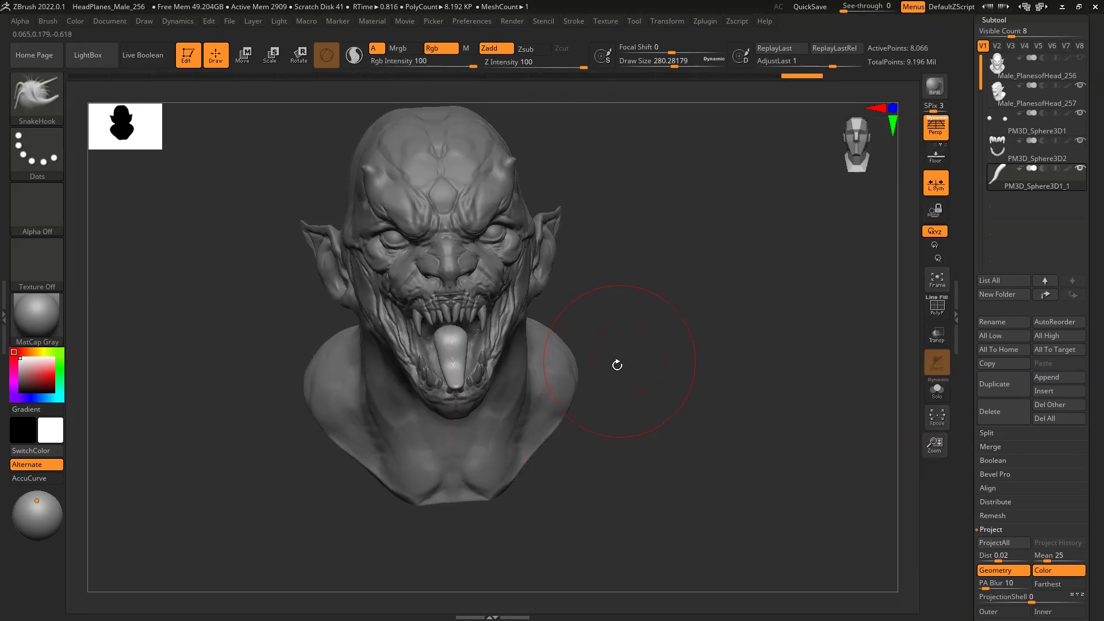
key("w")
mouse_move(582, 272)
right_mouse_down()
mouse_move(629, 333)
mouse_move(519, 391)
right_mouse_up()
key("q")
key("b")
key("m")
key("v")
key("bracketleft")
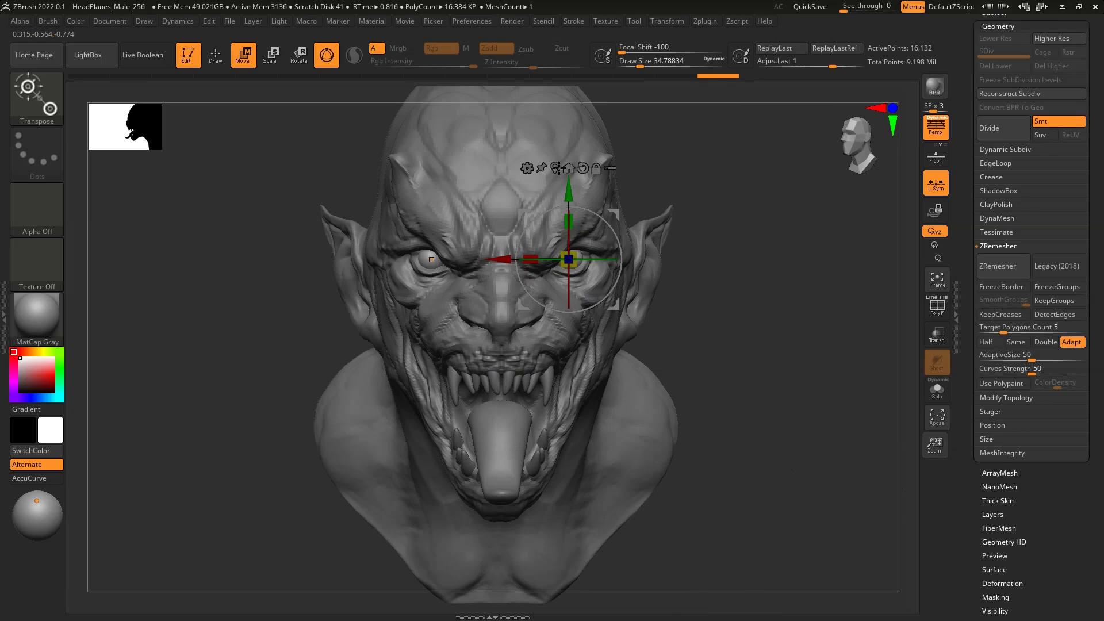
mouse_move(675, 199)
right_mouse_down()
mouse_move(739, 209)
mouse_move(739, 226)
right_mouse_up()
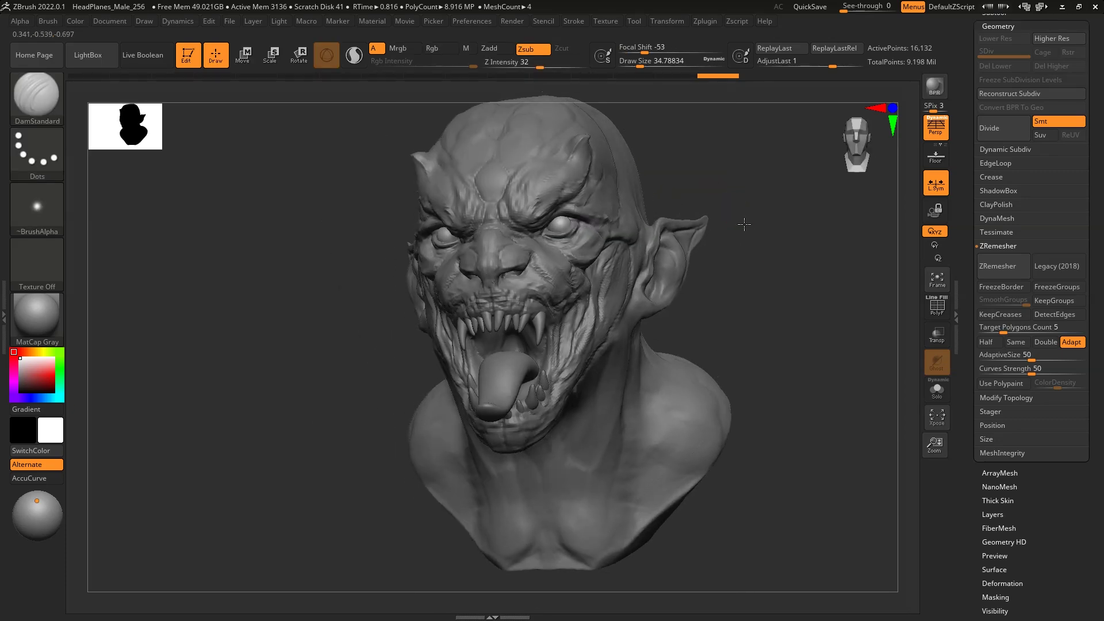
left_click(527, 358, "alt")
right_click_drag(527, 358, 500, 348, "ctrl")
Subdivide the tongue and carve its groove with the Standard and DamStandard brushes.
key("ctrl+d")
key("ctrl+d")
key("ctrl+d")
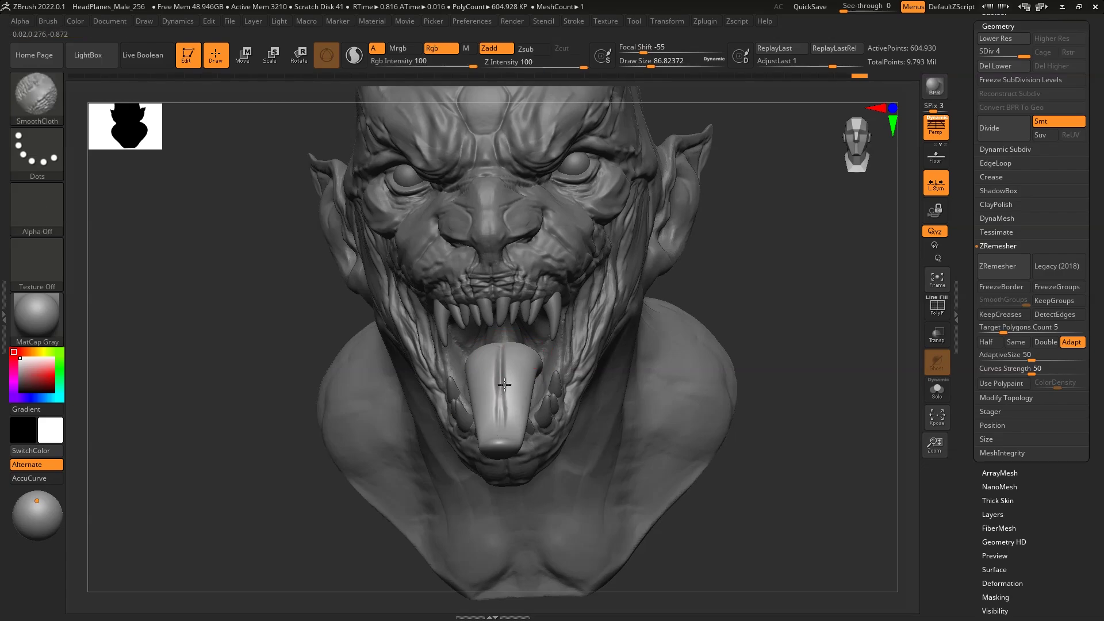
key("b")
key("s")
key("t")
right_click_drag(744, 241, 528, 329)
key("bracketright")
key("bracketright")
key("bracketright")
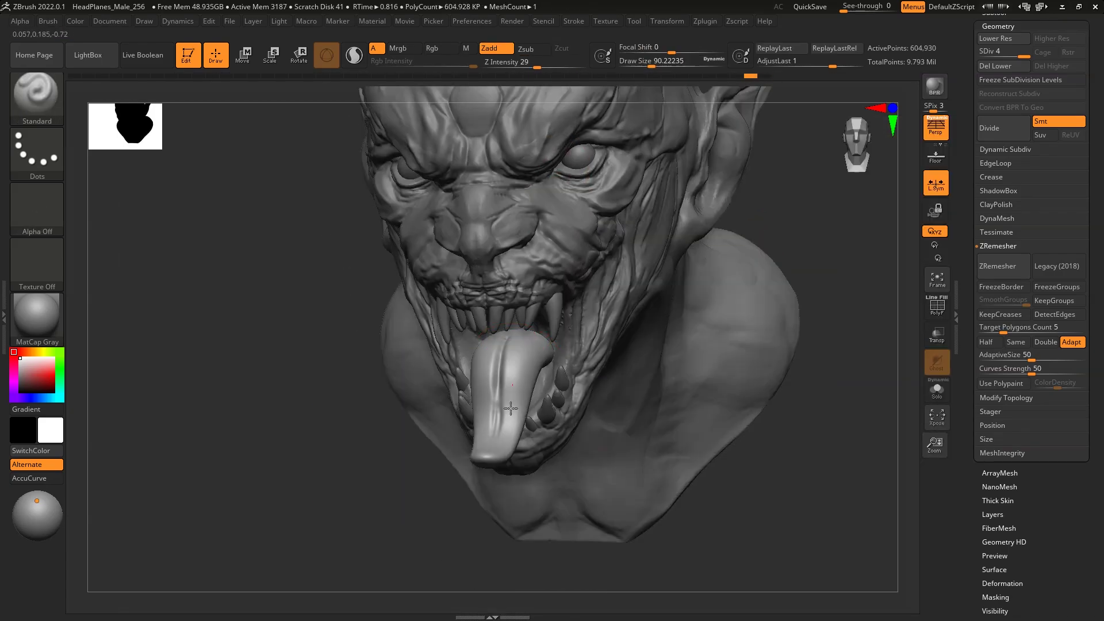
left_click_drag(823, 376, 501, 410)
key("b")
key("d")
key("s")
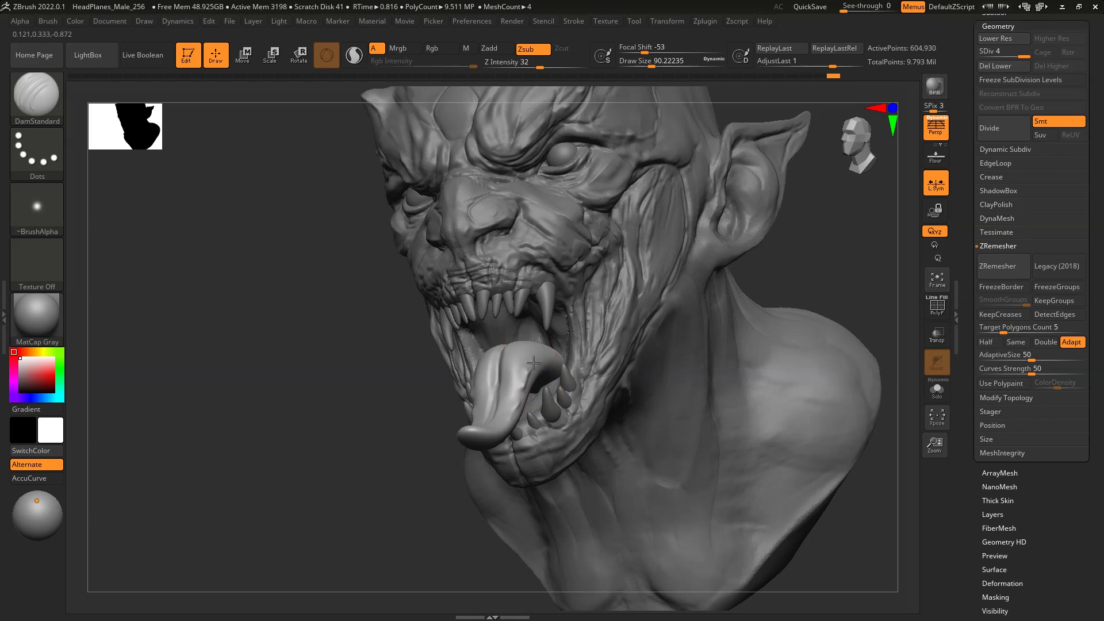
right_click_drag(755, 317, 442, 377)
key("bracketleft")
key("bracketleft")
key("bracketleft")
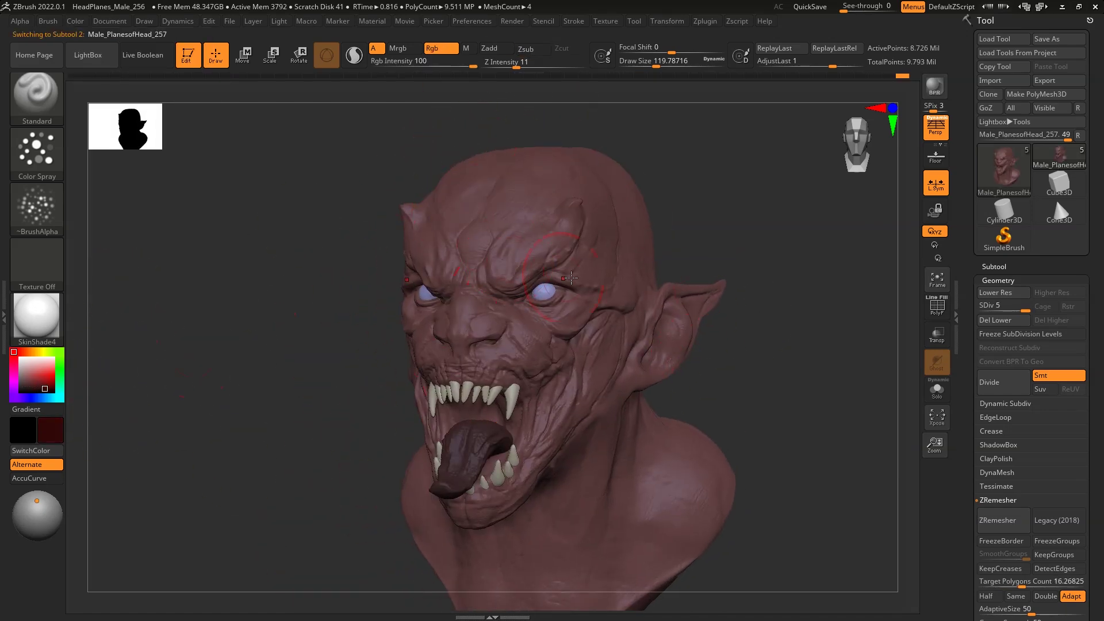
Paint dark red around the eye sockets and inside the mouth, with a lighter red as the secondary colour.
left_click_drag(571, 279, 552, 322)
mouse_move(460, 385)
left_mouse_down()
mouse_move(476, 418)
mouse_move(506, 403)
left_mouse_up()
mouse_move(759, 379)
left_mouse_down()
mouse_move(658, 374)
mouse_move(631, 263)
left_mouse_up()
left_click(33, 382)
left_click_drag(537, 277, 565, 278)
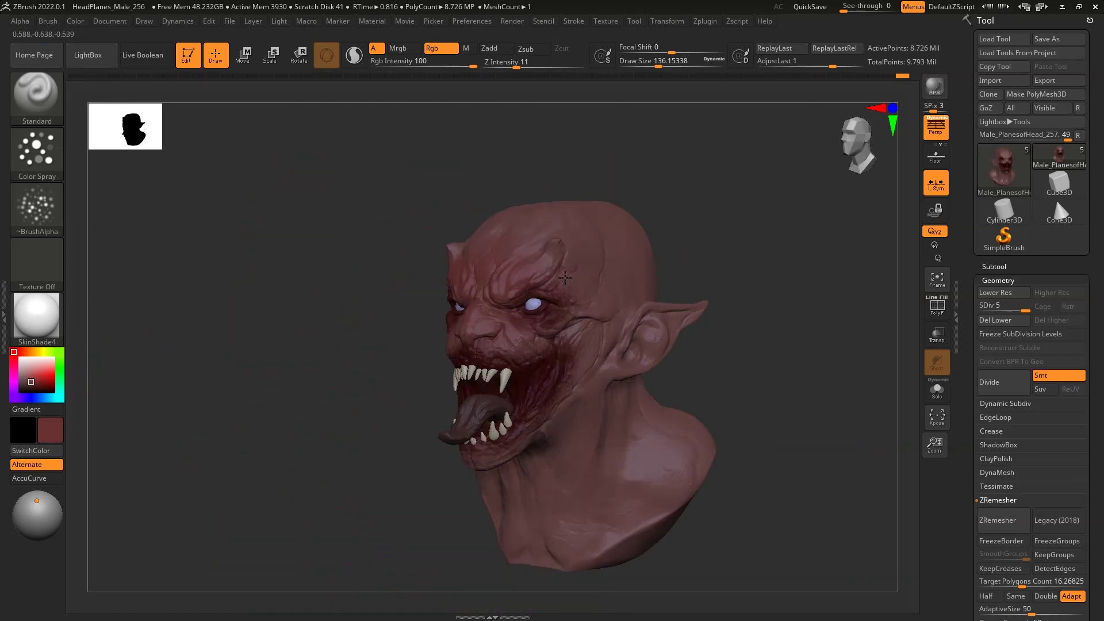
key("c")
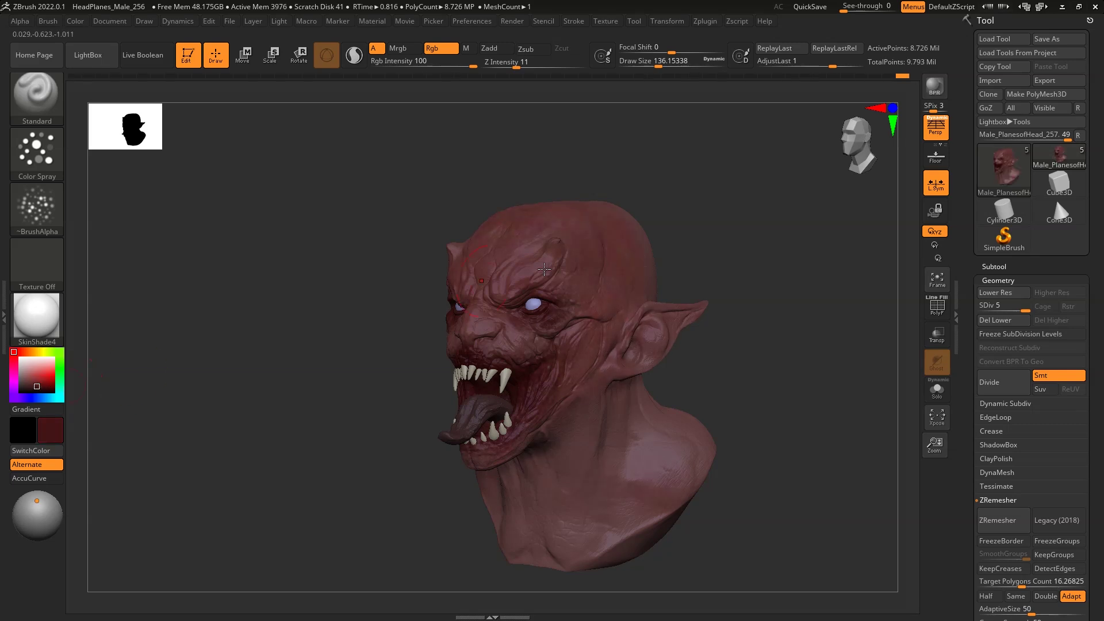
mouse_move(708, 221)
left_mouse_down()
mouse_move(752, 362)
mouse_move(699, 349)
mouse_move(720, 321)
left_mouse_up()
Roll the model back to an earlier history state and lower paint strength to 30 with a larger brush.
key("space")
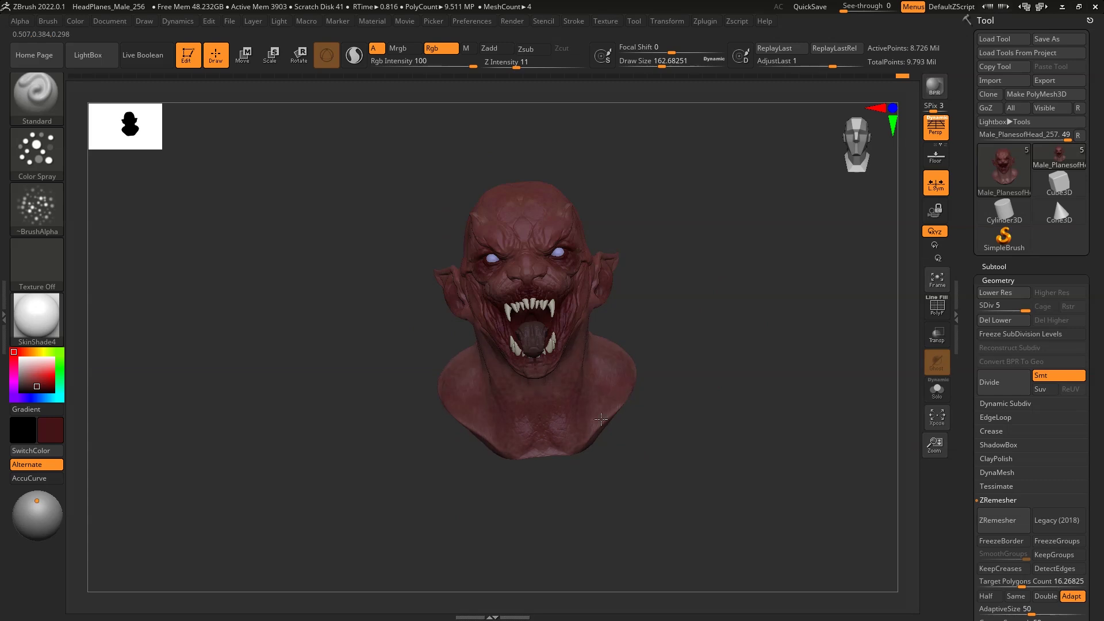
left_click_drag(611, 399, 684, 189)
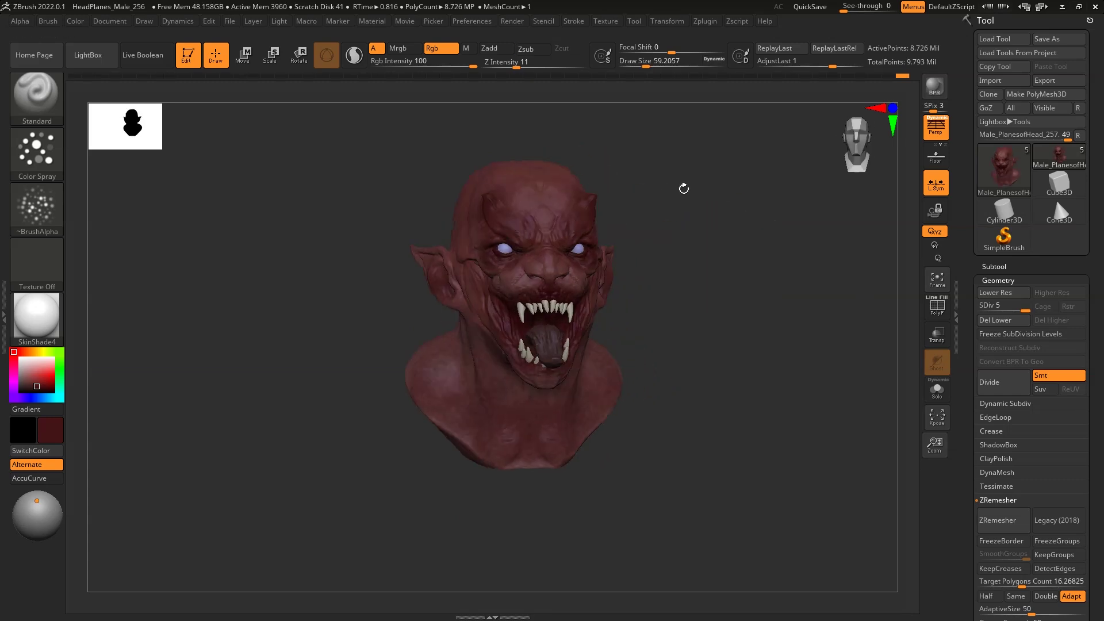
left_click_drag(684, 75, 464, 76)
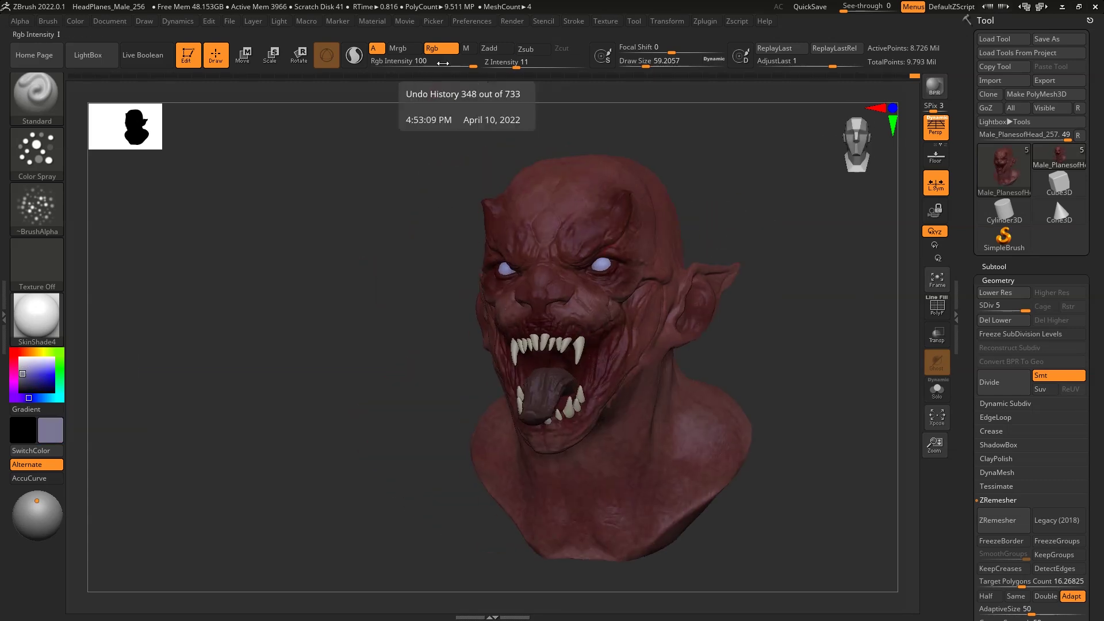
left_click_drag(458, 59, 449, 58)
key("space")
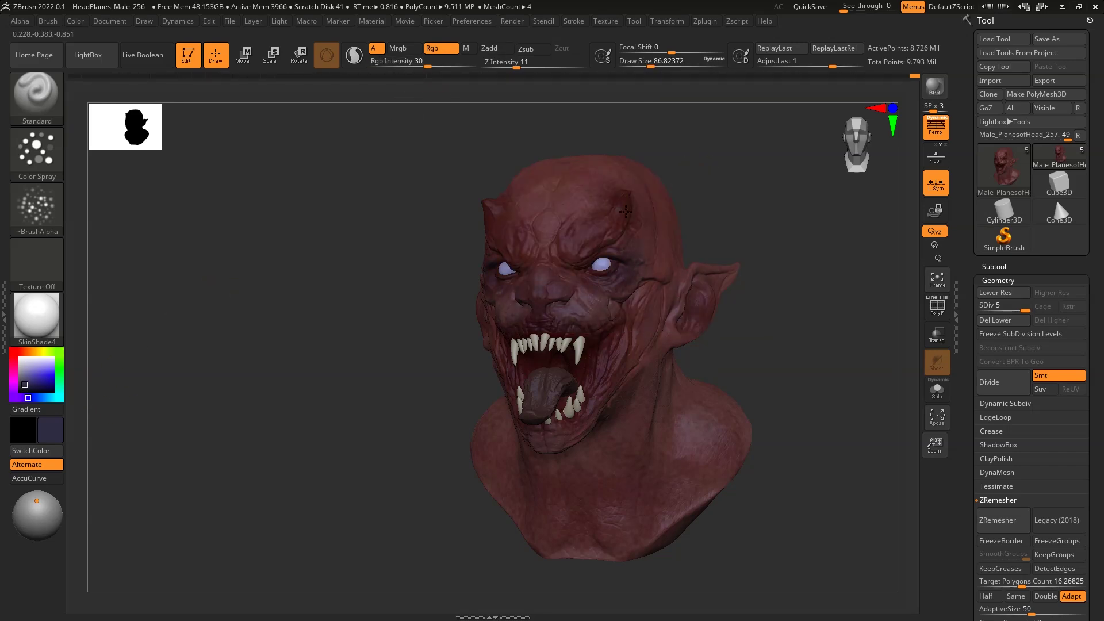
left_click_drag(717, 224, 447, 232)
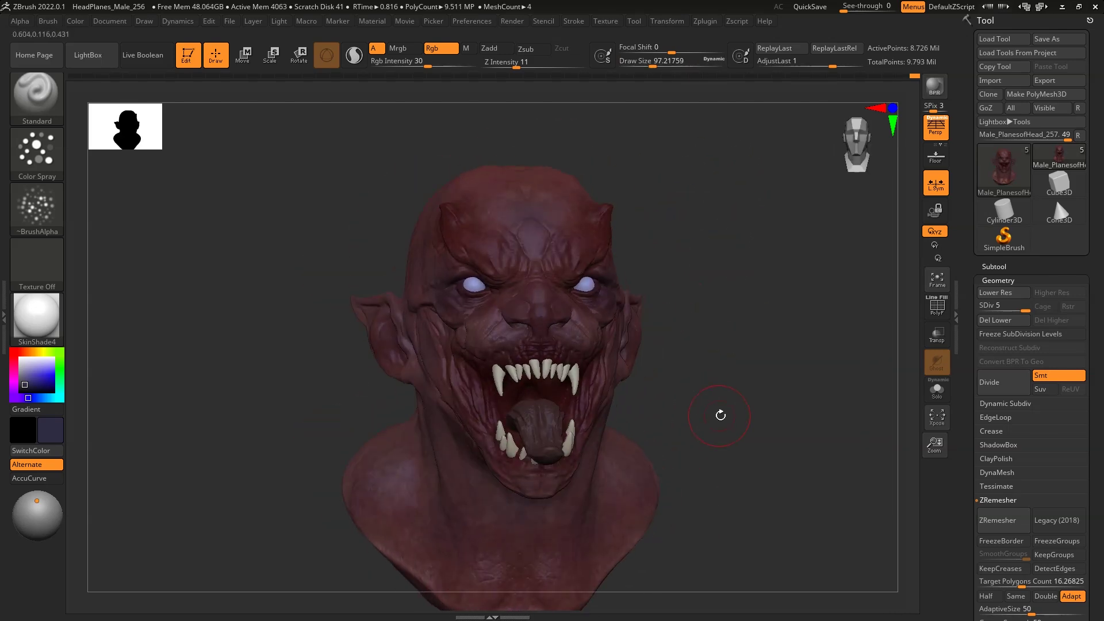
left_click_drag(647, 205, 717, 414)
left_click_drag(550, 332, 698, 332)
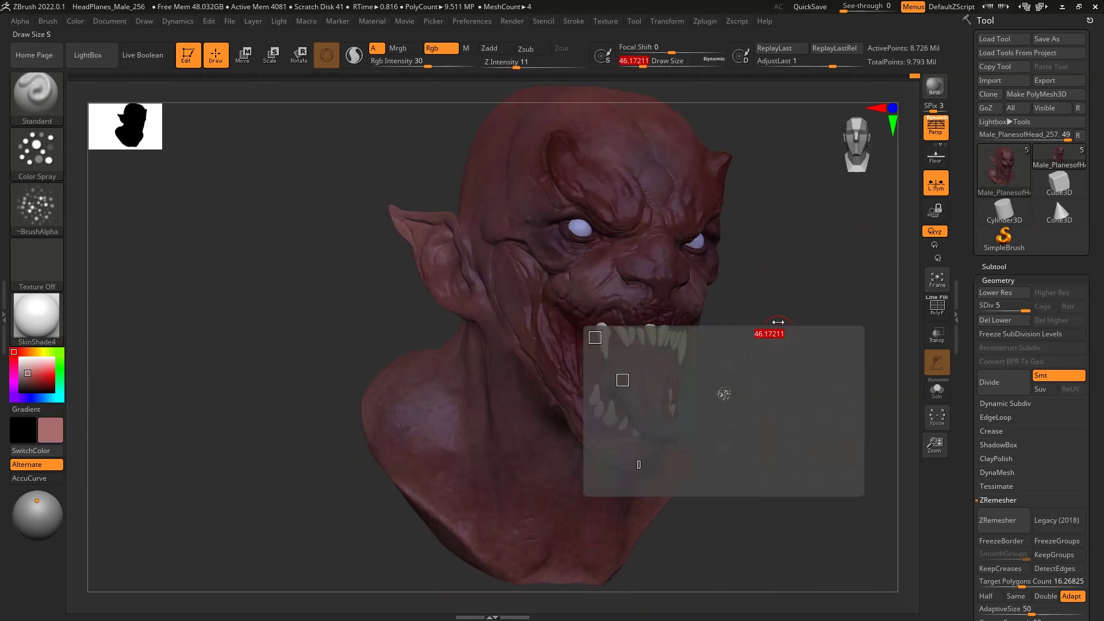
left_click_drag(748, 262, 533, 387)
Select the teeth subtool, subdivide it, and enter 63 in the quick brush options for painting.
left_click(534, 386, "alt")
key("ctrl+d")
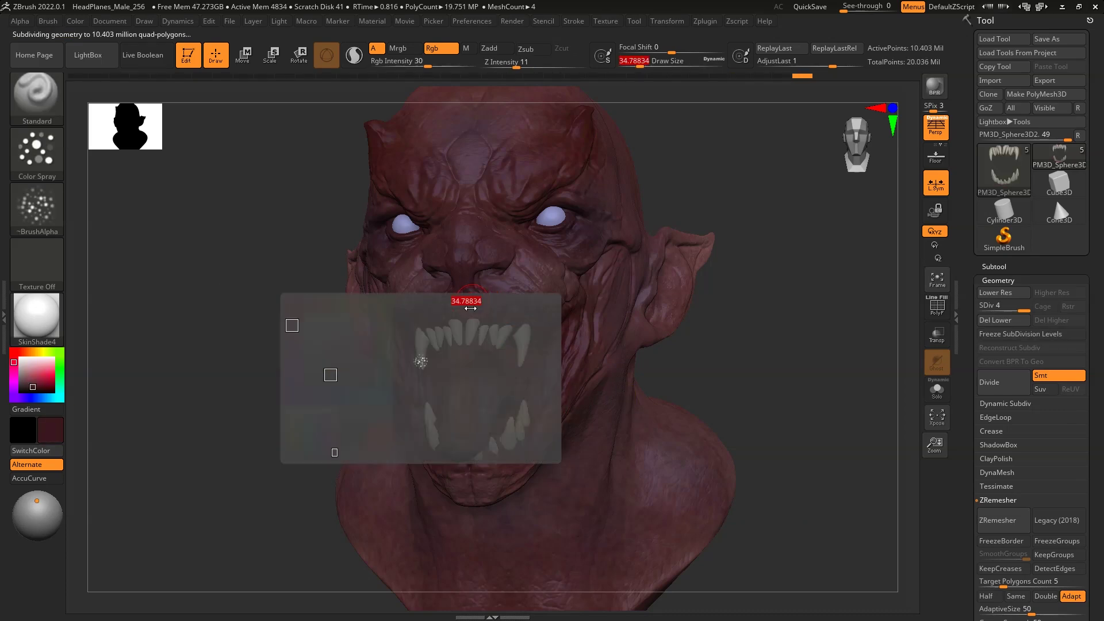
key("space")
type("63")
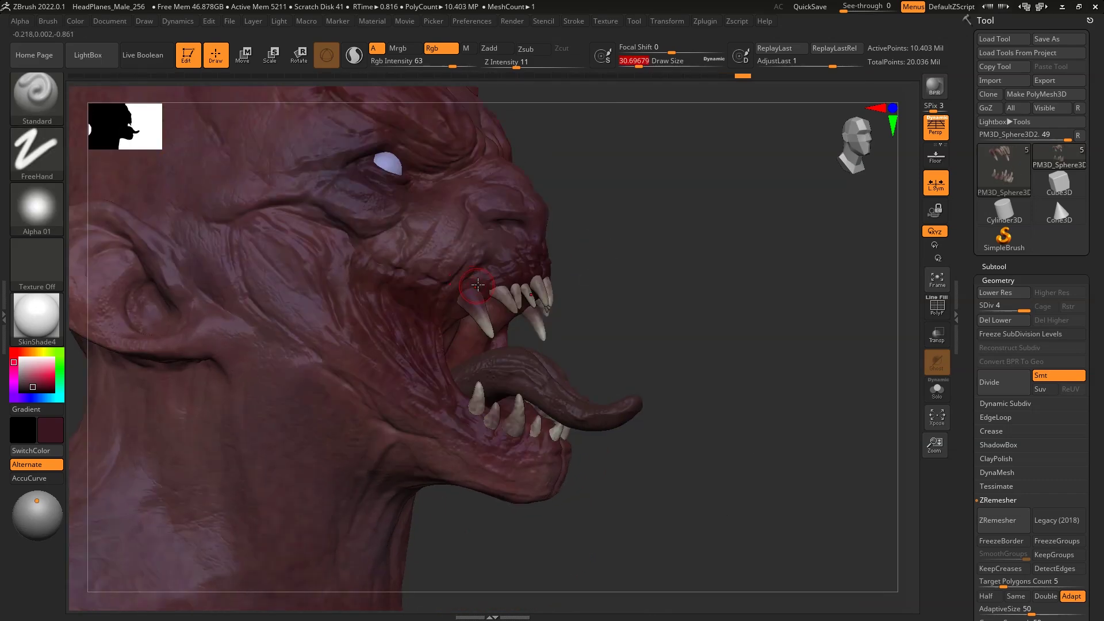
mouse_move(520, 276)
right_mouse_down()
mouse_move(608, 276)
mouse_move(507, 437)
right_mouse_up()
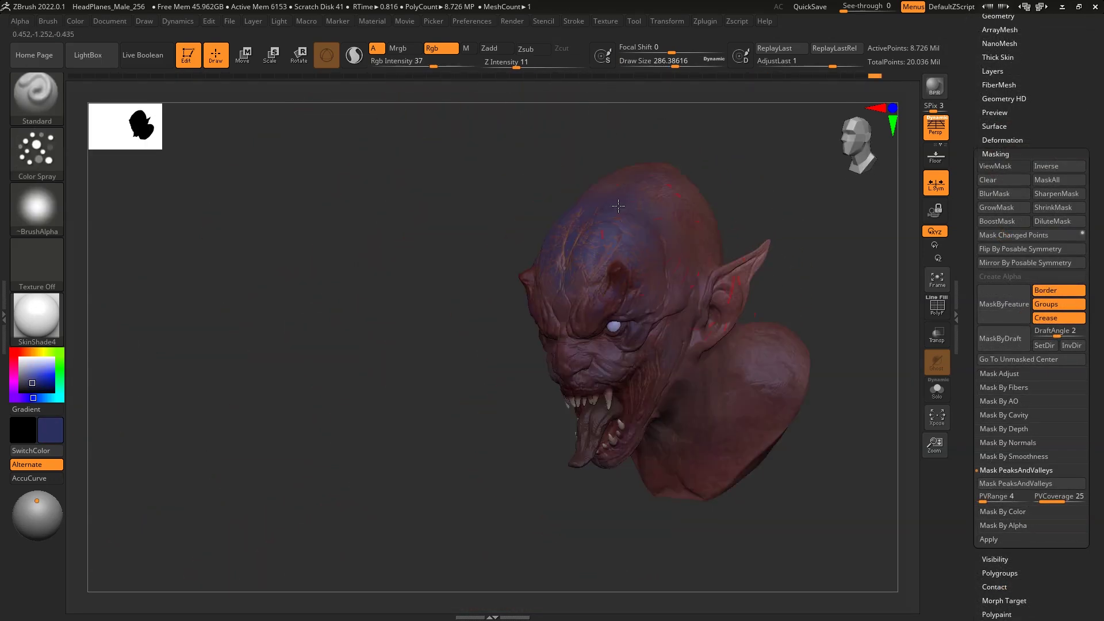
Inspect the bust from several angles, then show and clear its mask.
left_click_drag(732, 447, 574, 345)
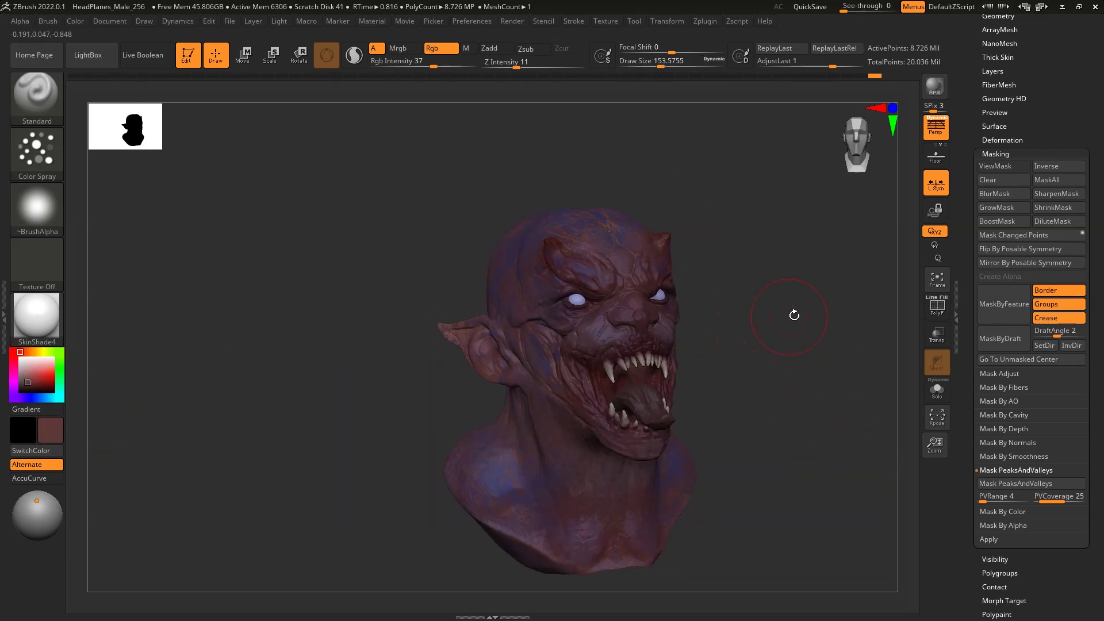
left_click_drag(731, 339, 800, 402)
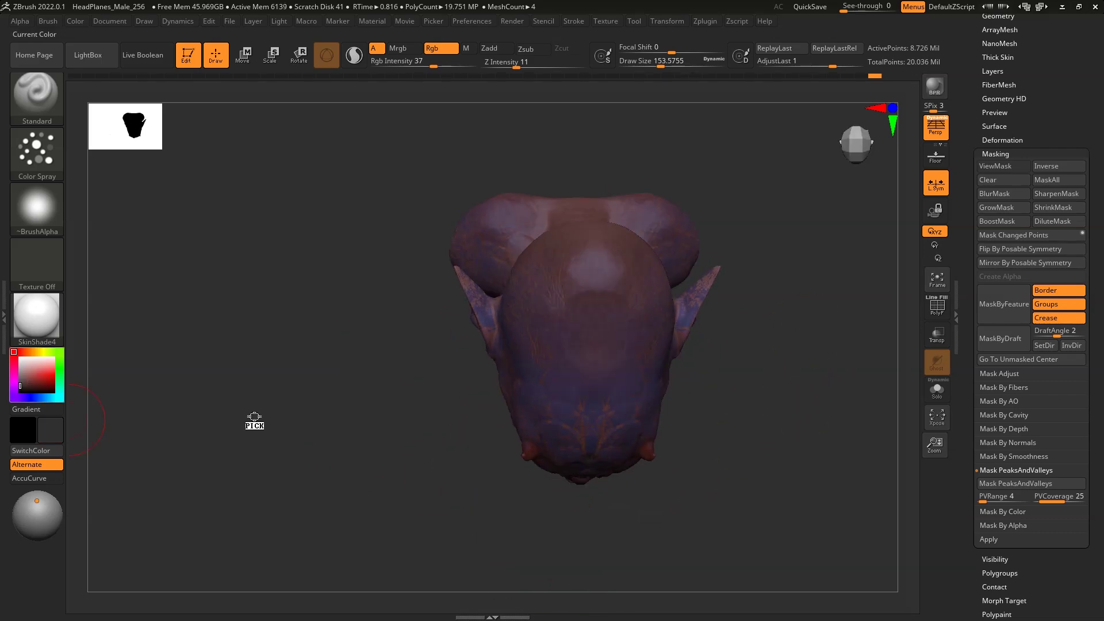
left_click_drag(103, 381, 270, 374)
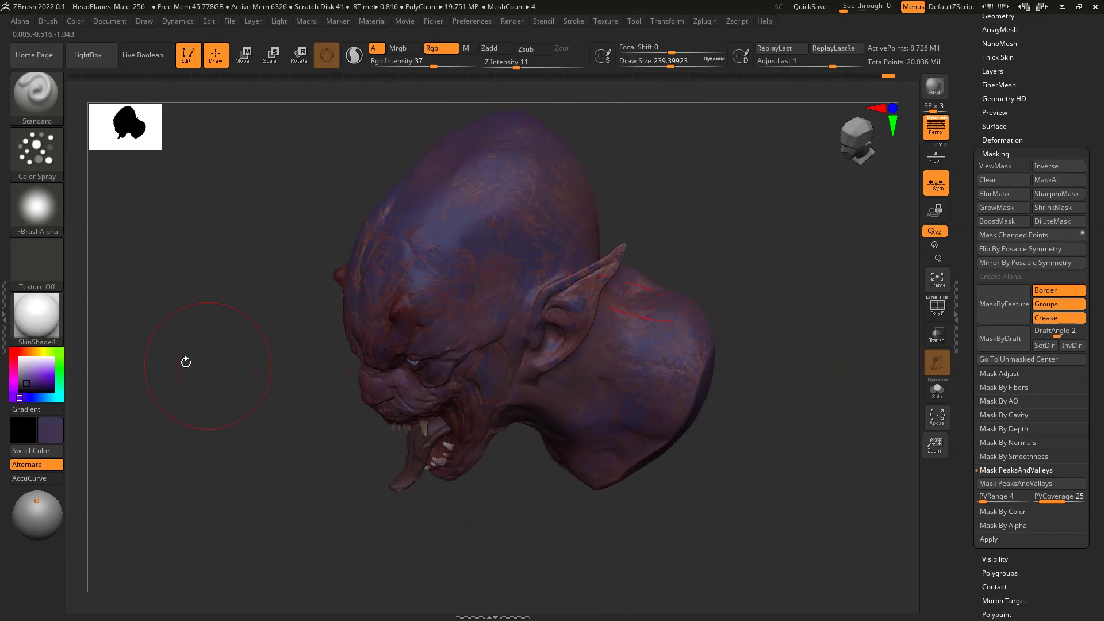
left_click_drag(623, 267, 770, 223)
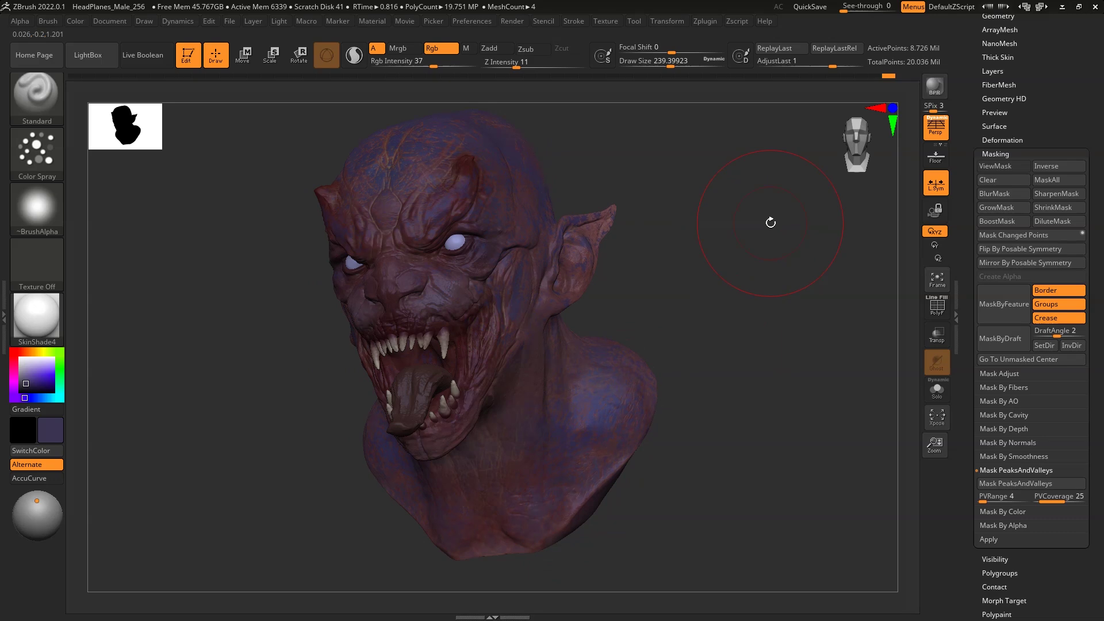
left_click(1013, 214)
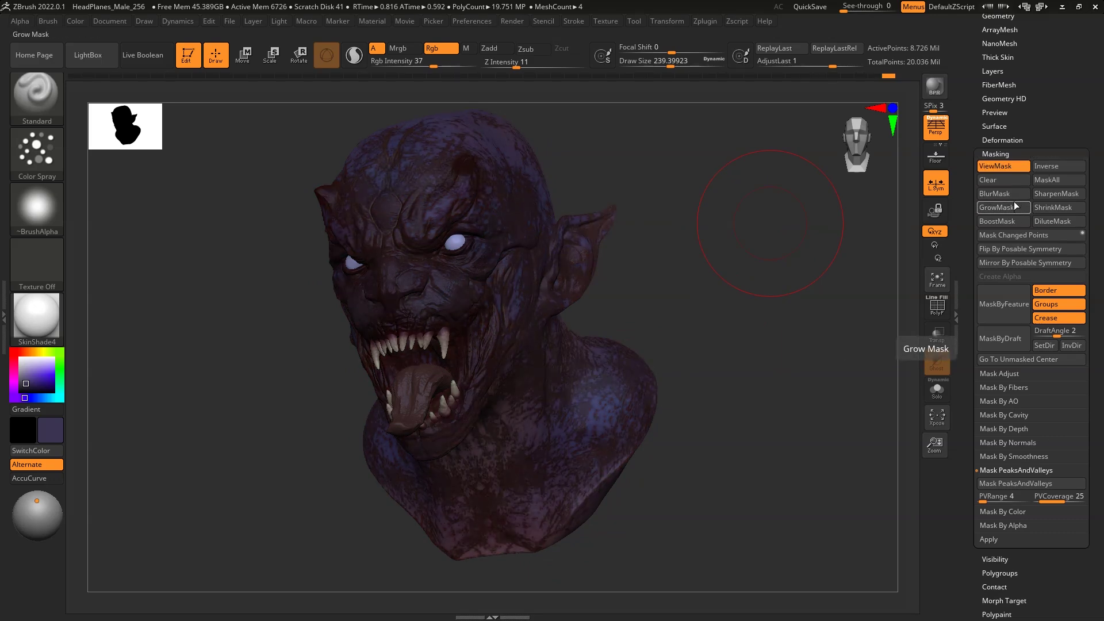
left_click(1017, 184)
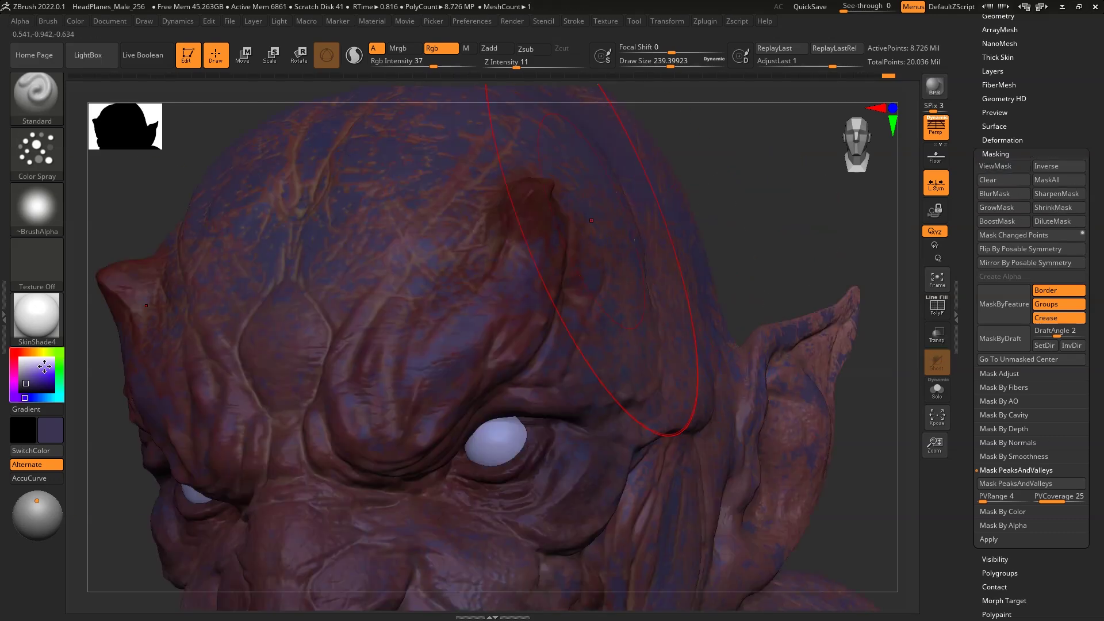
Orbit the head back to the front and start loading the saved pose mesh via Transpose Master.
key("space")
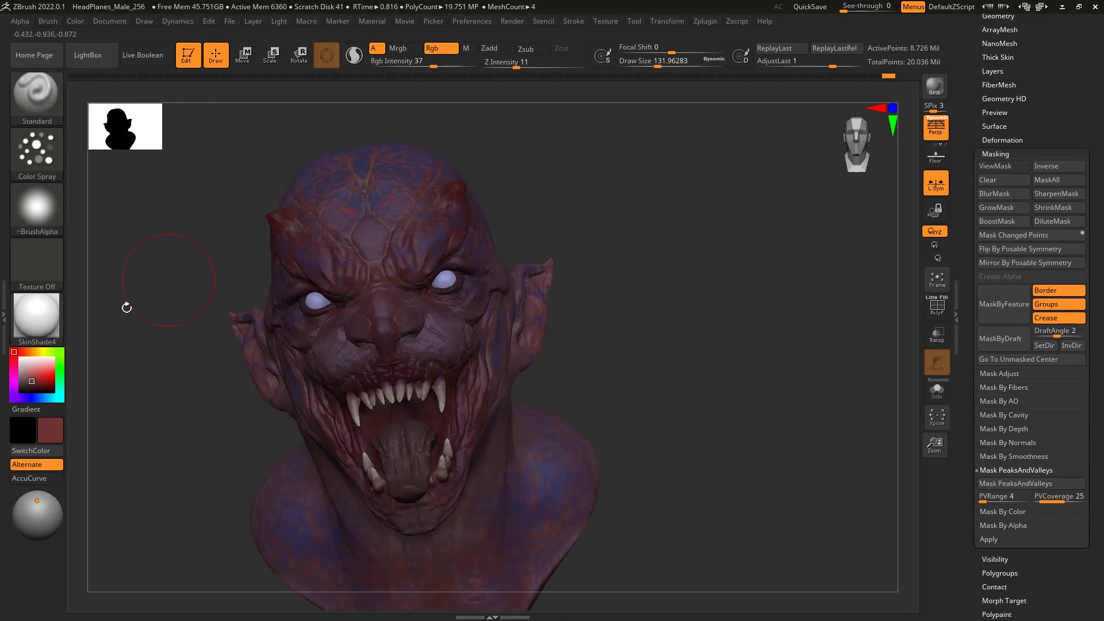
left_click_drag(127, 307, 419, 327)
mouse_move(608, 205)
left_mouse_down()
mouse_move(650, 320)
mouse_move(727, 259)
left_mouse_up()
scroll(583, 280, "up", 3)
left_click(705, 21)
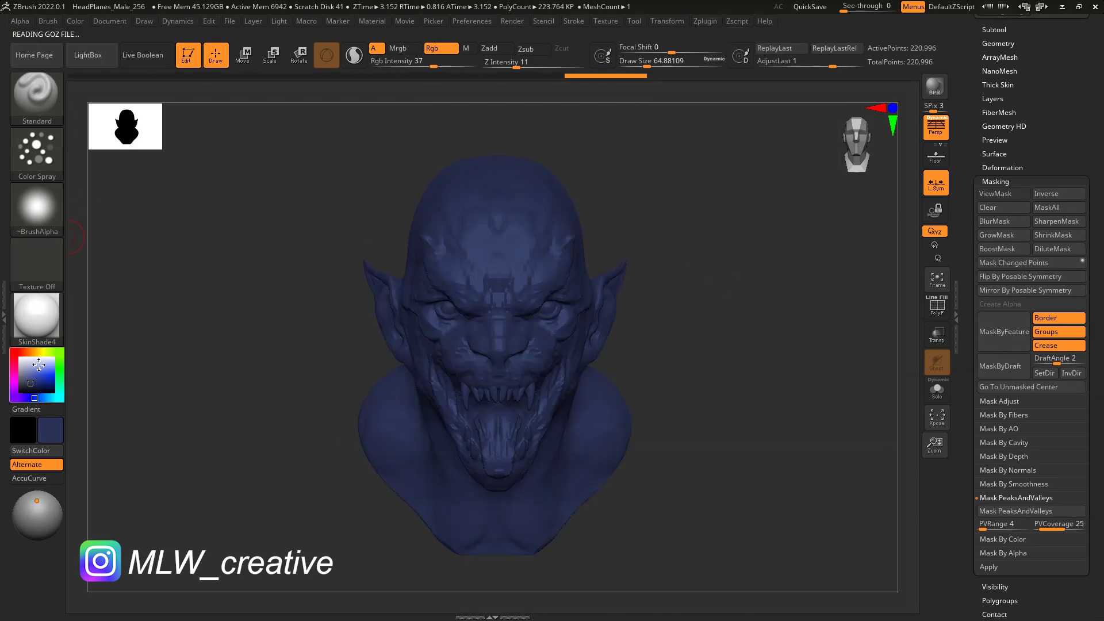
Adjust the loaded low-resolution pose mesh with the gizmo and Move brush, checking the tongue.
key("w")
mouse_move(719, 345)
left_mouse_down()
mouse_move(651, 319)
mouse_move(695, 330)
mouse_move(740, 266)
mouse_move(651, 301)
mouse_move(661, 345)
mouse_move(443, 345)
mouse_move(697, 316)
mouse_move(732, 358)
mouse_move(678, 352)
mouse_move(488, 207)
left_mouse_up()
key("q")
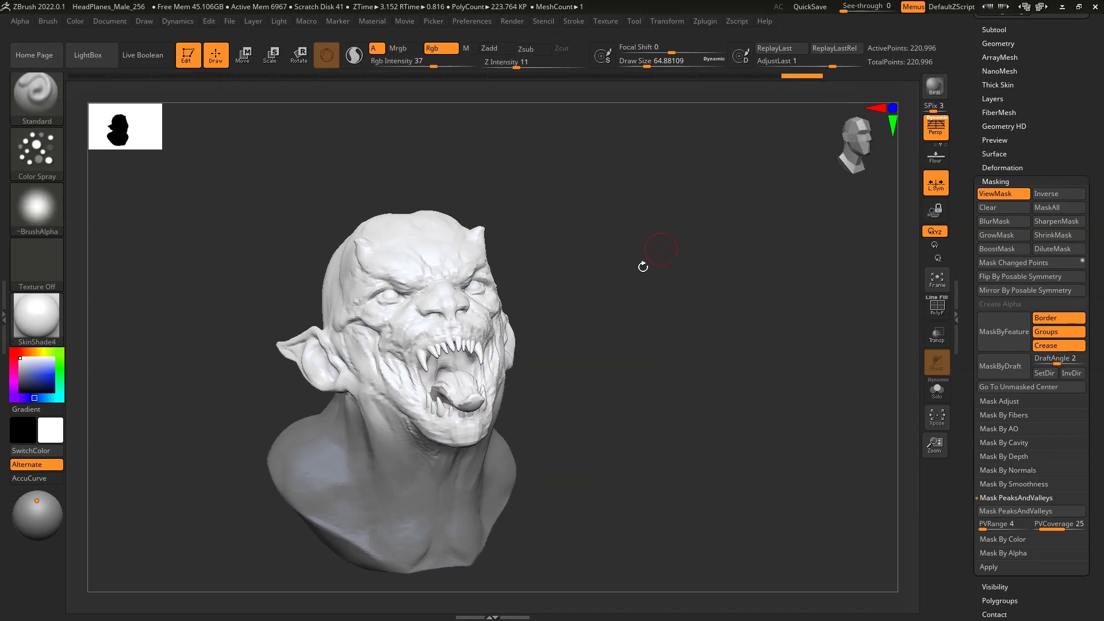
left_click_drag(737, 188, 641, 313)
key("b")
key("m")
key("v")
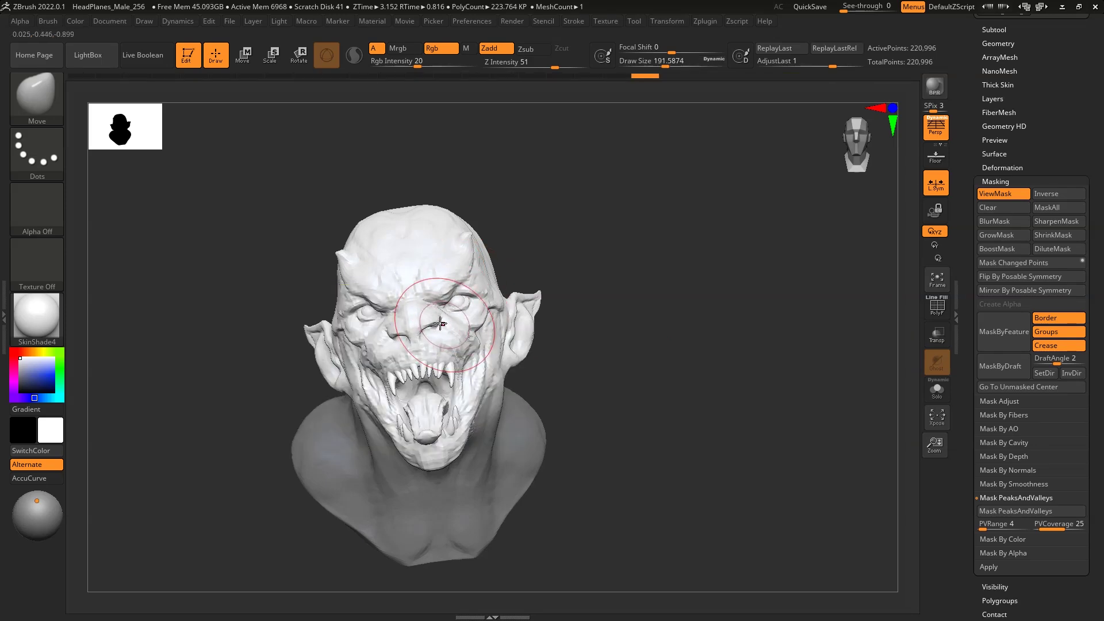
mouse_move(533, 202)
left_mouse_down()
mouse_move(444, 320)
mouse_move(459, 418)
left_mouse_up()
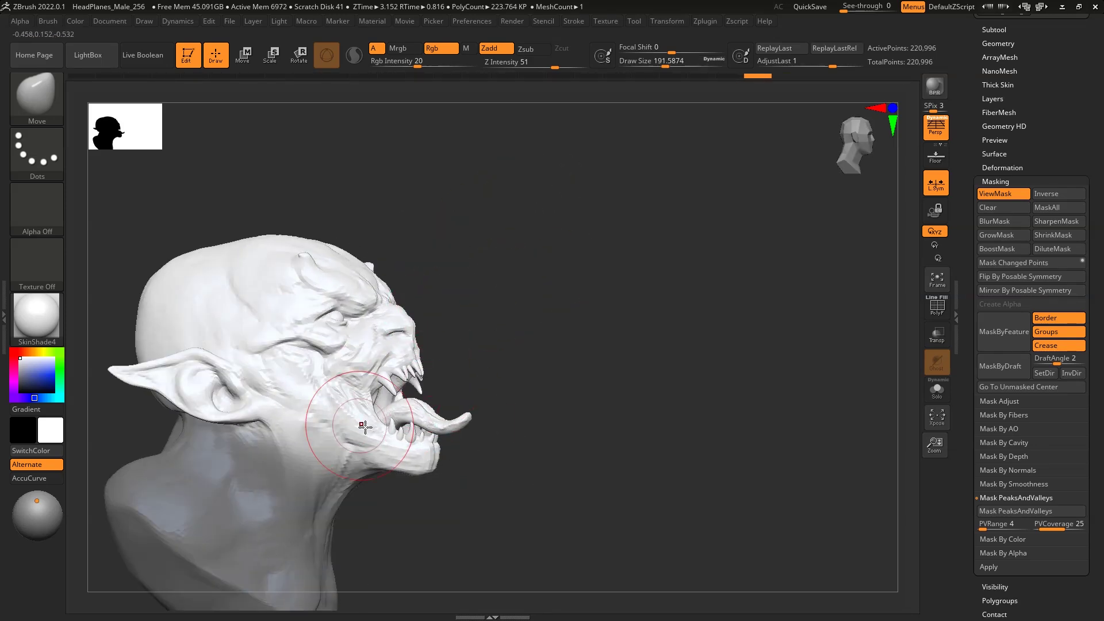
mouse_move(333, 374)
left_mouse_down()
mouse_move(515, 236)
mouse_move(515, 276)
mouse_move(598, 10)
left_mouse_up()
Run TPose>SubT to transfer the pose onto the painted bust and dock the Light palette.
left_click(705, 20)
left_click(802, 280)
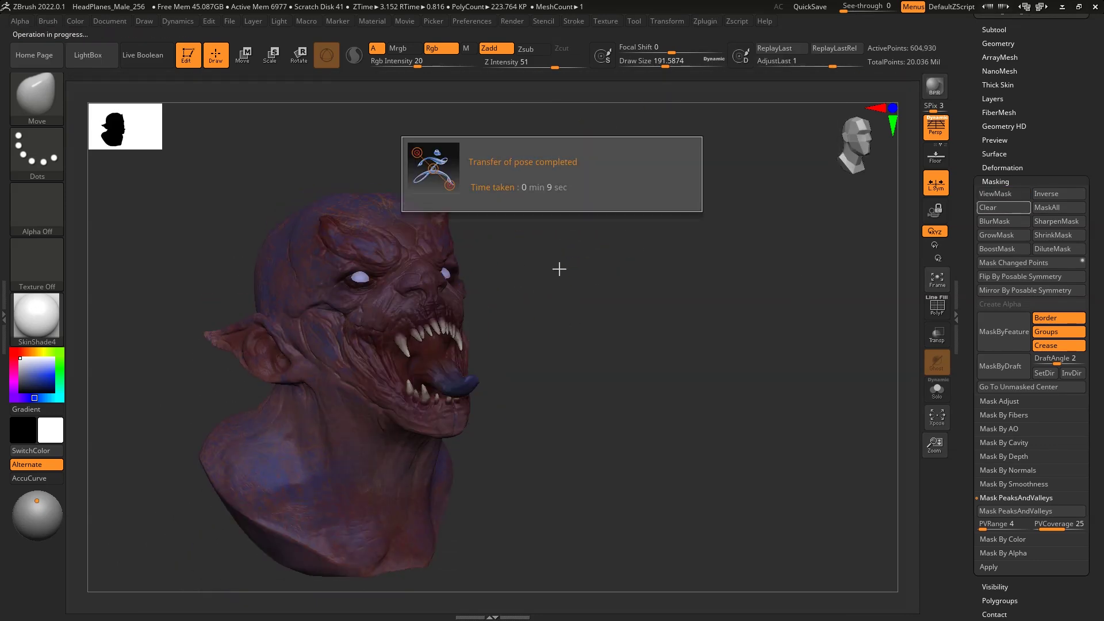
left_click(279, 21)
left_click_drag(277, 36, 23, 20)
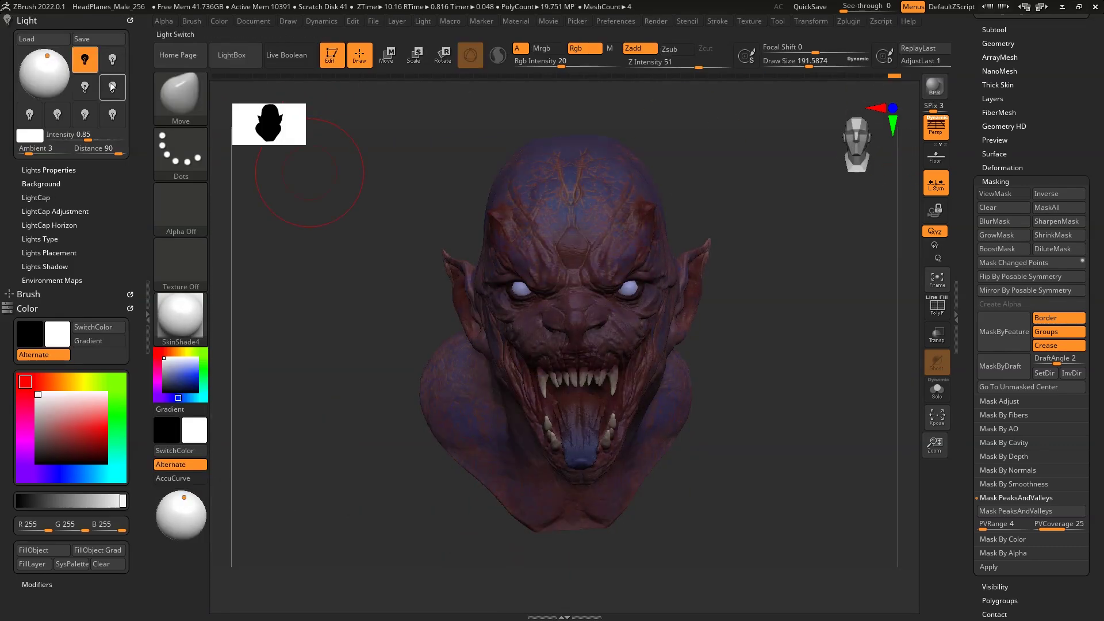
Dock the Render palette, place the light in front of the head, and apply Flat Color material.
left_click_drag(656, 20, 23, 20)
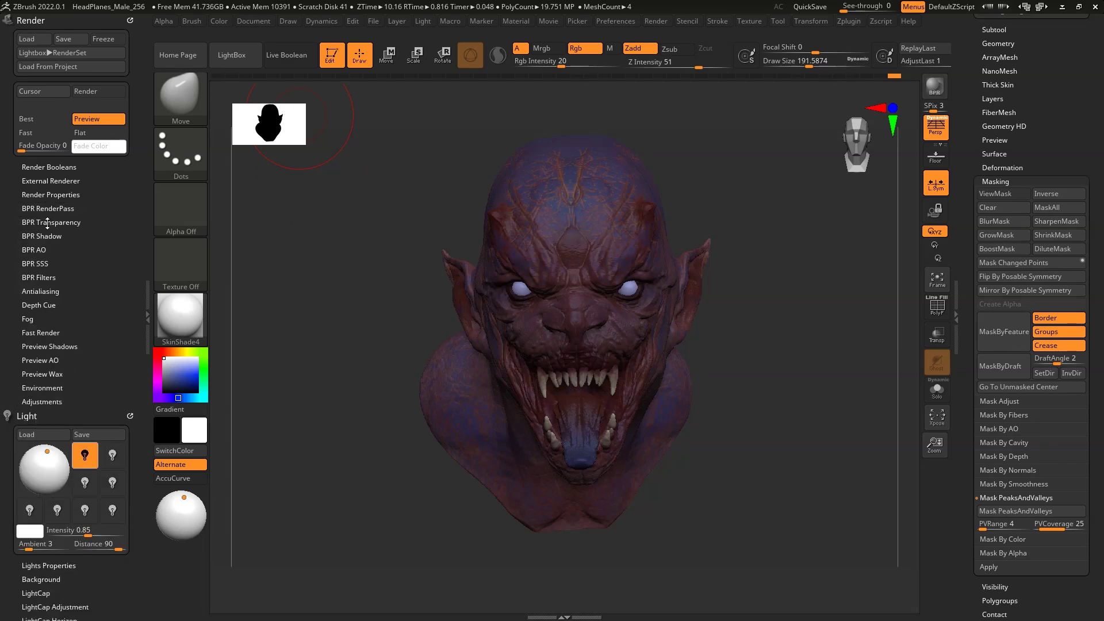
left_click(86, 195)
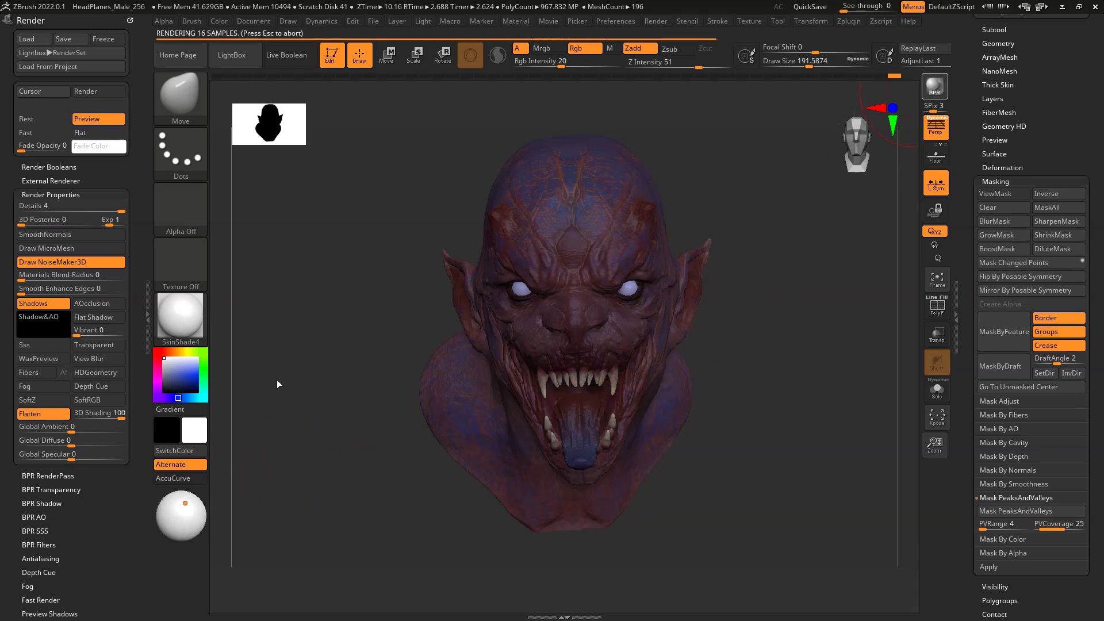
left_click(181, 498)
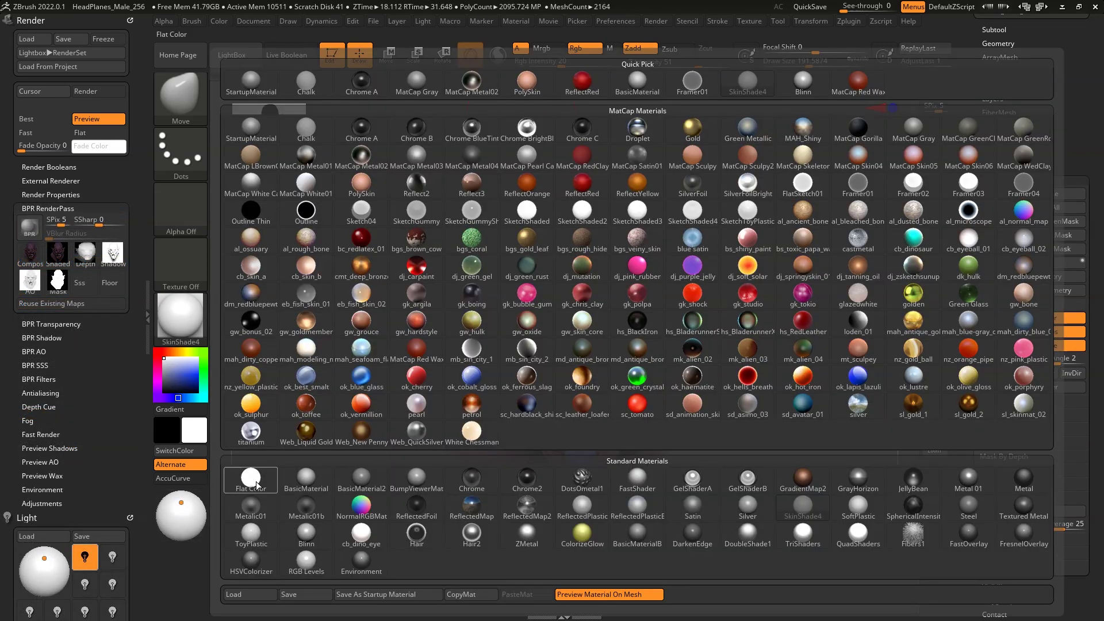
left_click(257, 485)
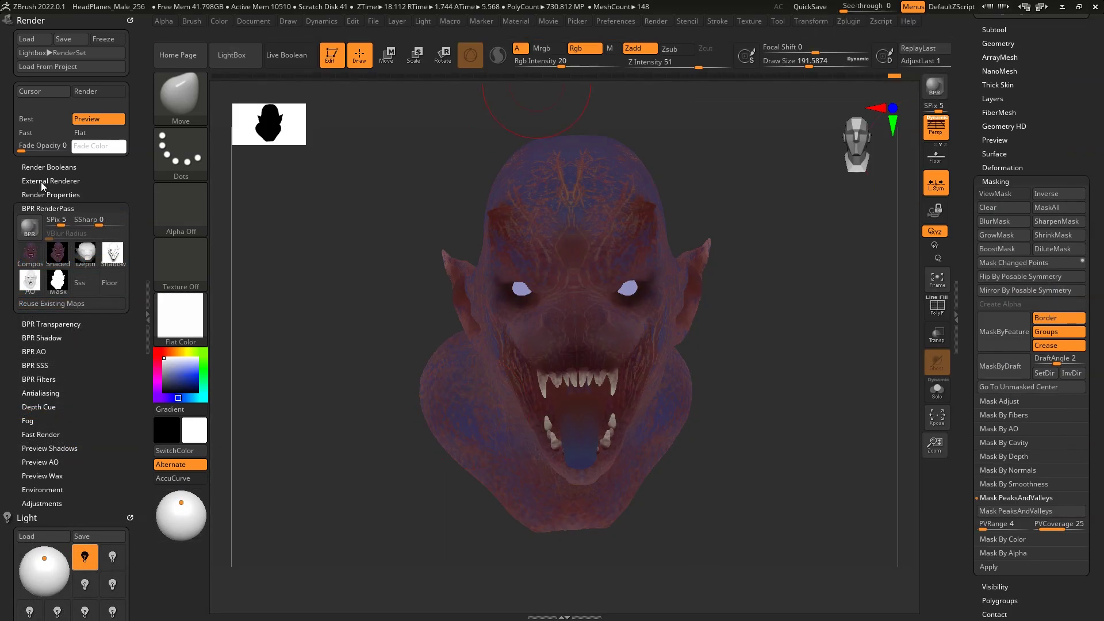
scroll(1011, 56, "up", 1)
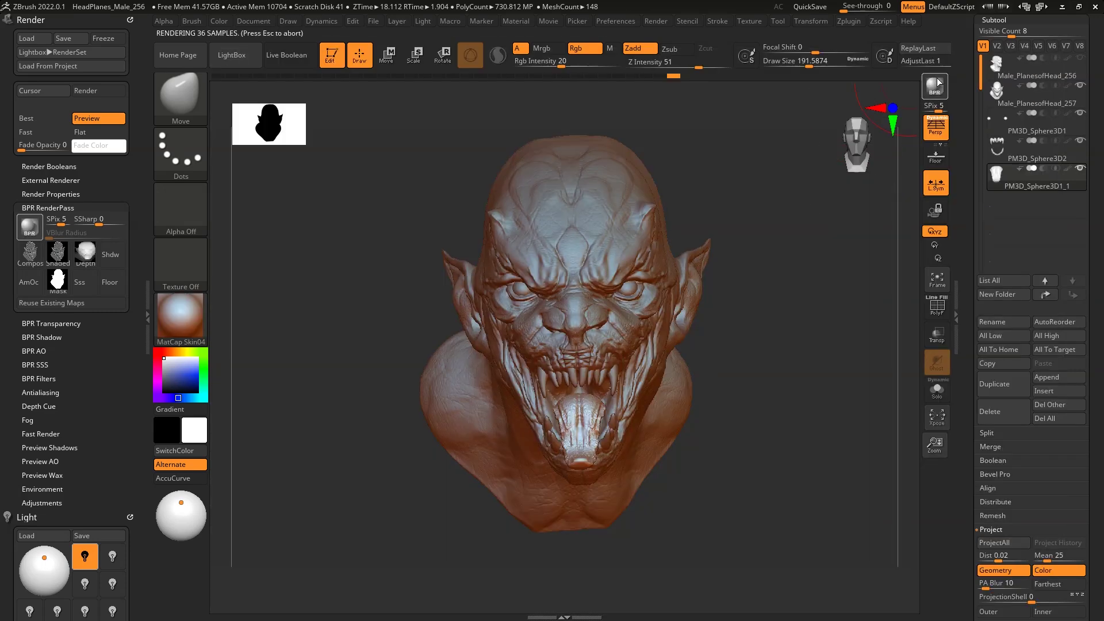
Cycle the bust through MatCap Skeleton, sc_tomato, gw_skin_core, ok_lustre and finally Blinn materials.
left_click(193, 295)
left_click(732, 165)
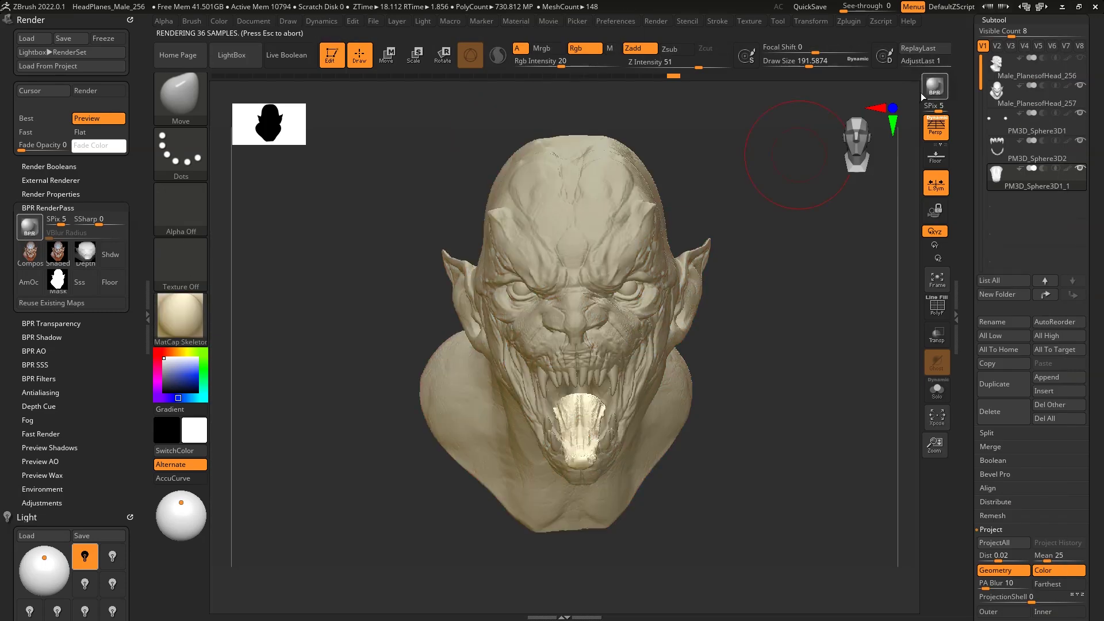
left_click(192, 283)
left_click(180, 315)
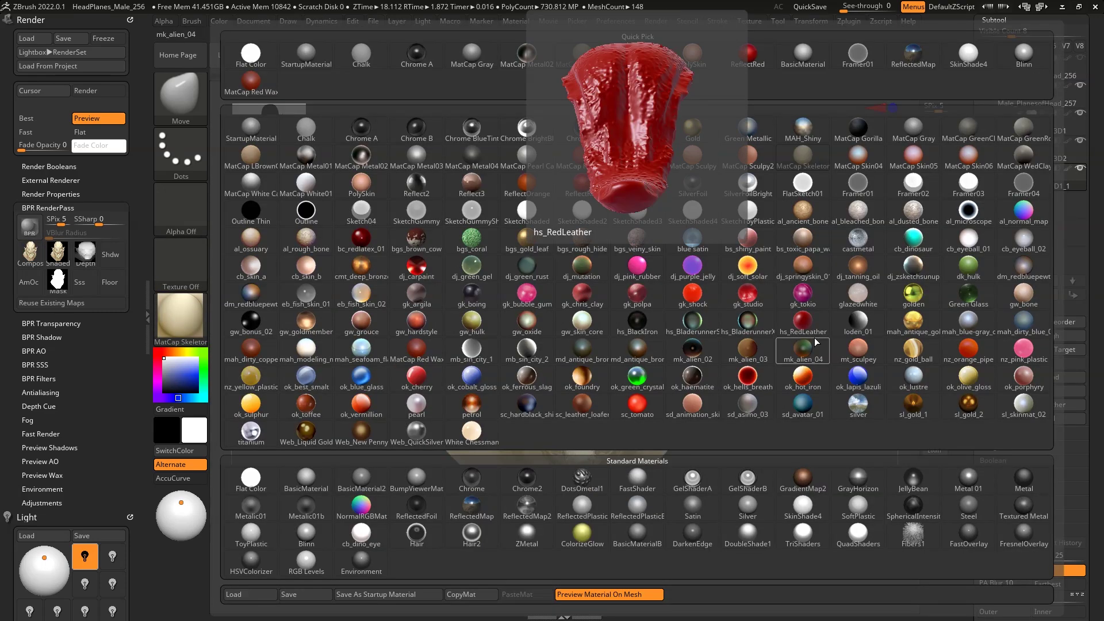
left_click(747, 377)
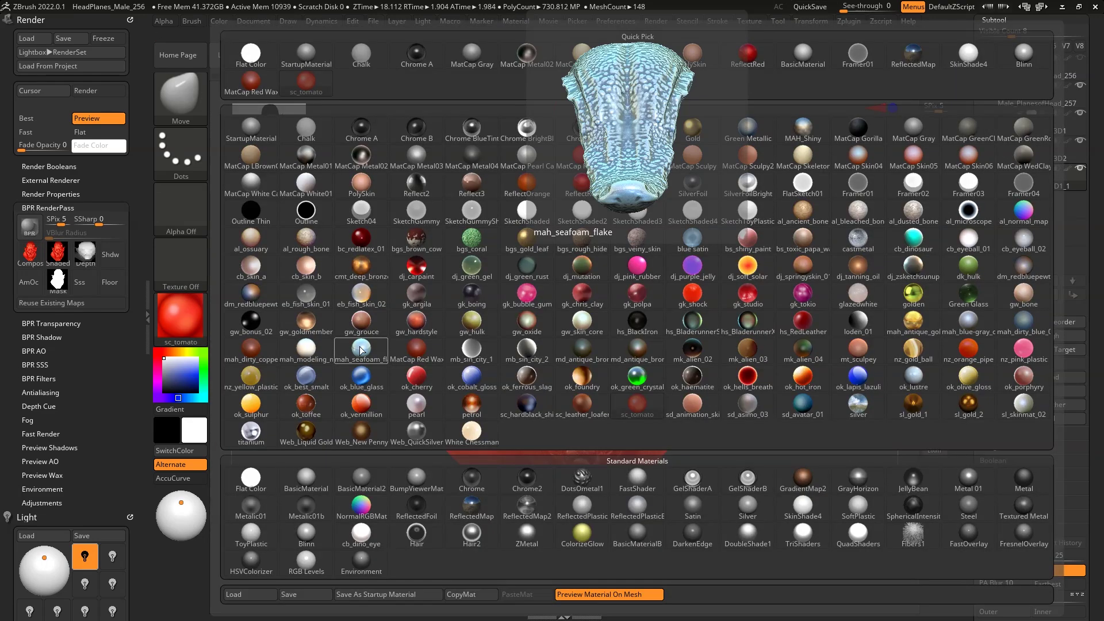
key("m")
left_click(581, 321)
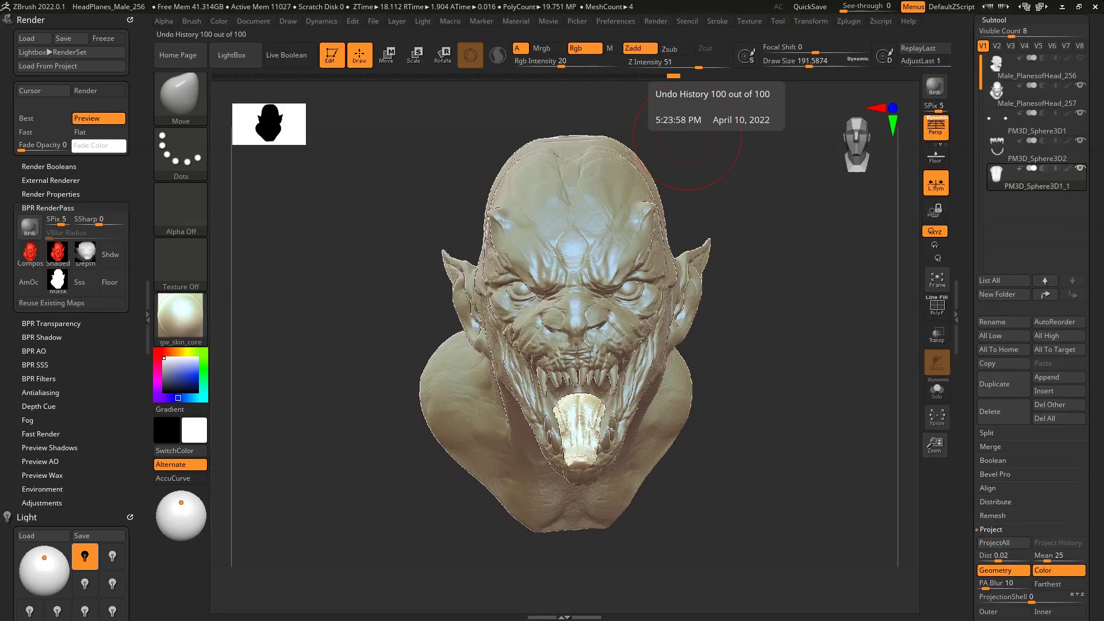
left_click(171, 338)
left_click(914, 375)
left_click(179, 316)
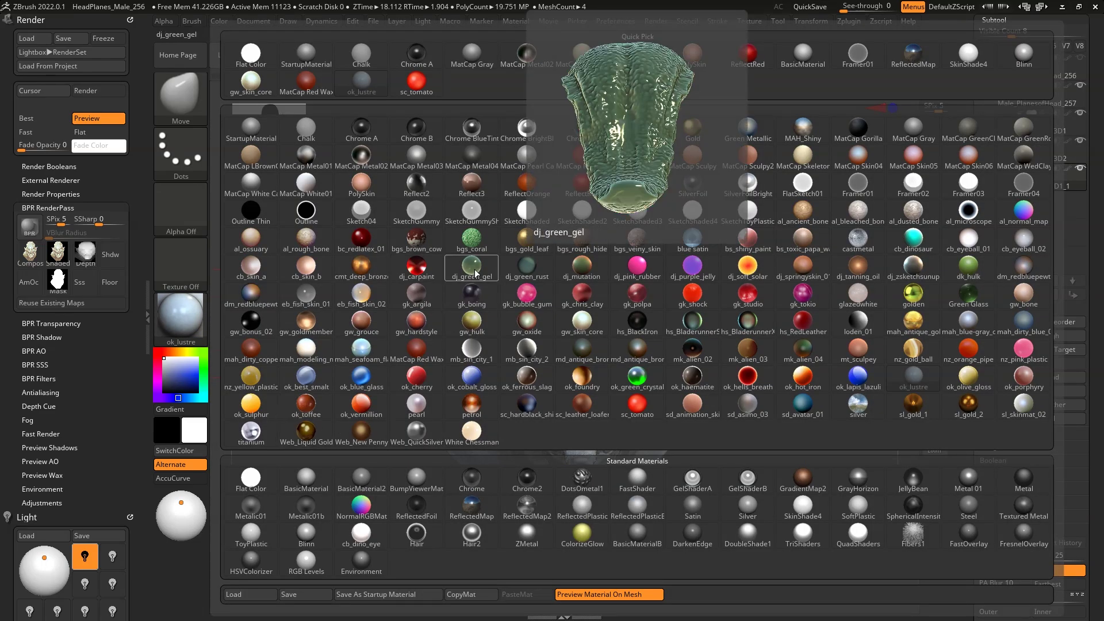
left_click(307, 532)
Move the light behind for a rim light at distance 100, then return it to the front.
left_click_drag(181, 504, 190, 499)
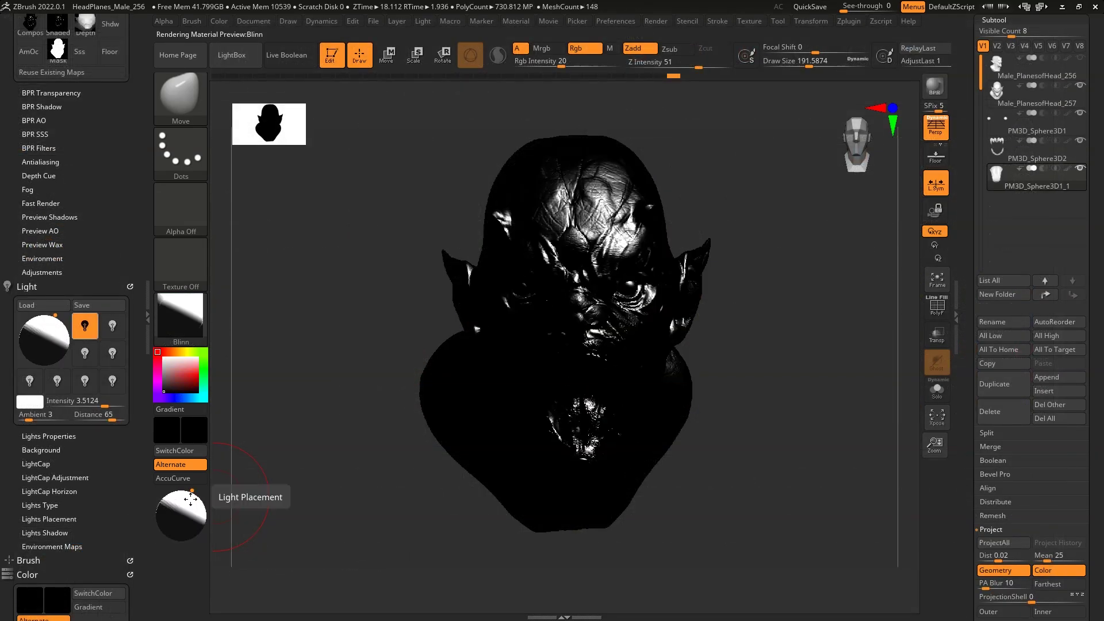
left_click_drag(110, 416, 114, 431)
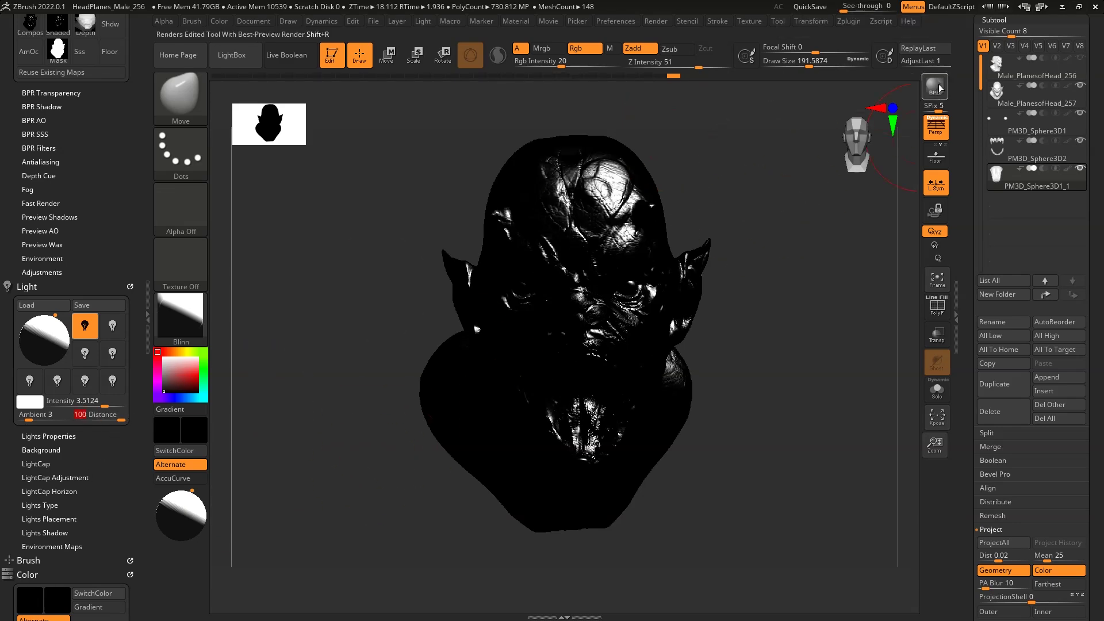
left_click_drag(182, 511, 188, 515)
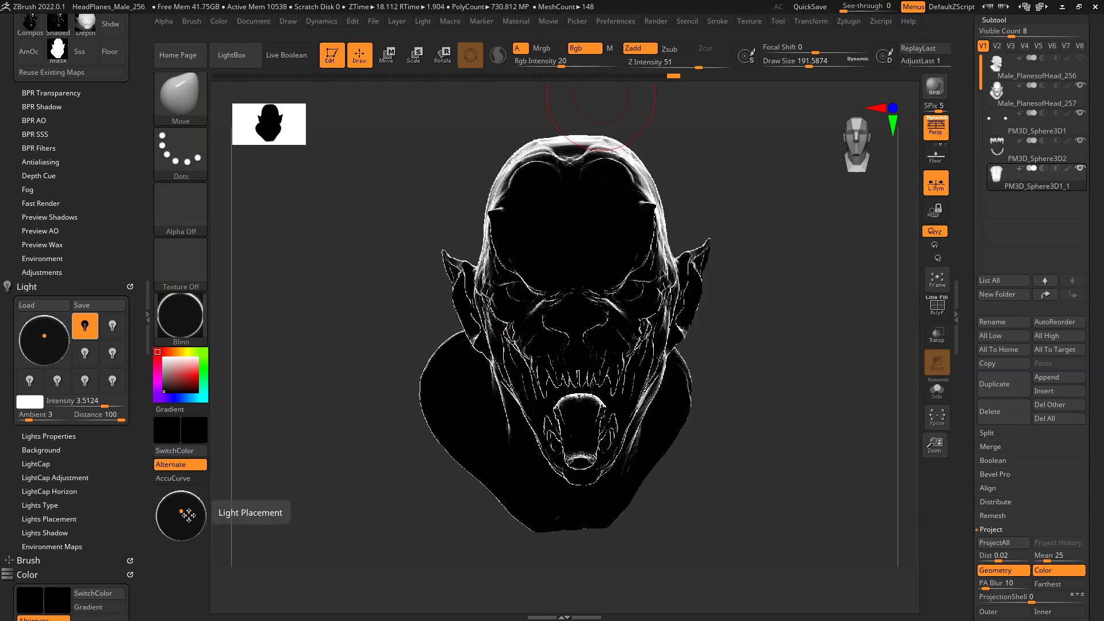
left_click(180, 506)
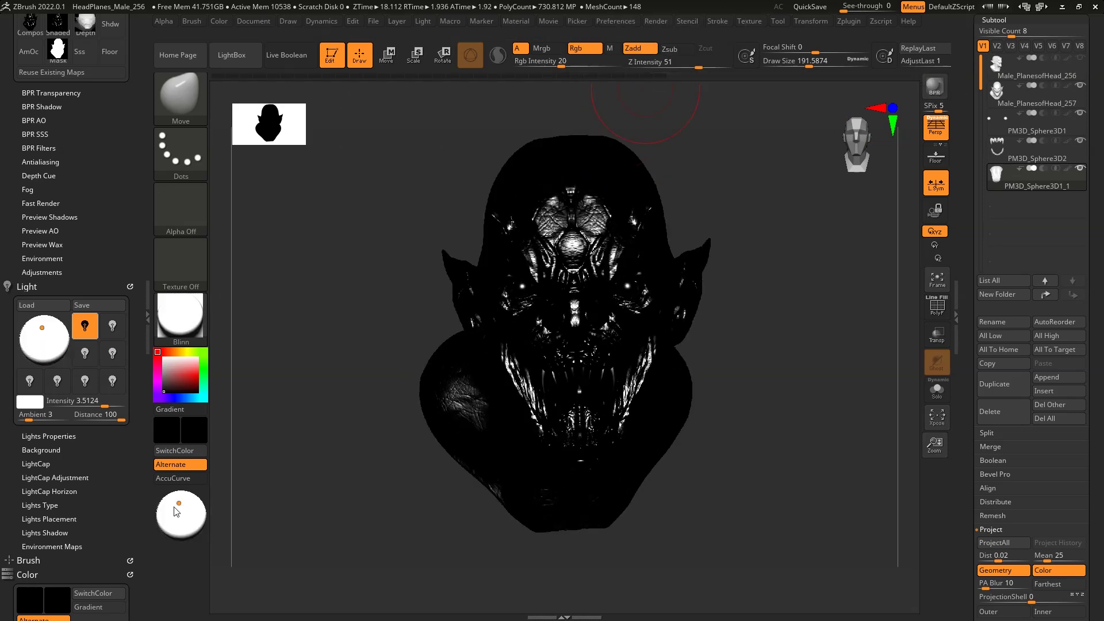
scroll(130, 251, "up", 5)
scroll(74, 345, "down", 3)
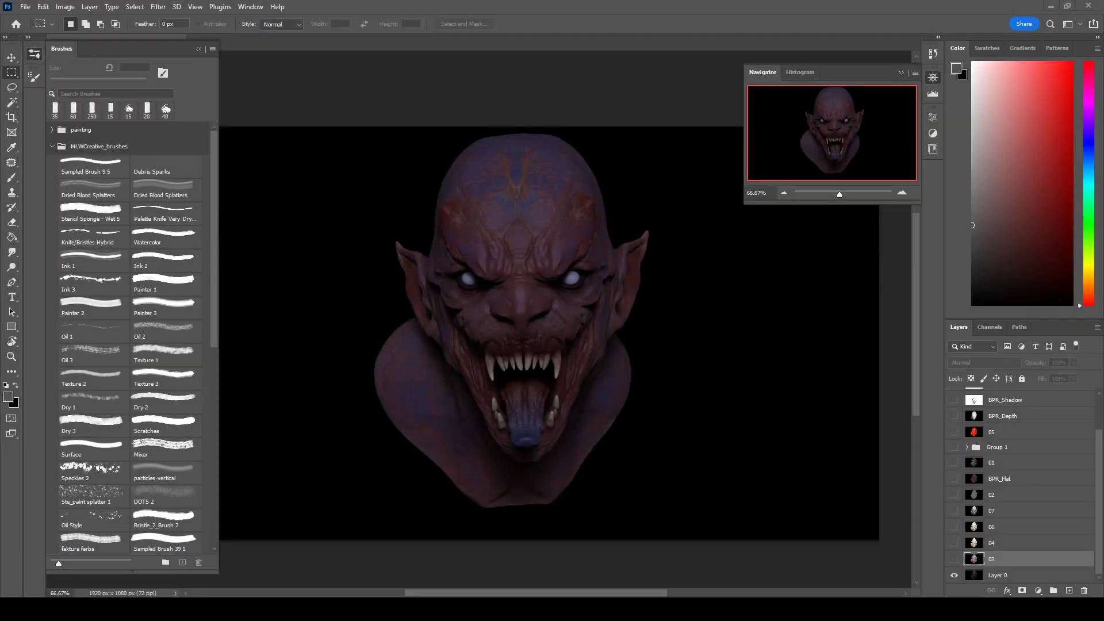
Set a pass layer to Overlay, reduce its saturation with Hue/Saturation, then switch it to Soft Light.
left_click(983, 362)
left_click(974, 451)
left_click(65, 6)
left_click(210, 97)
left_click_drag(834, 310, 770, 308)
left_click(926, 251)
left_click(983, 362)
left_click(983, 458)
left_click(1073, 362)
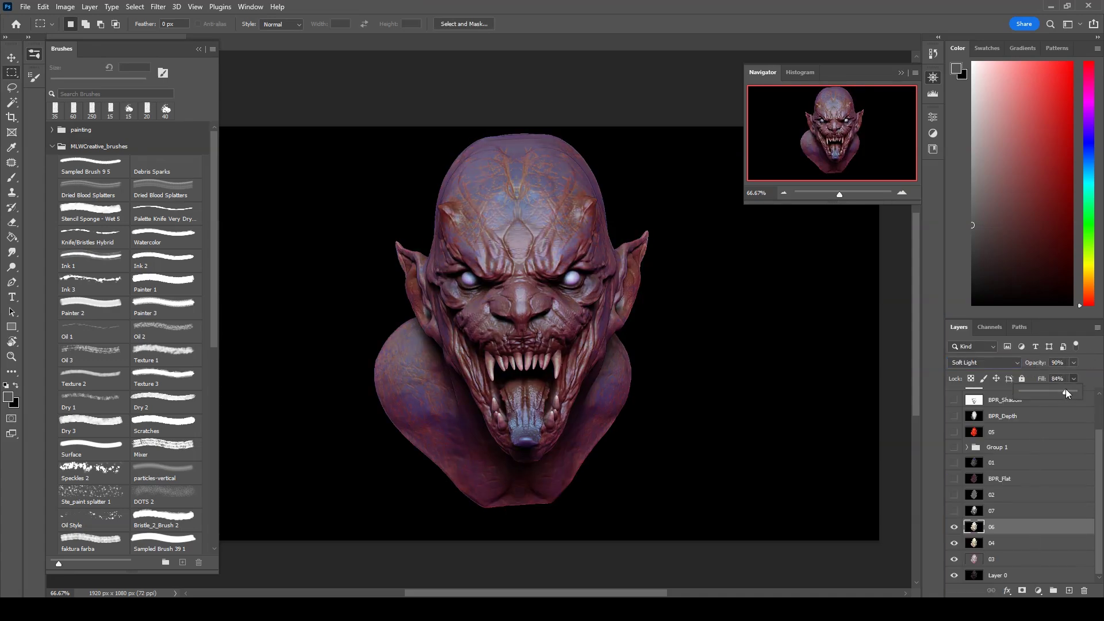
Try Pin Light and Soft Light on layer 07 at 59% opacity, then apply Hard Light.
left_click(1012, 511)
left_click(983, 362)
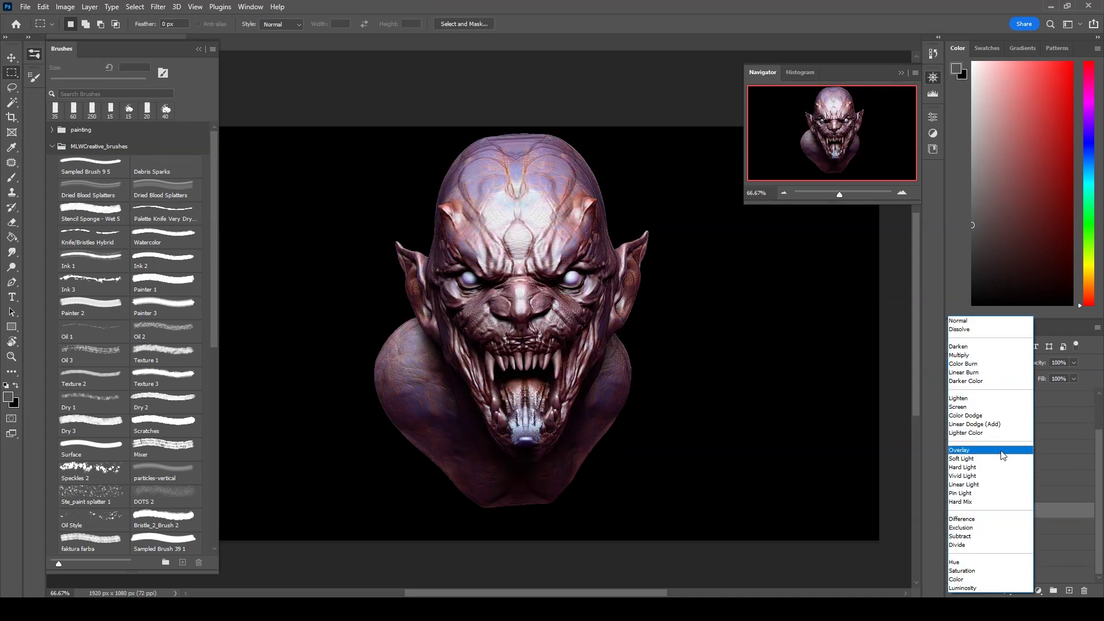
left_click(962, 493)
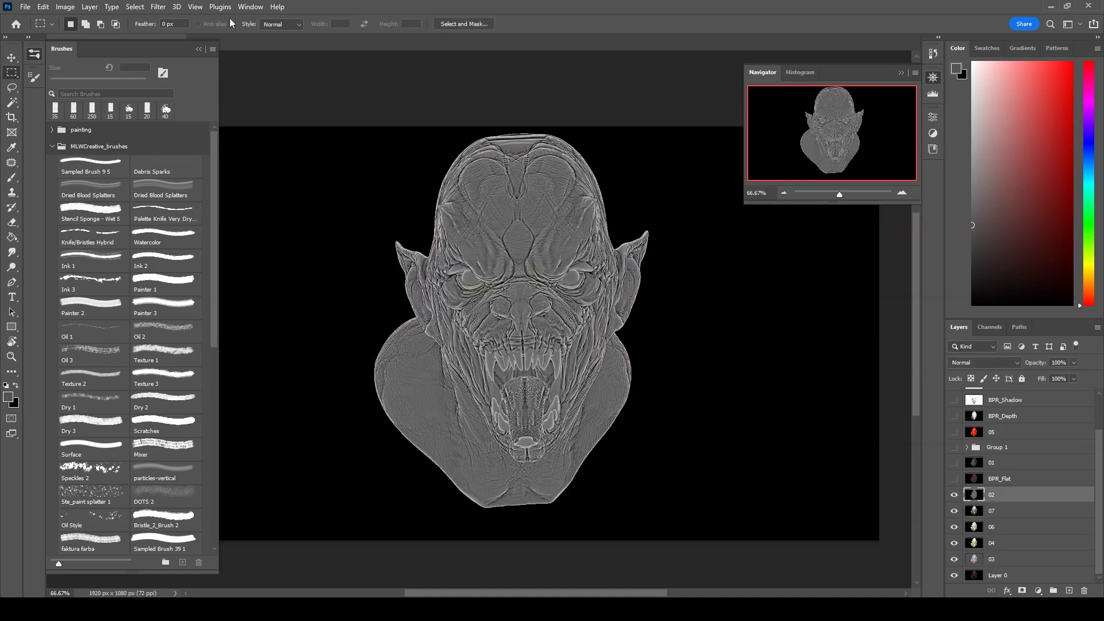
left_click(962, 458)
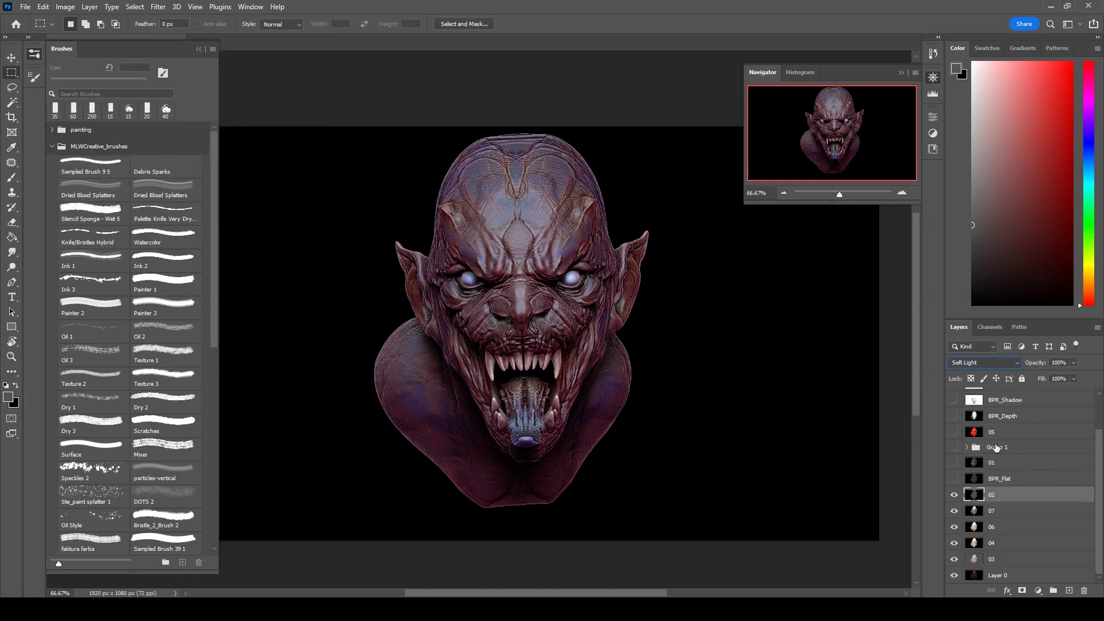
left_click_drag(1073, 363, 1052, 375)
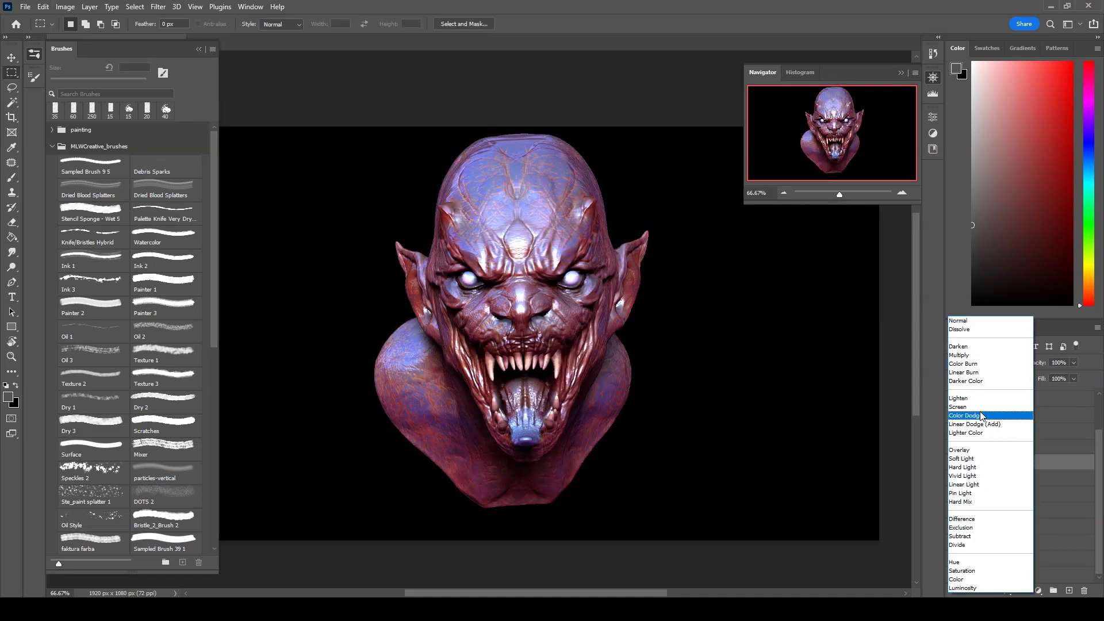
left_click(962, 467)
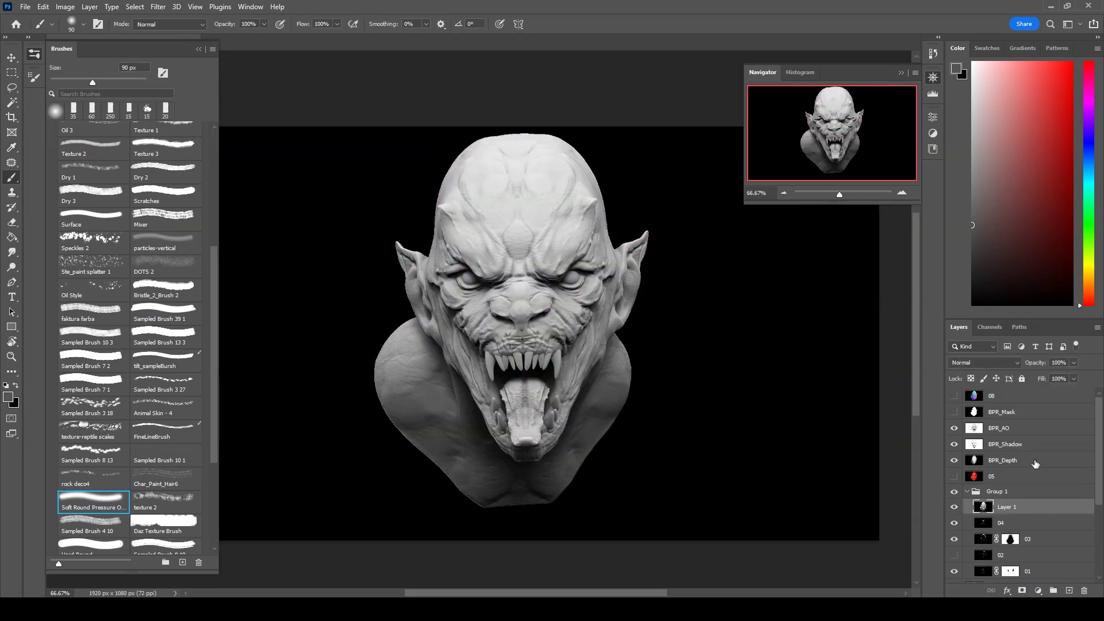
Set Layer 1 to Soft Light and shift its colour balance toward cyan.
left_click(984, 362)
left_click(977, 456)
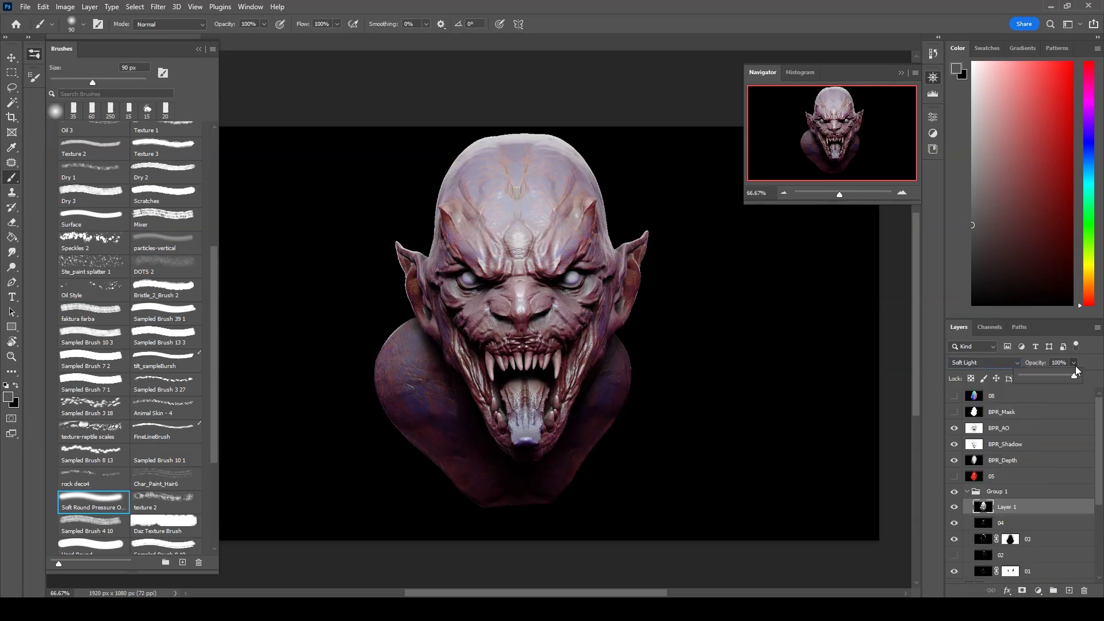
key("ctrl+b")
left_click_drag(771, 282, 745, 282)
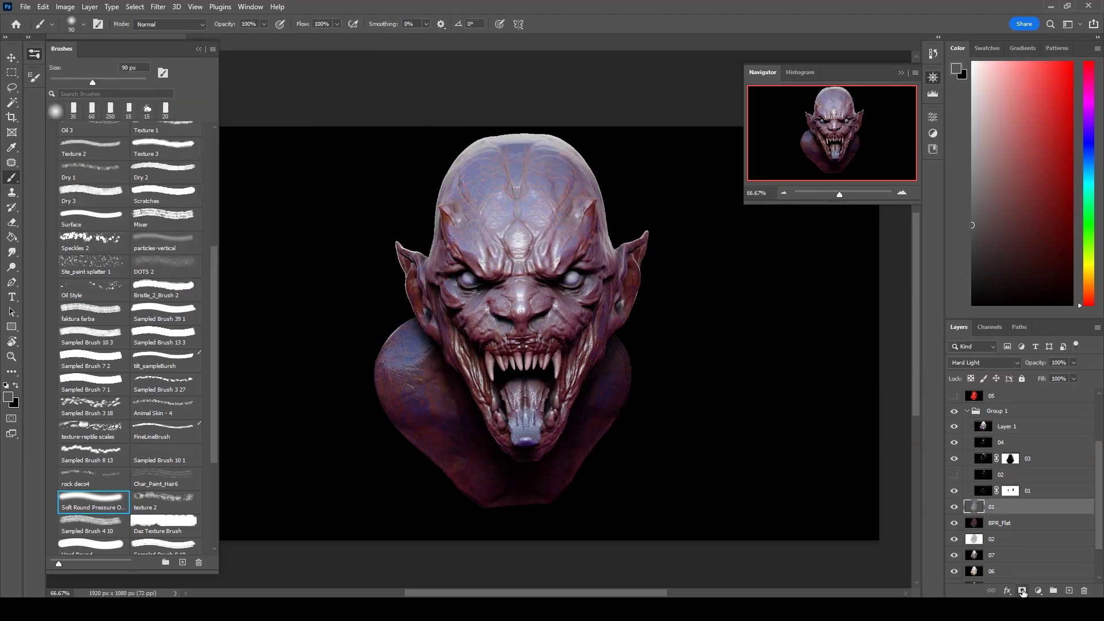
Show layer 05, set it to Color Dodge, and hide it behind a black mask.
left_click(953, 396)
left_click(1000, 396)
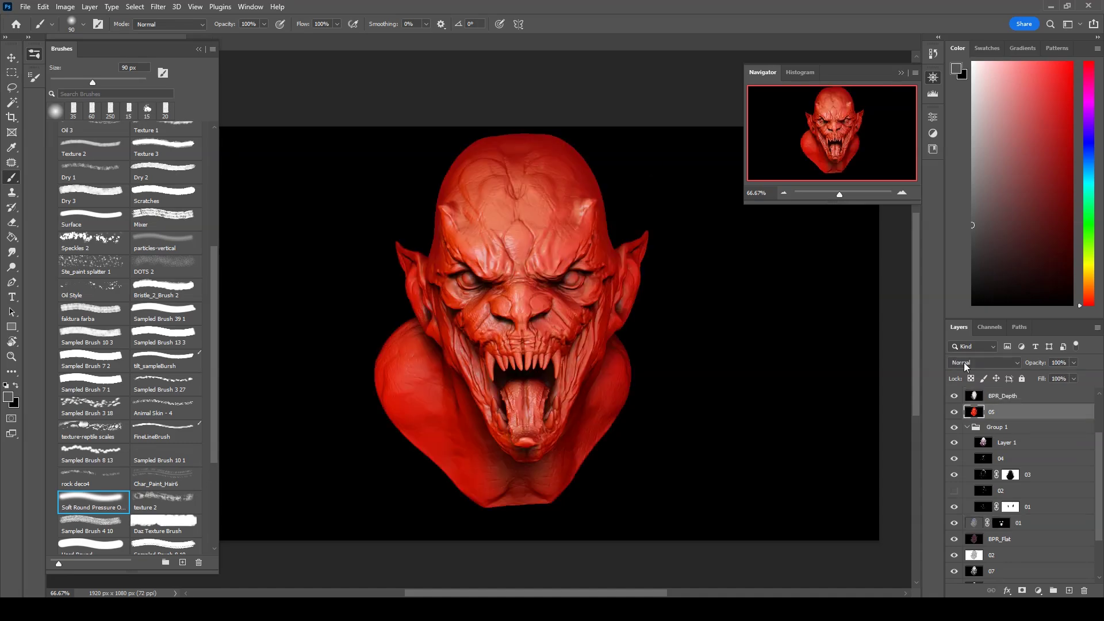
left_click(985, 362)
key("Escape")
left_click(984, 362)
left_click(965, 415)
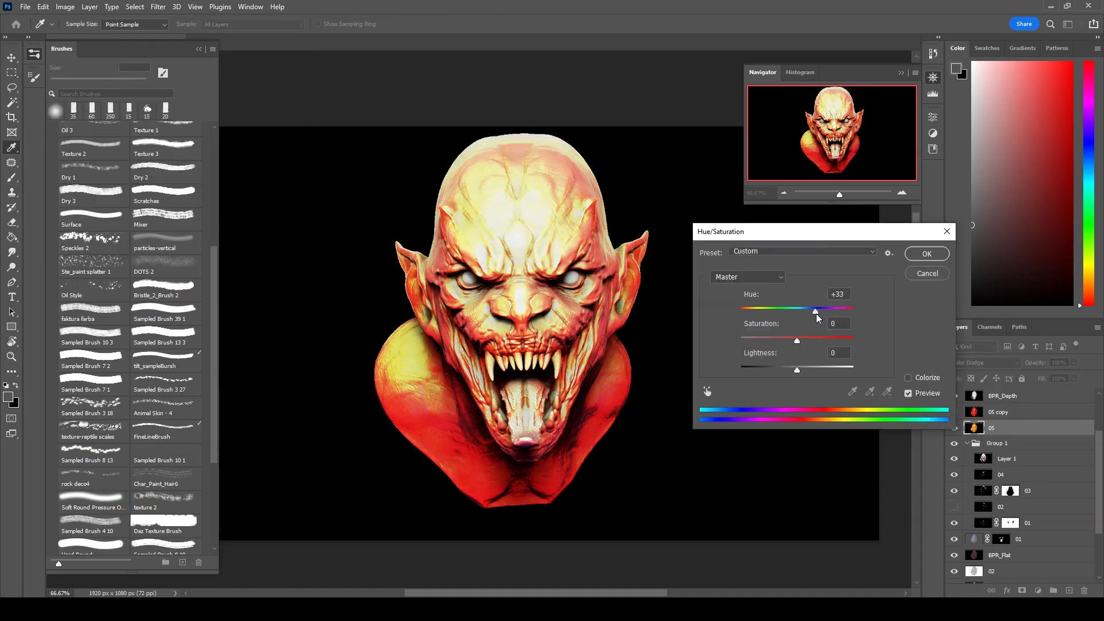
left_click(65, 6)
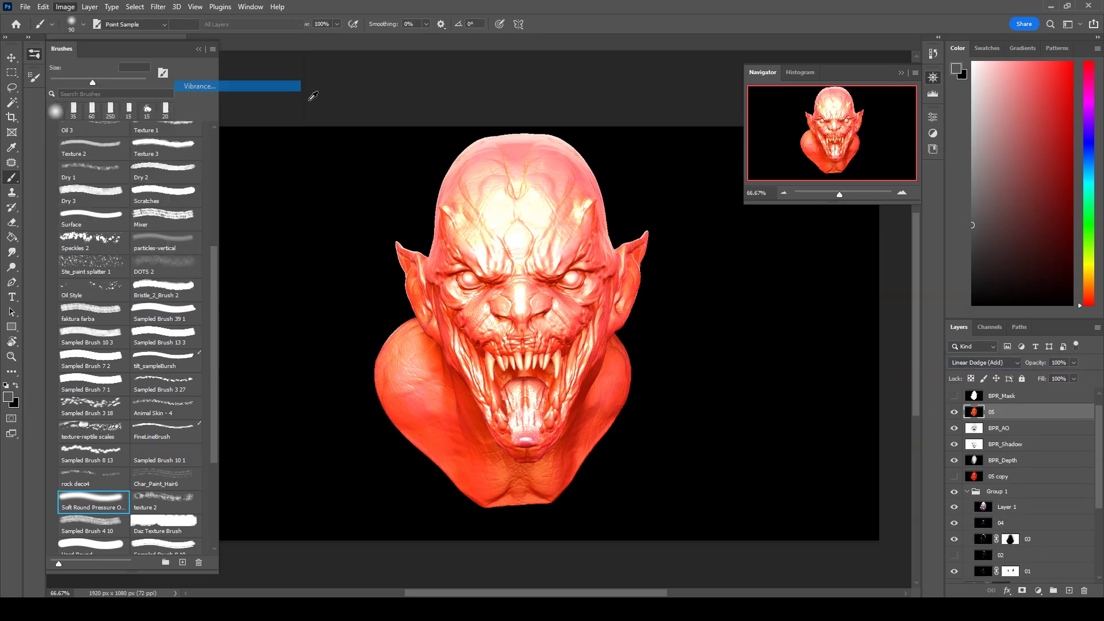
key("Return")
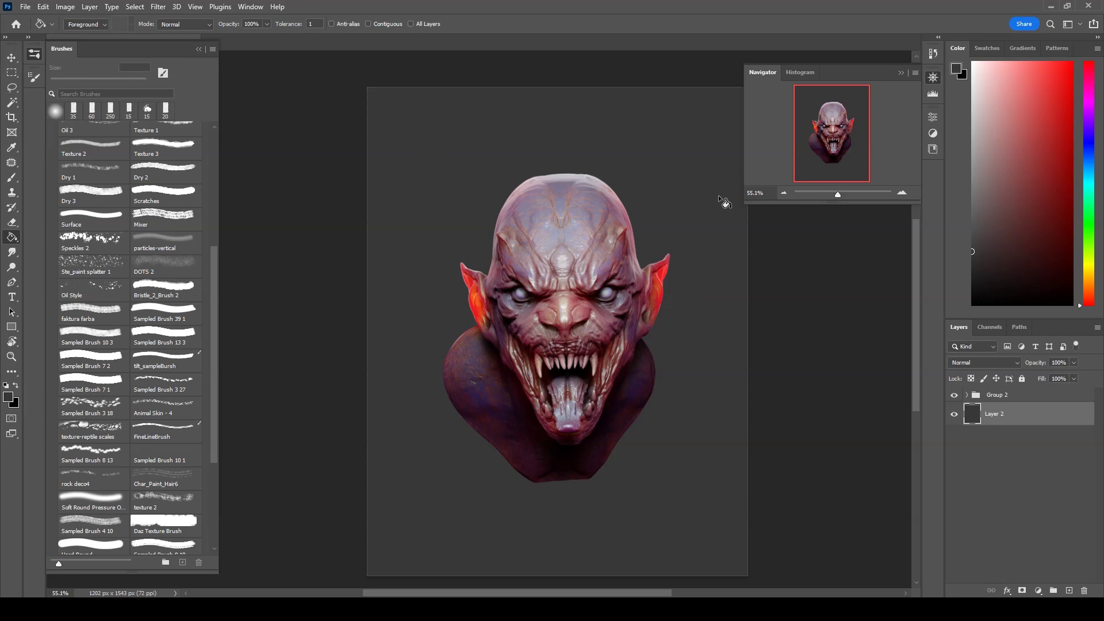
Paint dark purple and near-black strokes around the lower bust.
mouse_move(660, 408)
left_mouse_down()
mouse_move(653, 446)
mouse_move(515, 476)
mouse_move(690, 450)
mouse_move(665, 415)
mouse_move(412, 416)
mouse_move(468, 492)
mouse_move(613, 473)
mouse_move(460, 460)
left_mouse_up()
key("bracketleft")
key("bracketleft")
key("bracketleft")
left_click(457, 360, "alt")
left_click(421, 385, "alt")
key("bracketleft")
key("bracketleft")
key("bracketleft")
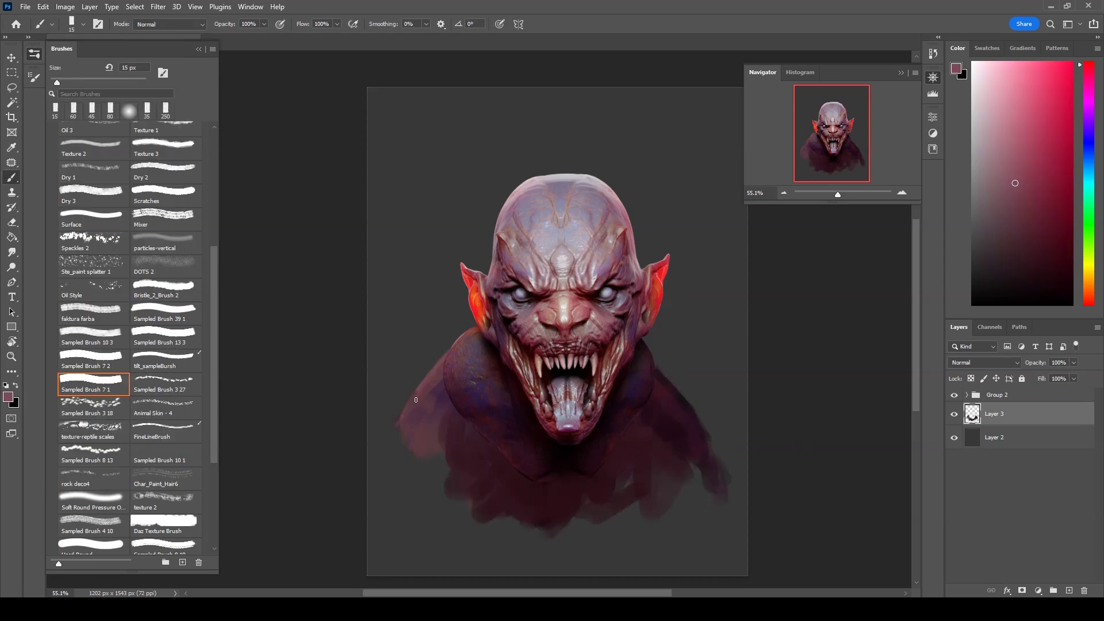
left_click(439, 443, "alt")
mouse_move(436, 456)
left_mouse_down()
mouse_move(656, 458)
mouse_move(547, 510)
left_mouse_up()
Add a new cloak layer in Group 3 and paint faint dark maroon robe strokes.
left_click(1012, 394)
left_click(1065, 591)
key("ctrl+g")
key("bracketleft")
key("bracketleft")
key("bracketleft")
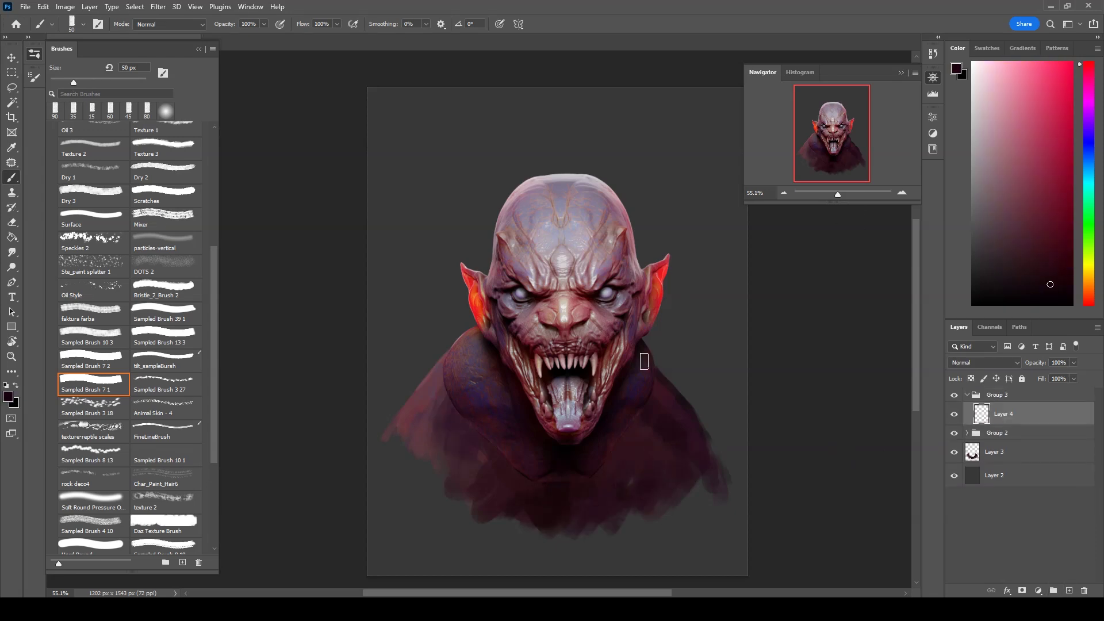
left_click(669, 421, "alt")
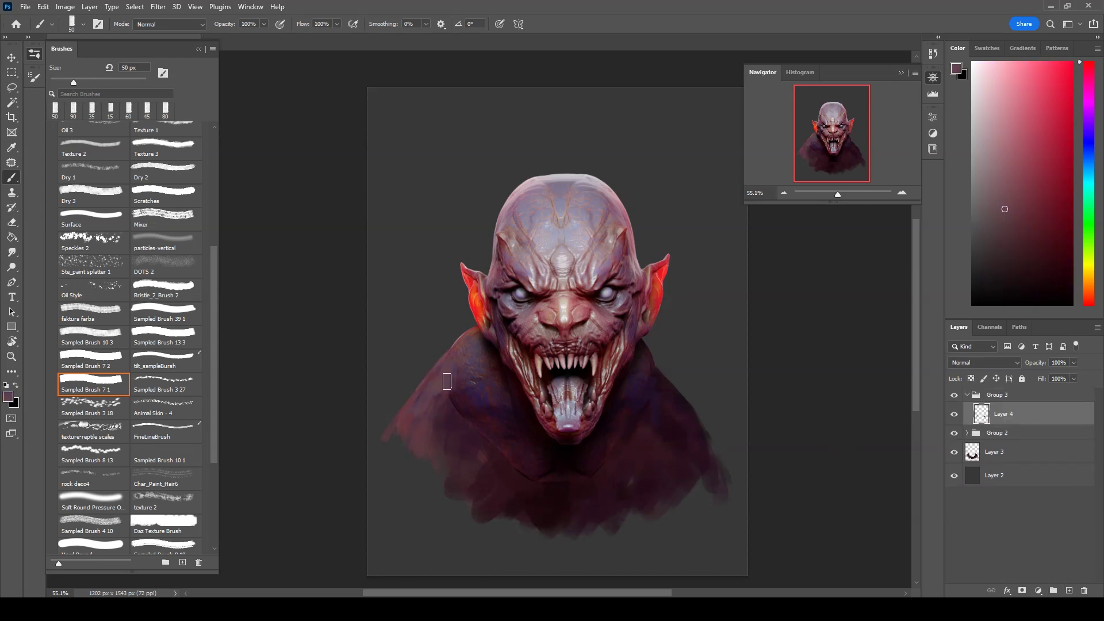
left_click(434, 406, "alt")
key("bracketright")
key("bracketright")
key("bracketright")
mouse_move(484, 453)
left_mouse_down()
mouse_move(542, 512)
mouse_move(454, 402)
left_mouse_up()
Paint reddish maroon strokes on the left shoulder with a 45 px brush.
left_click(543, 511, "alt")
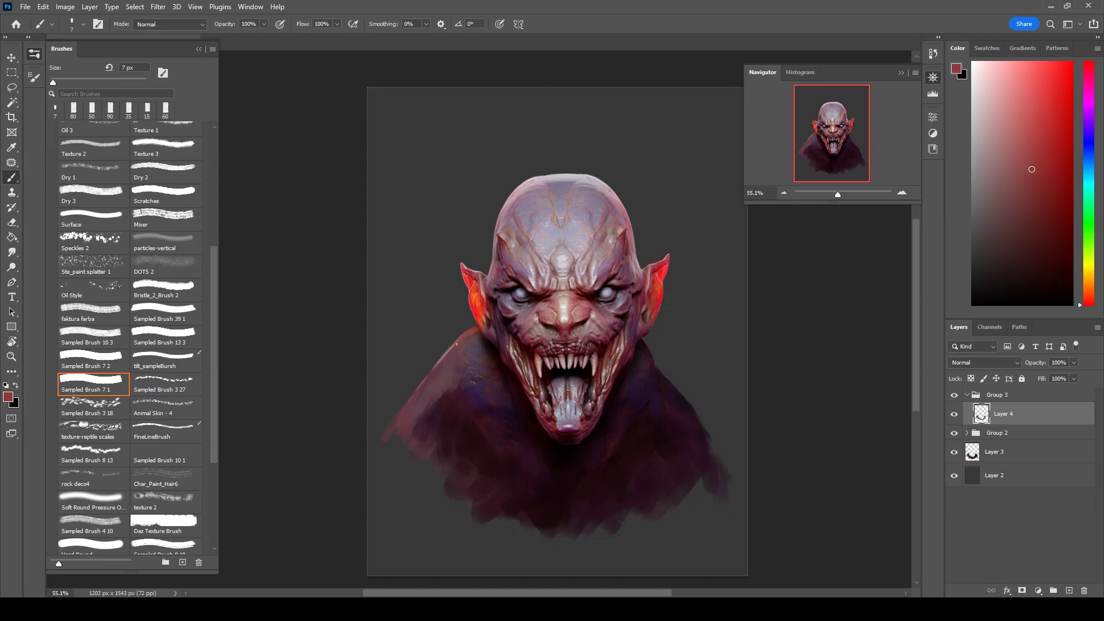
key("bracketright")
key("bracketright")
key("bracketright")
left_click(633, 387, "alt")
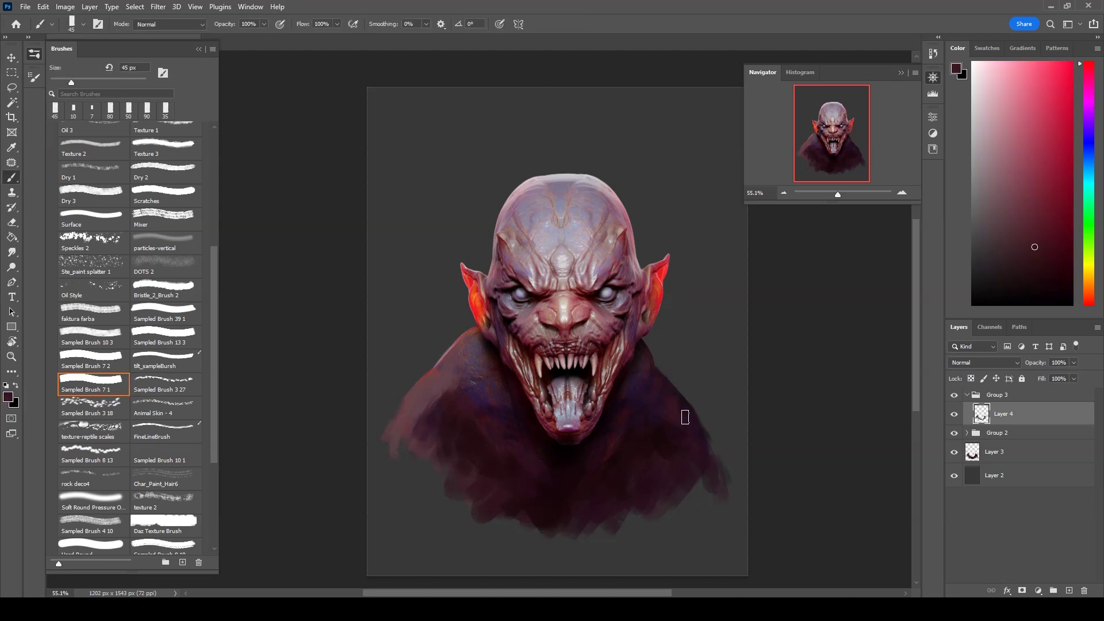
left_click(420, 394, "alt")
mouse_move(420, 395)
left_mouse_down()
mouse_move(443, 387)
mouse_move(414, 425)
left_mouse_up()
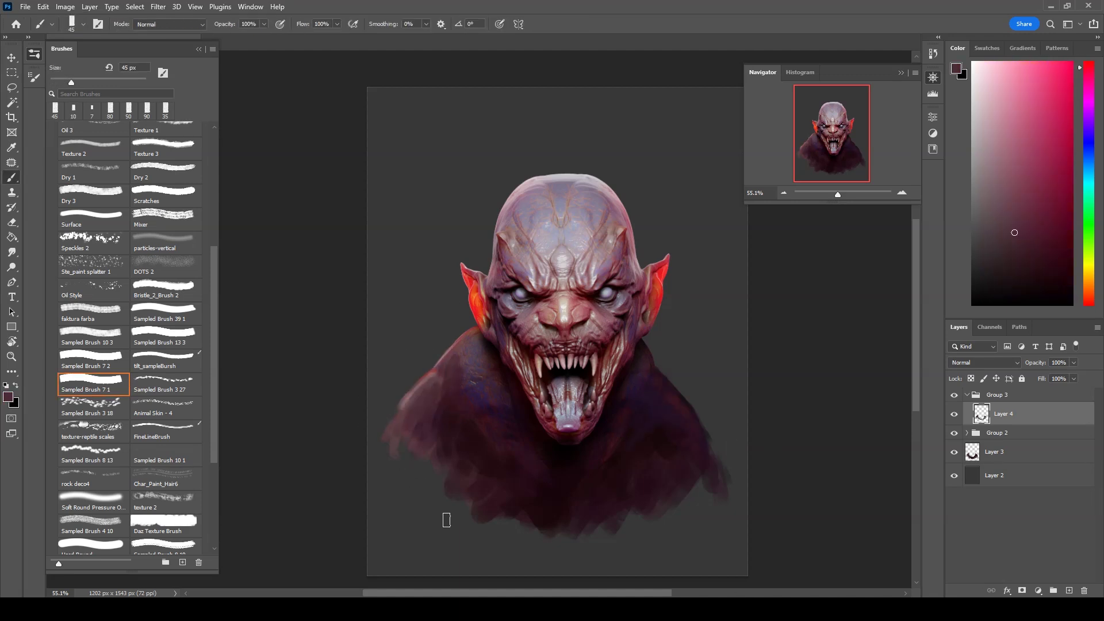
On a new layer, paint dark maroon across the bottom of the bust with a 100 px brush.
left_click(1069, 591)
left_click(624, 207, "alt")
key("bracketleft")
key("bracketleft")
key("bracketleft")
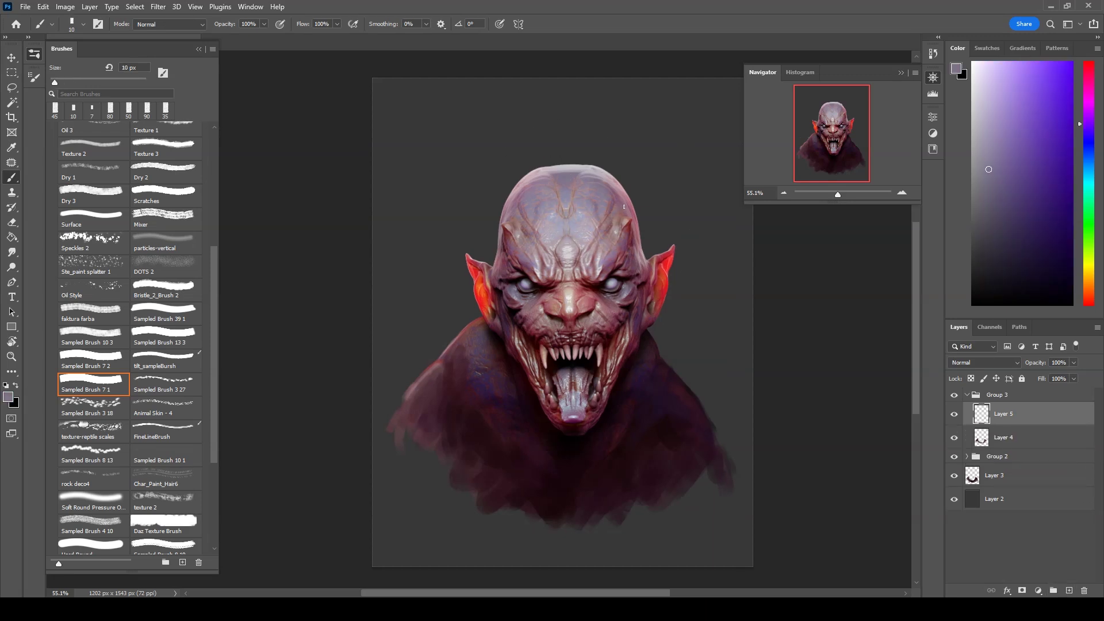
left_click(537, 503, "alt")
key("bracketright")
key("bracketright")
key("bracketright")
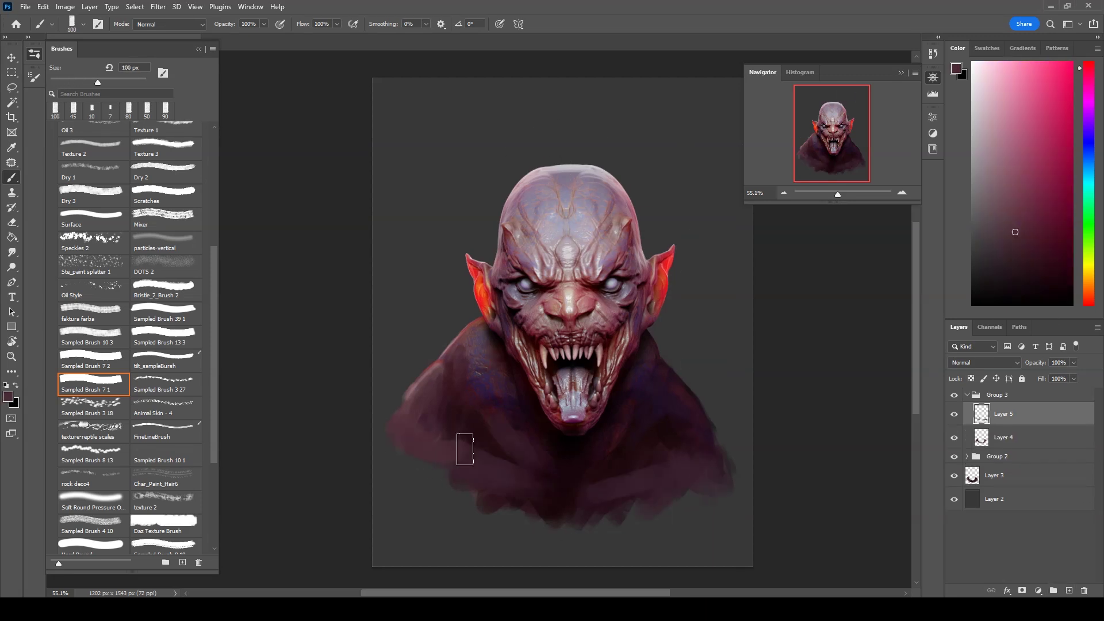
left_click(525, 493, "alt")
mouse_move(581, 498)
left_mouse_down()
mouse_move(501, 524)
mouse_move(598, 558)
left_mouse_up()
On a new hair layer, paint light grey-white hair strokes around the head with a 40 px brush.
left_click(503, 356, "alt")
key("ctrl+shift+alt+n")
key("bracketleft")
key("bracketleft")
key("bracketleft")
key("bracketright")
key("bracketright")
key("bracketright")
mouse_move(535, 121)
left_mouse_down()
mouse_move(486, 219)
mouse_move(535, 117)
mouse_move(632, 185)
mouse_move(520, 85)
left_mouse_up()
Add more white hair on top of the head, erasing stray strokes.
left_click_drag(497, 149, 526, 112)
key("e")
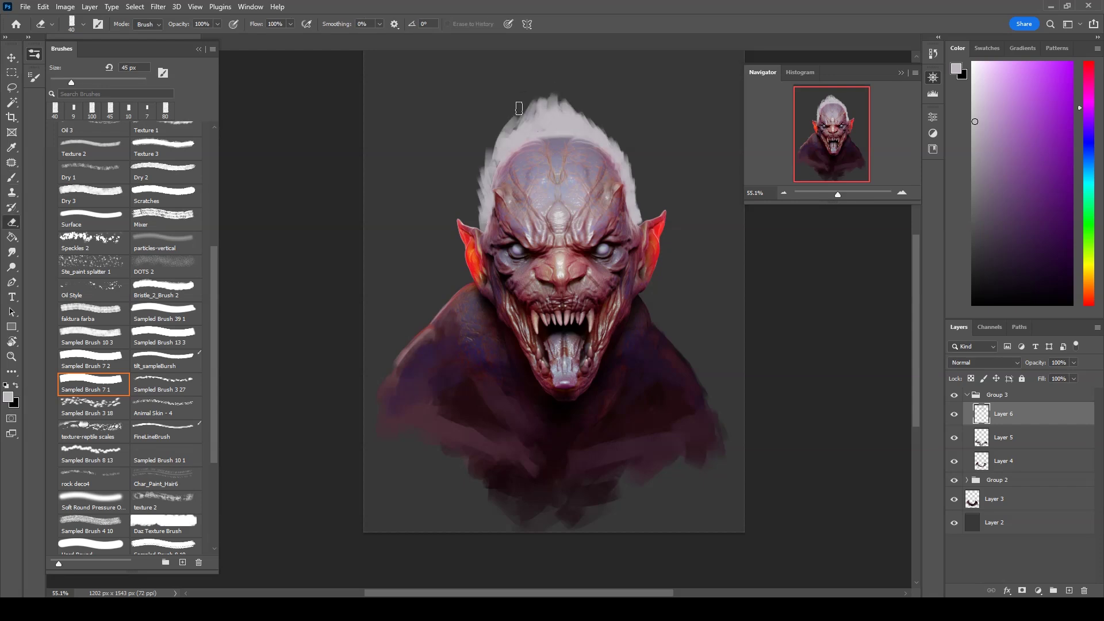
key("b")
left_click(626, 164, "alt")
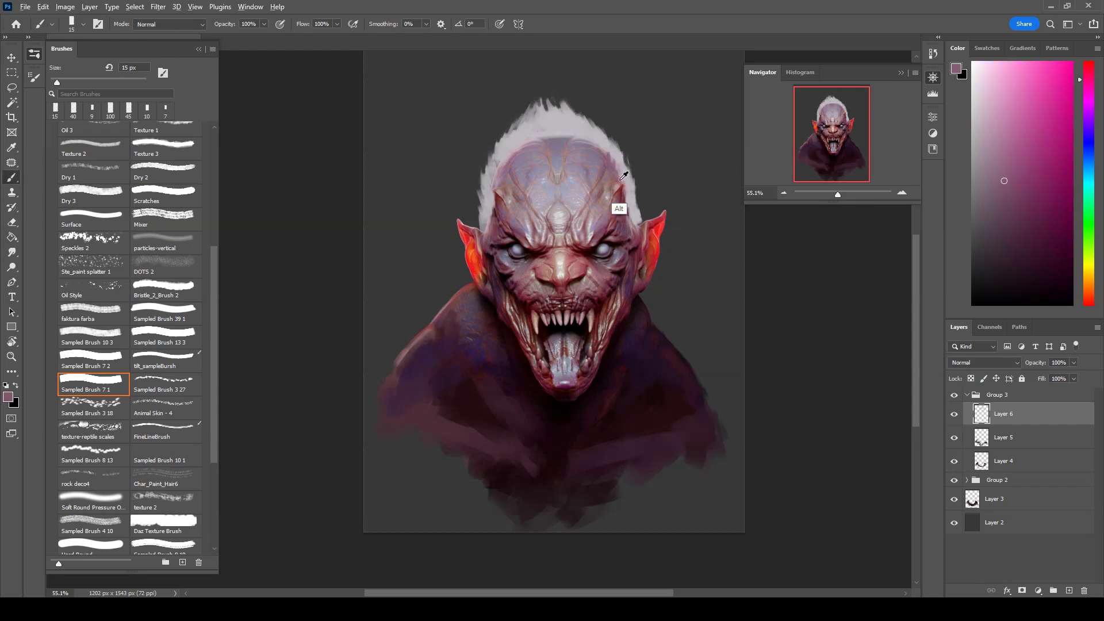
left_click(490, 210, "alt")
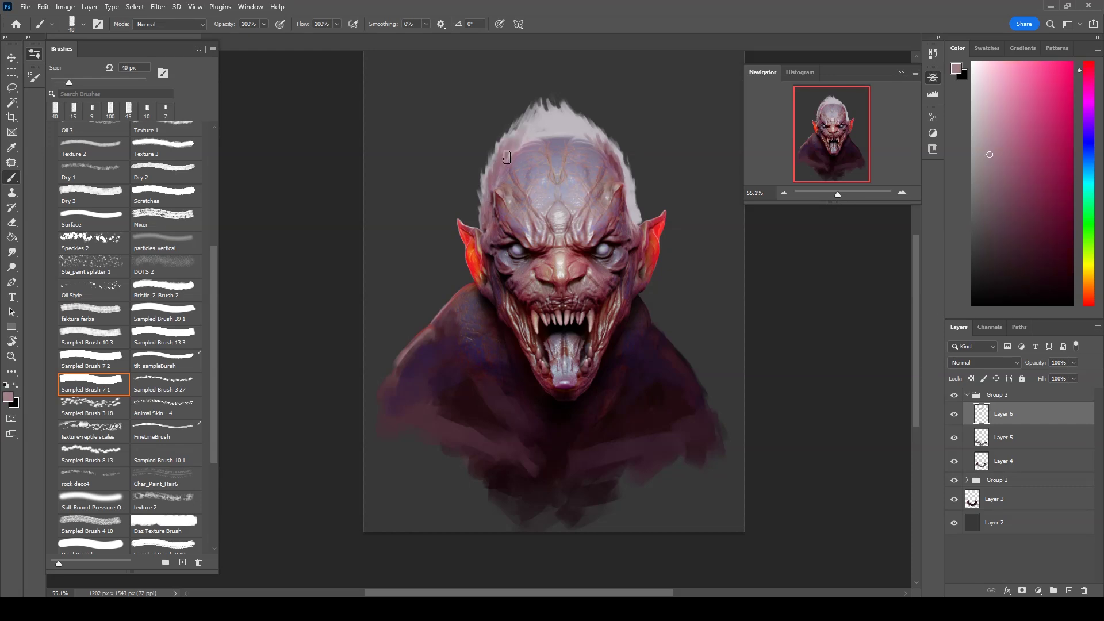
left_click(561, 128, "alt")
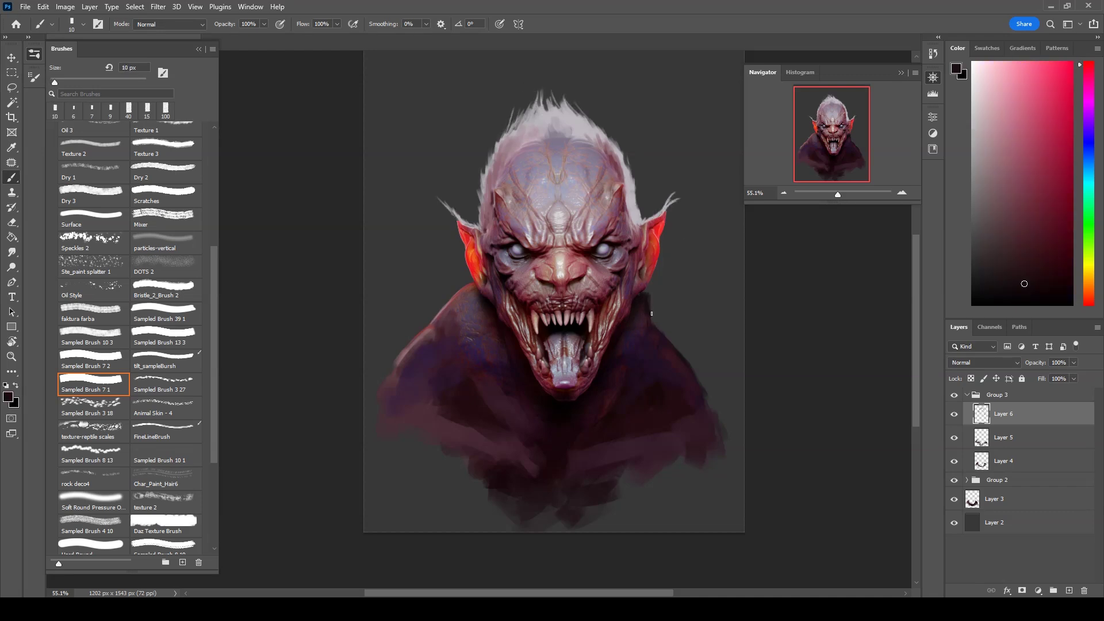
Lighten the left brow with a light grey using a 9 px brush.
left_click(464, 278, "alt")
key("bracketleft")
key("bracketleft")
key("bracketleft")
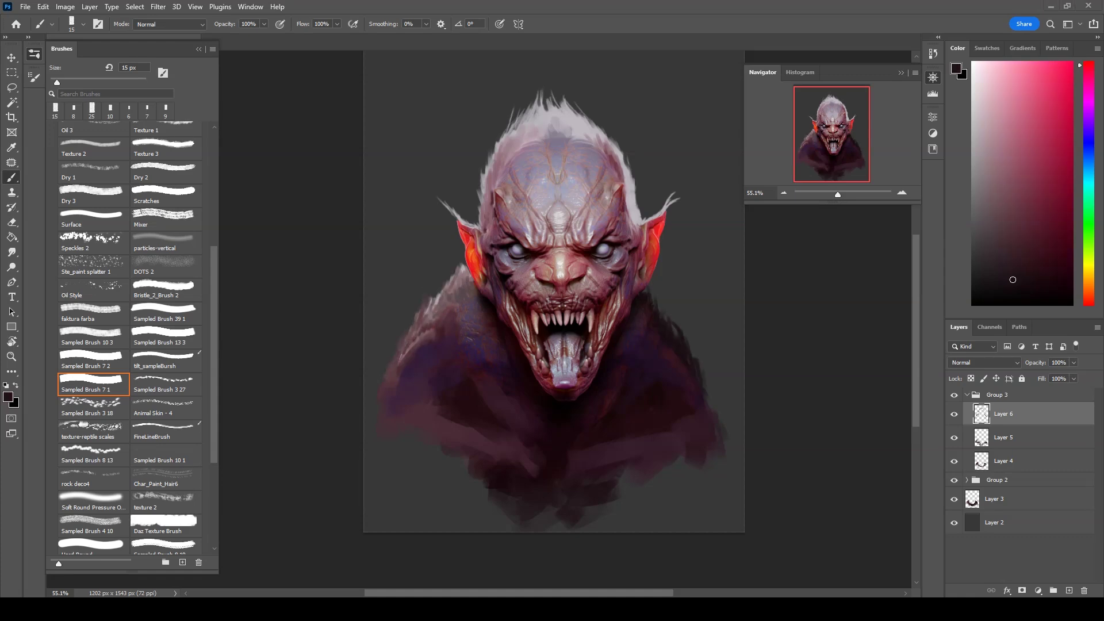
left_click(502, 297, "alt")
left_click(630, 318, "alt")
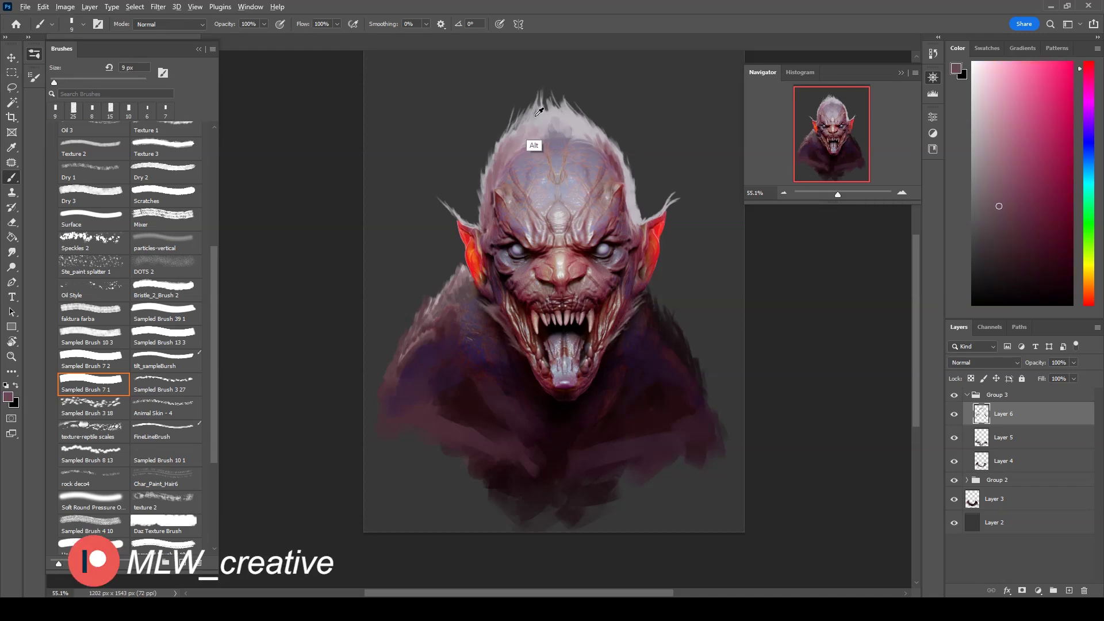
left_click(661, 230, "alt")
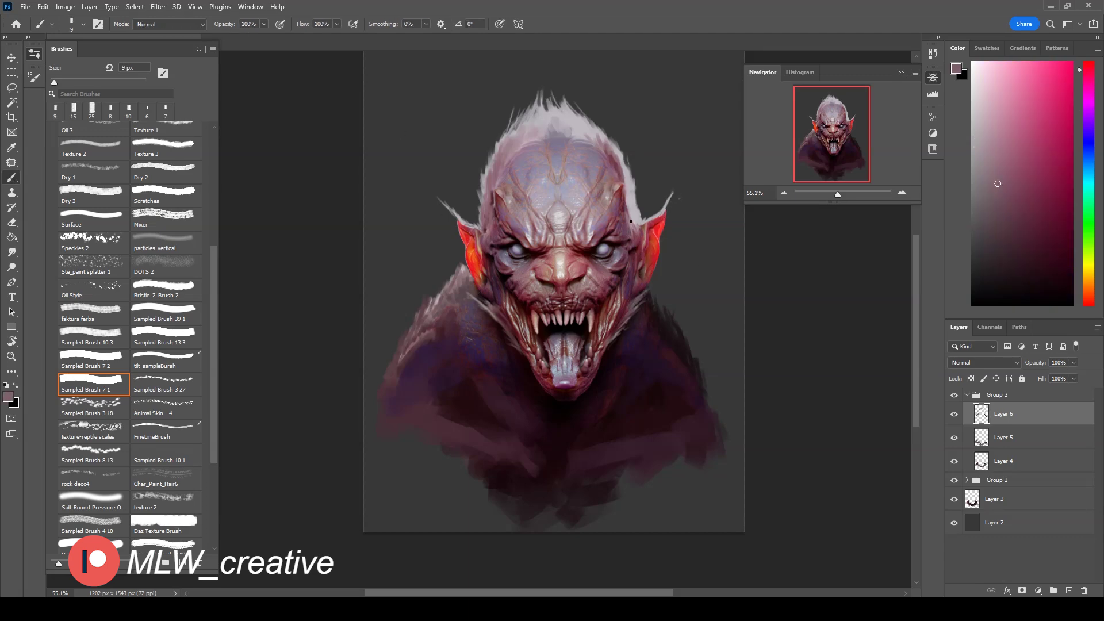
left_click(616, 230, "alt")
left_click_drag(510, 231, 489, 215)
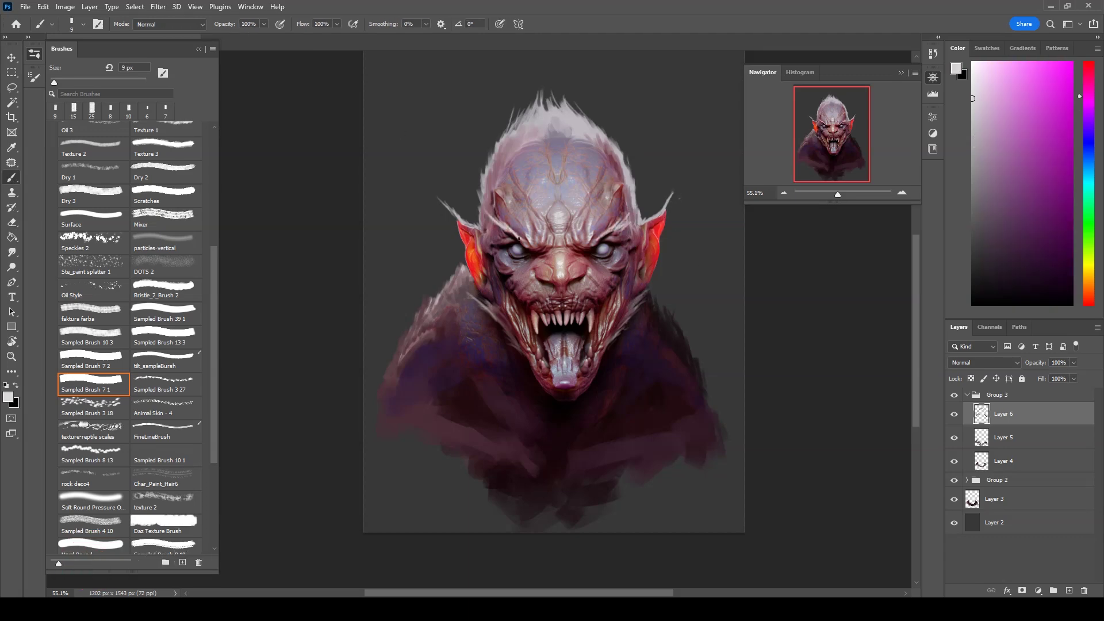
Lighten the left shoulder edge and add a thin light strand near the left ear.
left_click(561, 317, "alt")
left_click(570, 313, "alt")
left_click(522, 249, "alt")
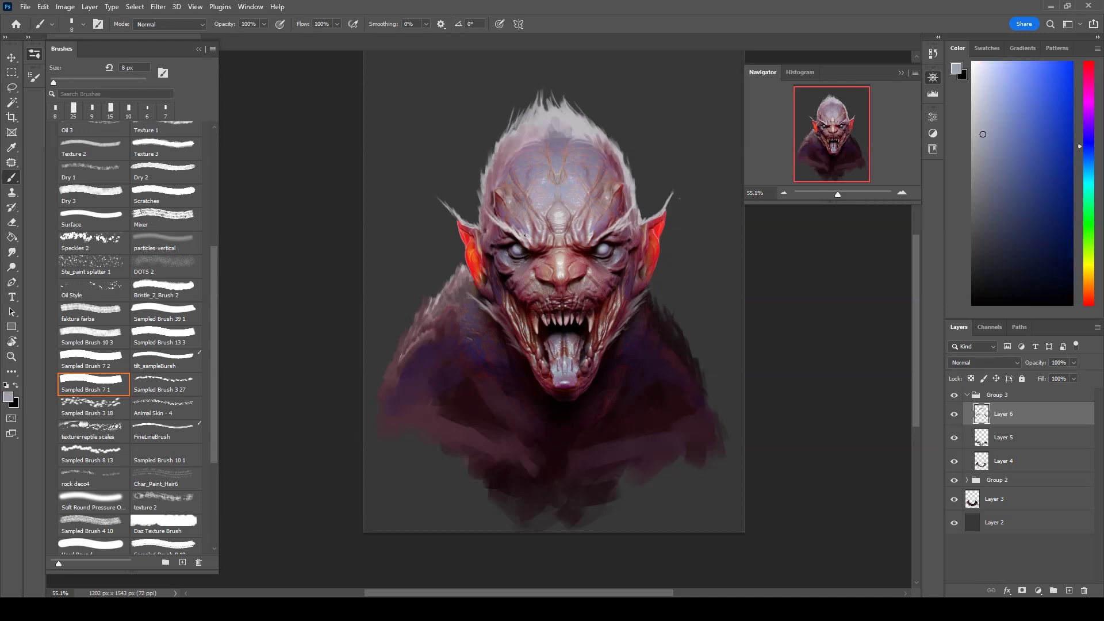
left_click(672, 331, "alt")
left_click(418, 320, "alt")
left_click_drag(422, 305, 393, 365)
left_click_drag(451, 269, 448, 282)
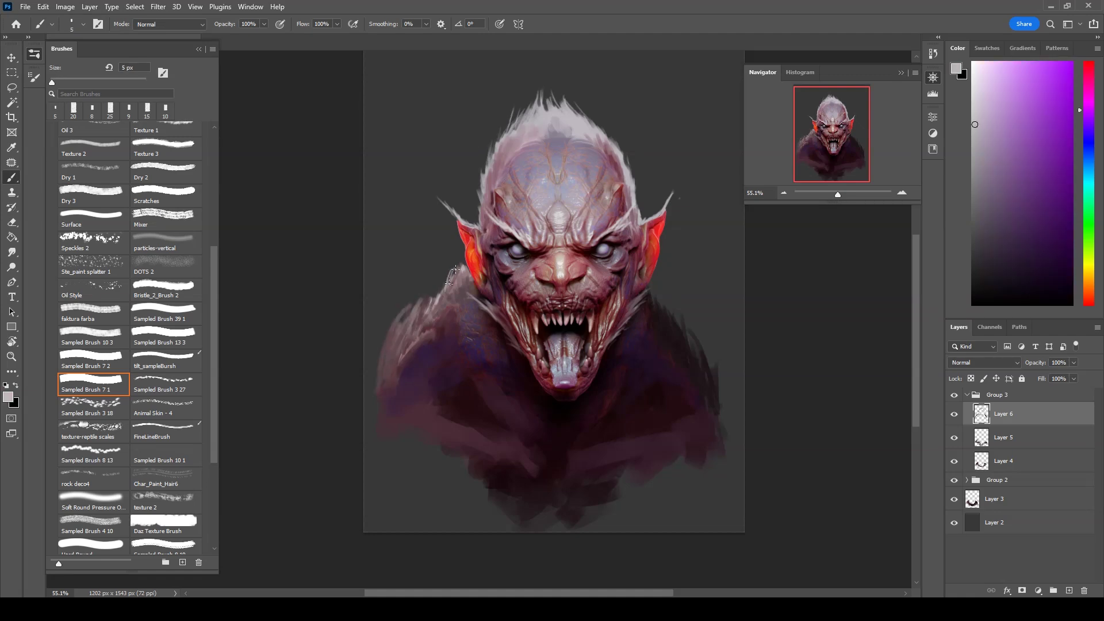
Zoom in and set up a 6 px brush with a dark grey colour.
left_click(635, 306, "alt")
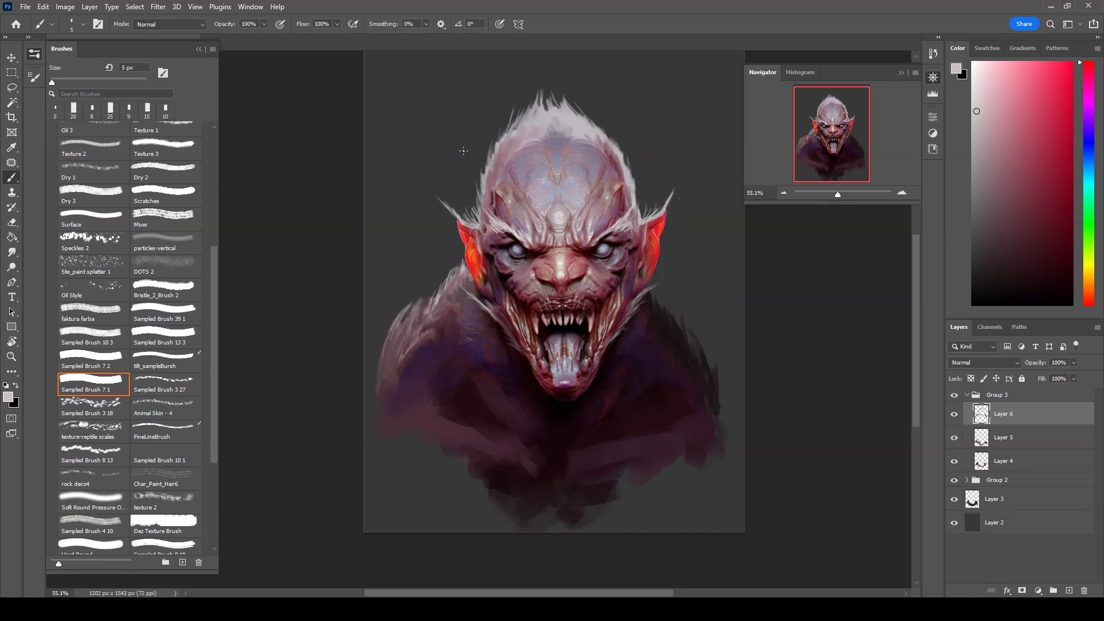
key("ctrl+plus")
key("bracketright")
key("bracketright")
left_click(699, 210, "alt")
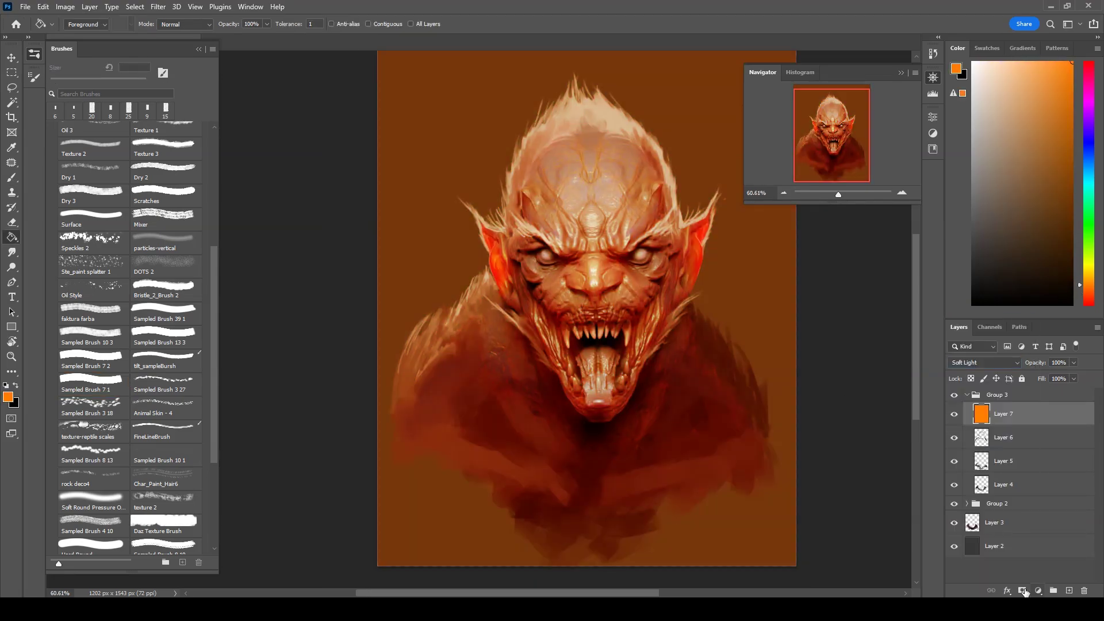
Hide the orange tint with a black layer mask and ready a 250 px white brush.
left_click(1022, 590, "alt")
key("b")
key("ctrl+d")
key("bracketright")
key("bracketright")
key("bracketright")
key("d")
key("x")
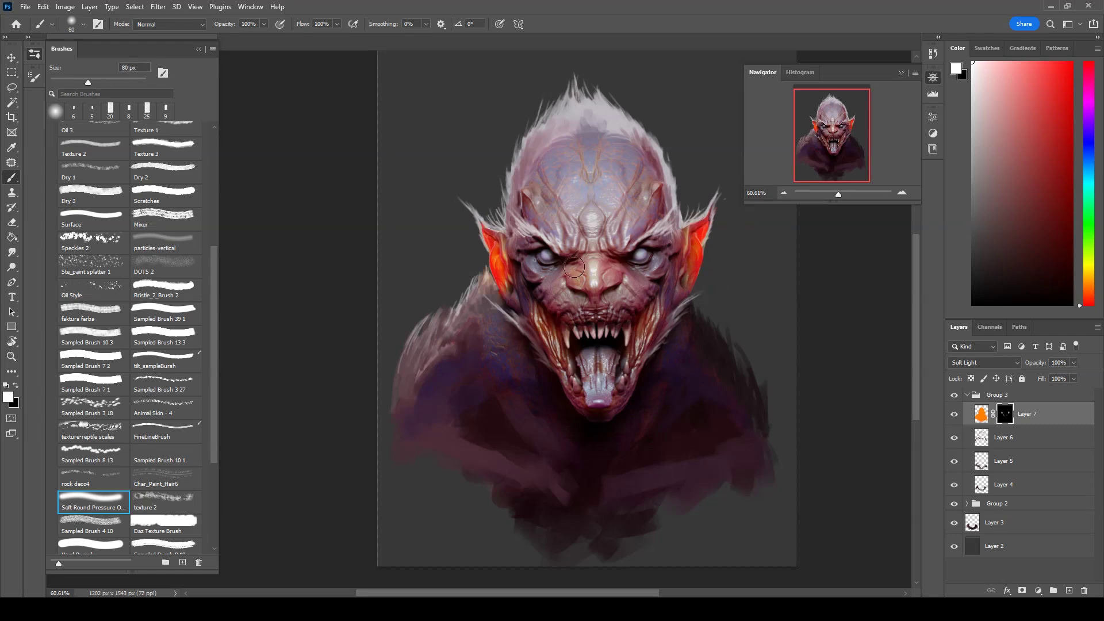
Shift Layer 7's orange soft-light glow to blue with Hue/Saturation at -110.
left_click(981, 413)
key("ctrl+u")
mouse_move(797, 308)
left_mouse_down()
mouse_move(733, 311)
mouse_move(798, 301)
mouse_move(757, 301)
left_mouse_up()
key("Return")
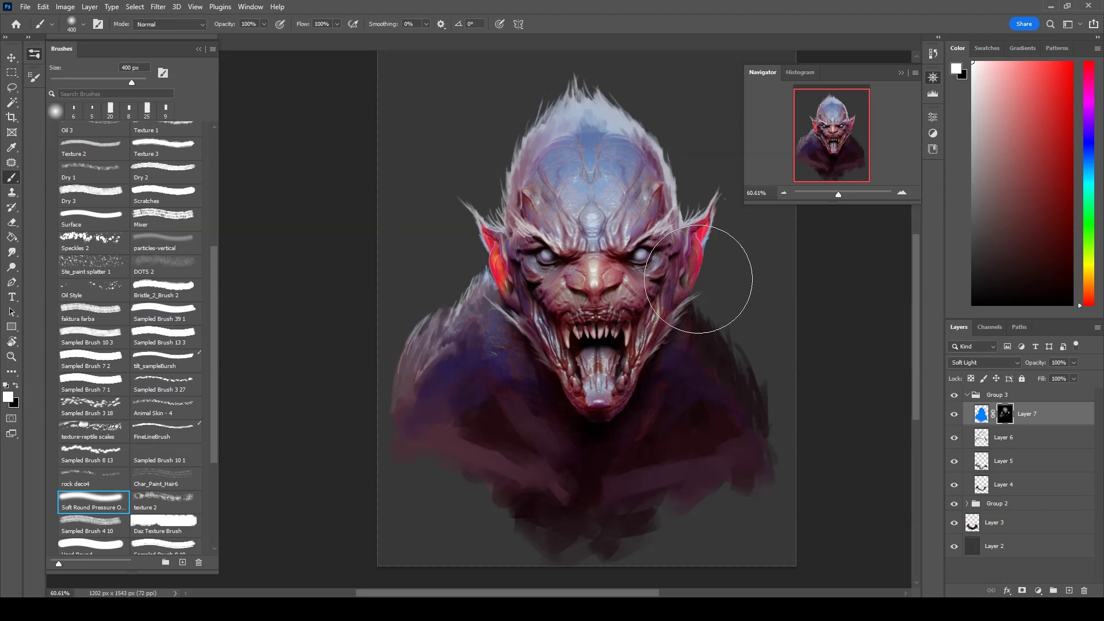
key("g")
scroll(452, 163, "down", 2, "alt")
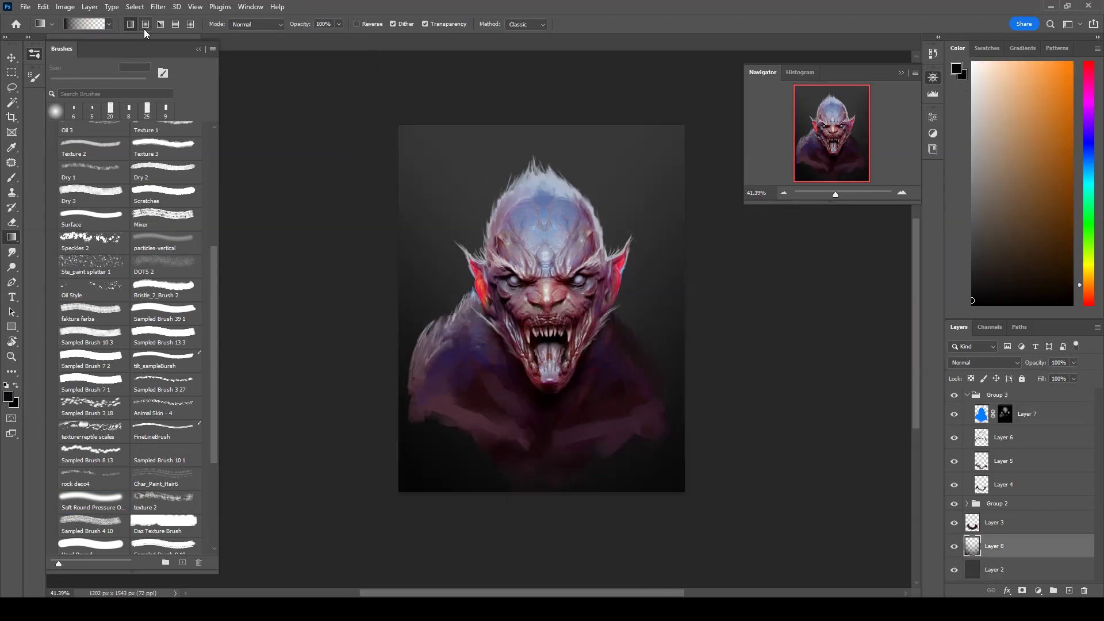
Add a pale blue radial gradient layer behind the head in Divide mode at 67% fill.
left_click(1053, 414)
key("ctrl+shift+alt+n")
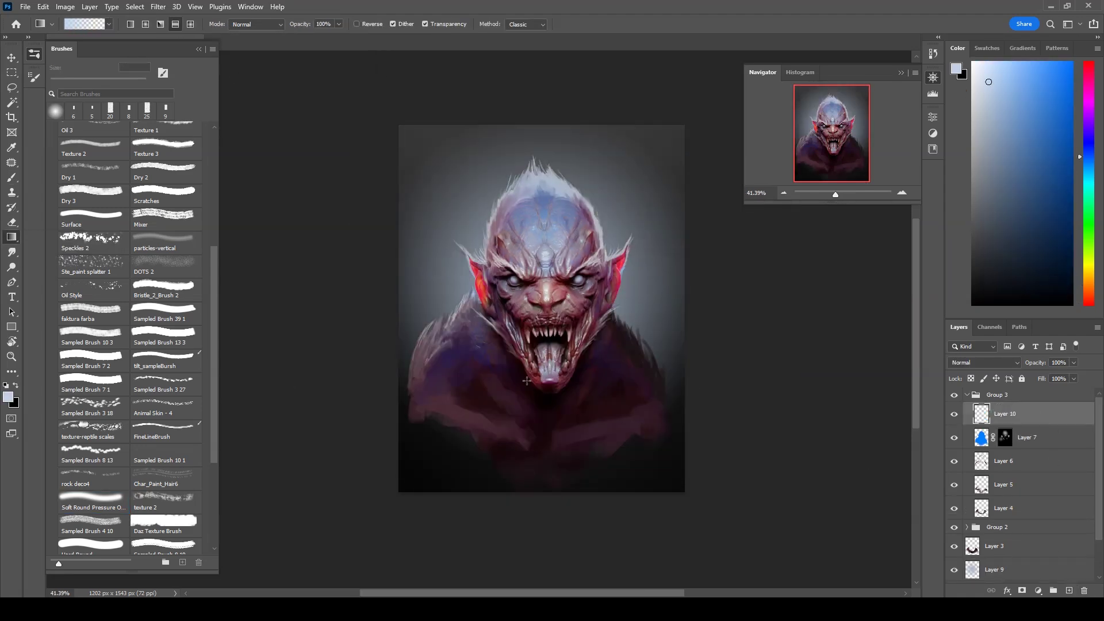
left_click_drag(547, 286, 513, 399)
left_click(984, 362)
left_click(978, 552)
left_click(1073, 362)
left_click_drag(1077, 391, 1064, 391)
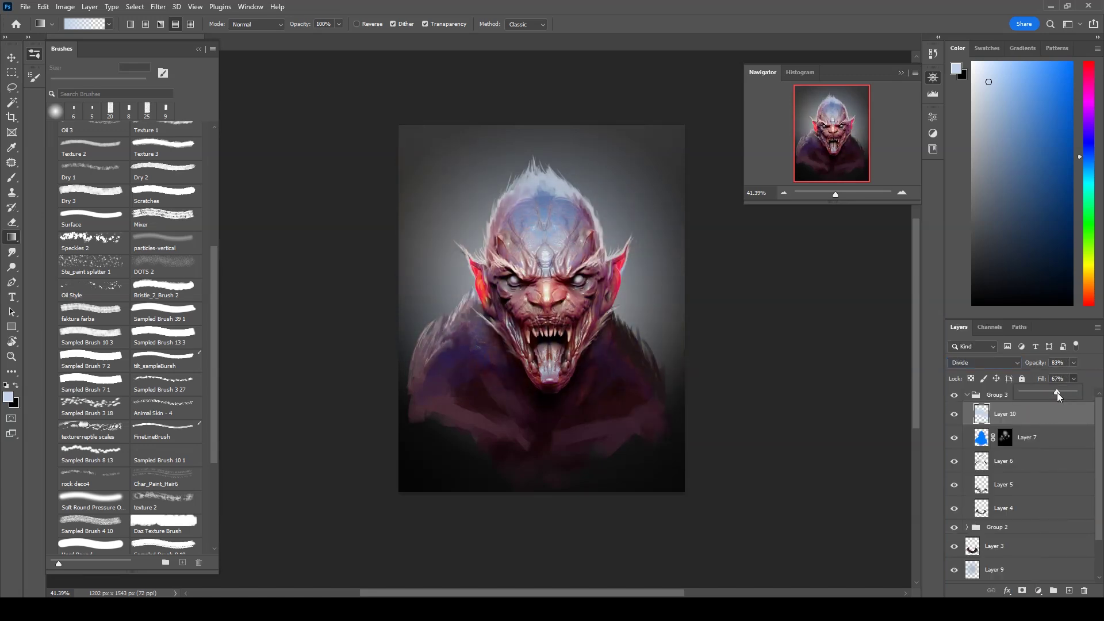
scroll(1058, 437, "up", 3, "alt")
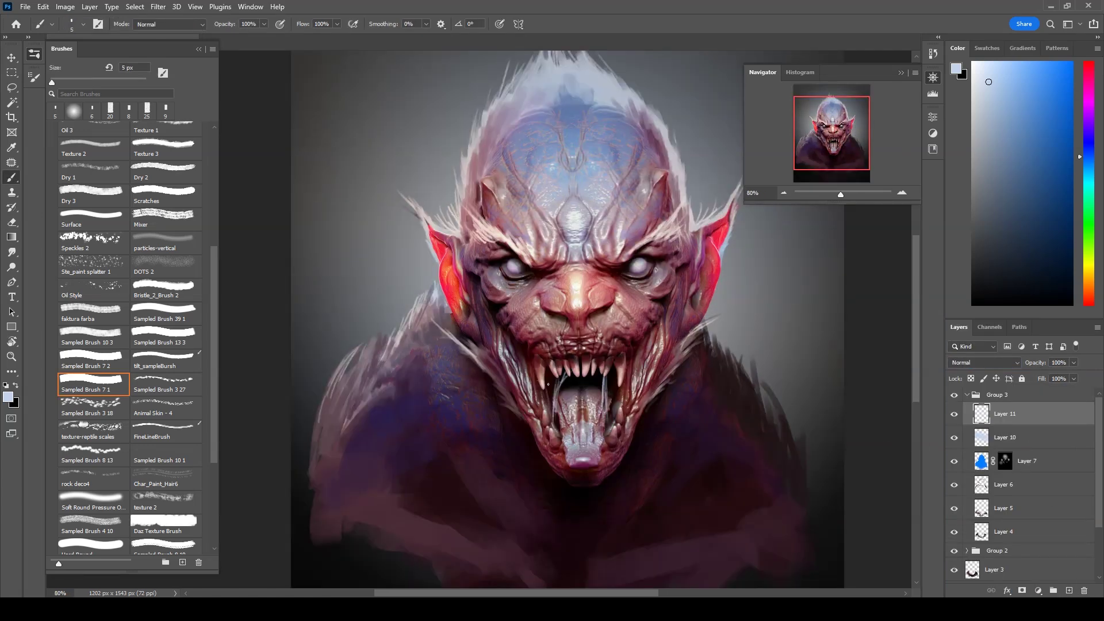
Touch up the new layer by switching between the eraser and brush.
key("e")
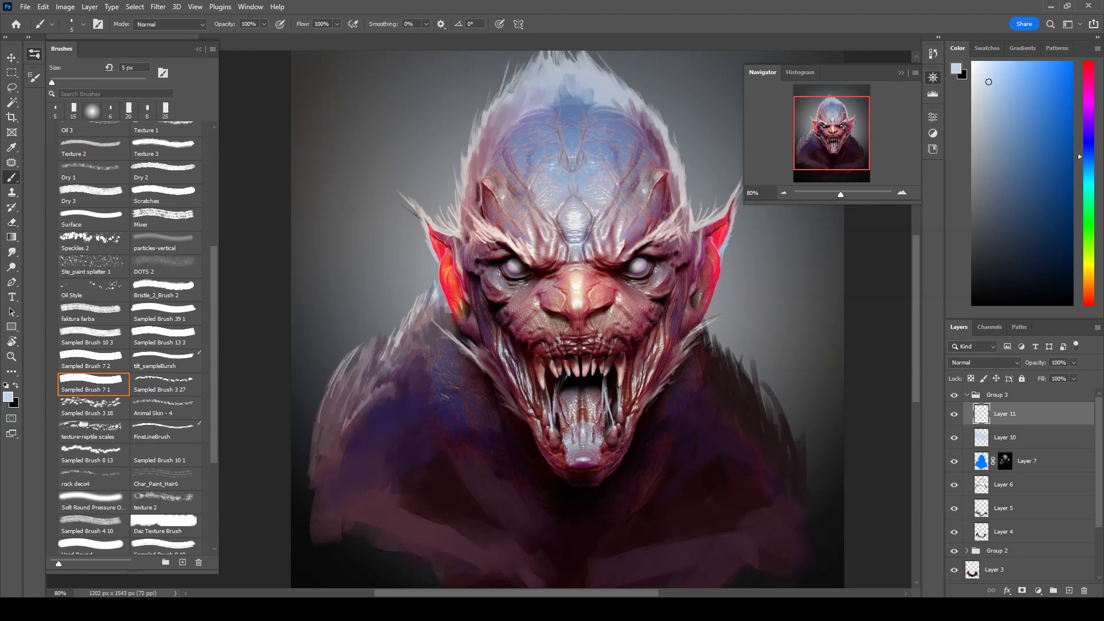
scroll(575, 460, "down", 2, "alt")
key("b")
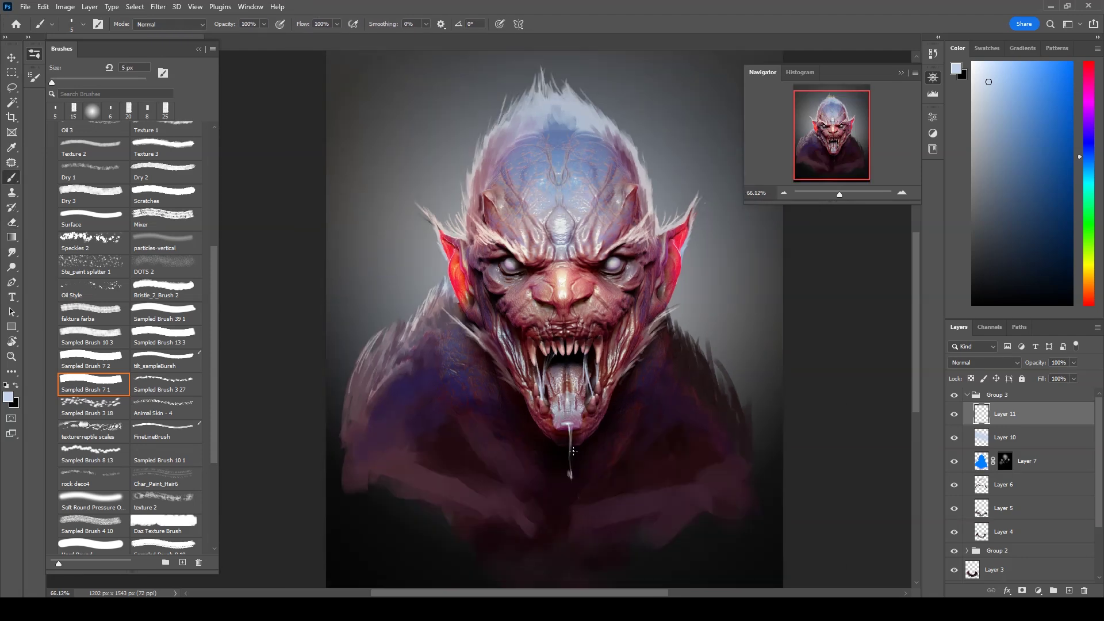
left_click(159, 7)
Blur the marble texture, blend it in Screen mode, and merge in a copy over the chest.
left_click(333, 198)
key("Return")
left_click(984, 362)
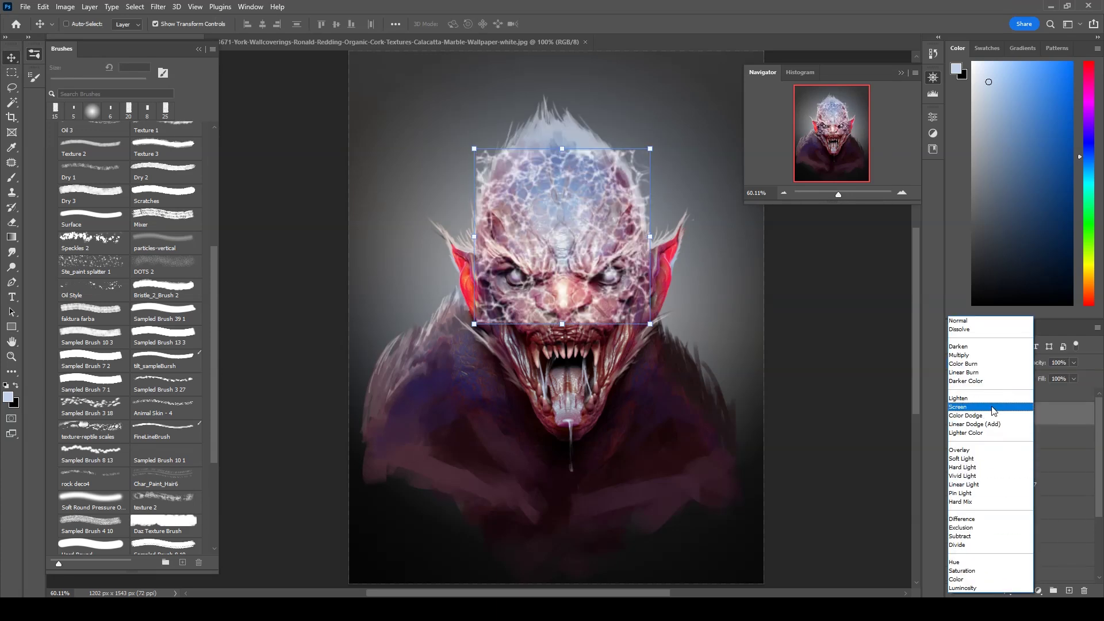
left_click(994, 407)
left_click_drag(562, 236, 547, 391, "alt")
key("ctrl+e")
left_click(984, 362)
left_click(957, 406)
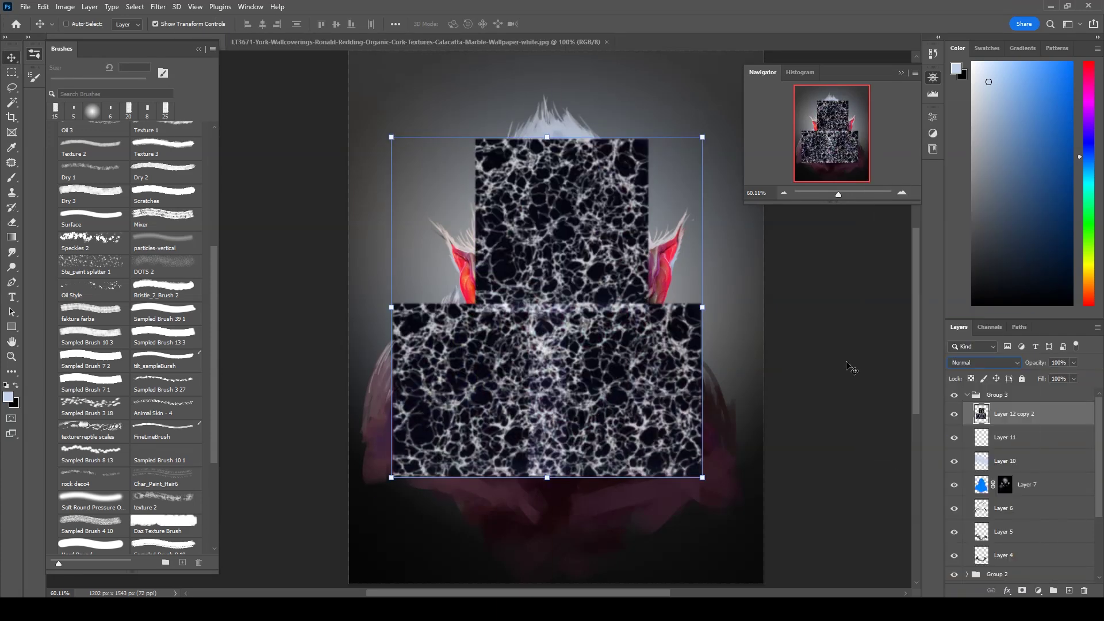
left_click(985, 362)
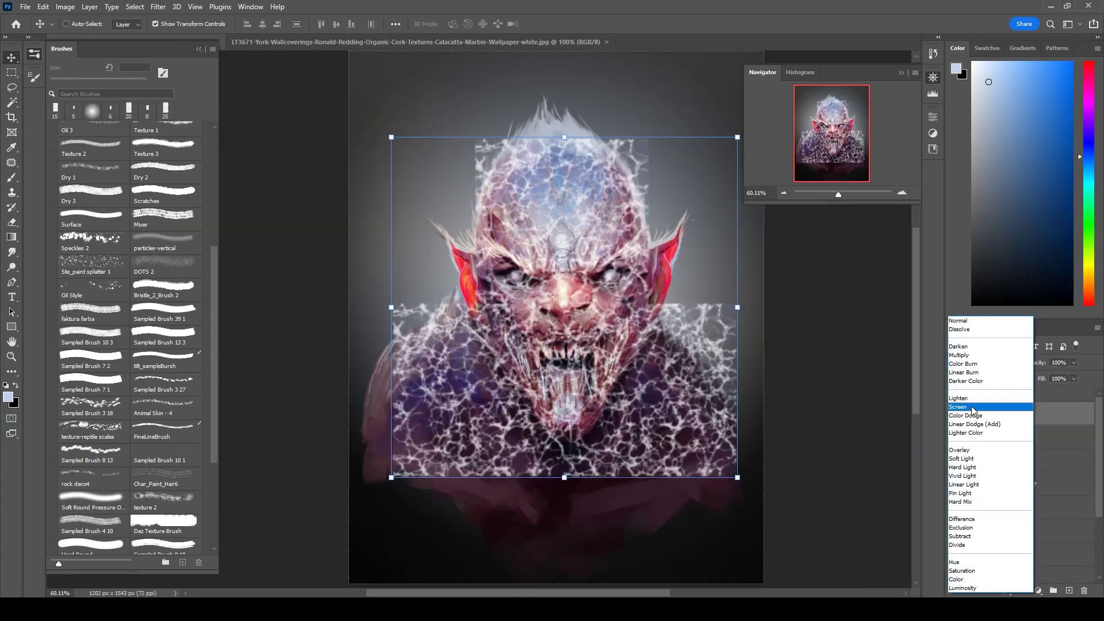
left_click(726, 357)
Mask the marble texture in black and reveal it on the scalp with a Soft Round brush.
left_click(984, 362)
key("Escape")
left_click(1022, 591, "alt")
key("b")
left_click(90, 382)
left_click(90, 500)
left_click_drag(592, 138, 517, 225)
key("x")
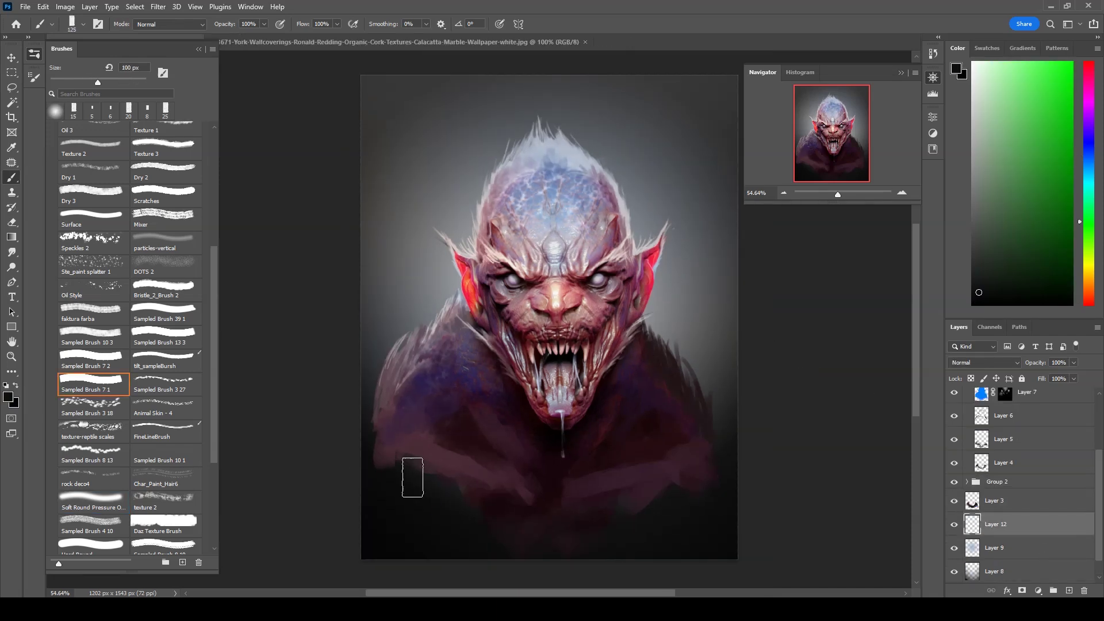
Paint grey and warm beige strokes into the background around the head with a 300 px brush.
key("bracketright")
key("bracketright")
key("bracketright")
mouse_move(412, 477)
left_mouse_down()
mouse_move(643, 189)
mouse_move(362, 370)
left_mouse_up()
mouse_move(661, 172)
left_mouse_down()
mouse_move(694, 192)
mouse_move(680, 322)
mouse_move(718, 403)
left_mouse_up()
left_click(694, 192, "alt")
key("bracketright")
key("bracketright")
key("bracketright")
left_click_drag(414, 241, 382, 296)
Paint sampled colours into the background with textured brushes around the shoulders and head.
key("bracketleft")
key("bracketleft")
key("bracketleft")
left_click(619, 220, "alt")
mouse_move(619, 221)
left_mouse_down()
mouse_move(483, 197)
mouse_move(505, 86)
mouse_move(697, 390)
mouse_move(713, 437)
left_mouse_up()
left_click(483, 198, "alt")
key("comma")
key("comma")
key("comma")
mouse_move(669, 262)
left_mouse_down("alt")
mouse_move(419, 89)
mouse_move(380, 239)
left_mouse_up("alt")
key("comma")
left_click(578, 103, "alt")
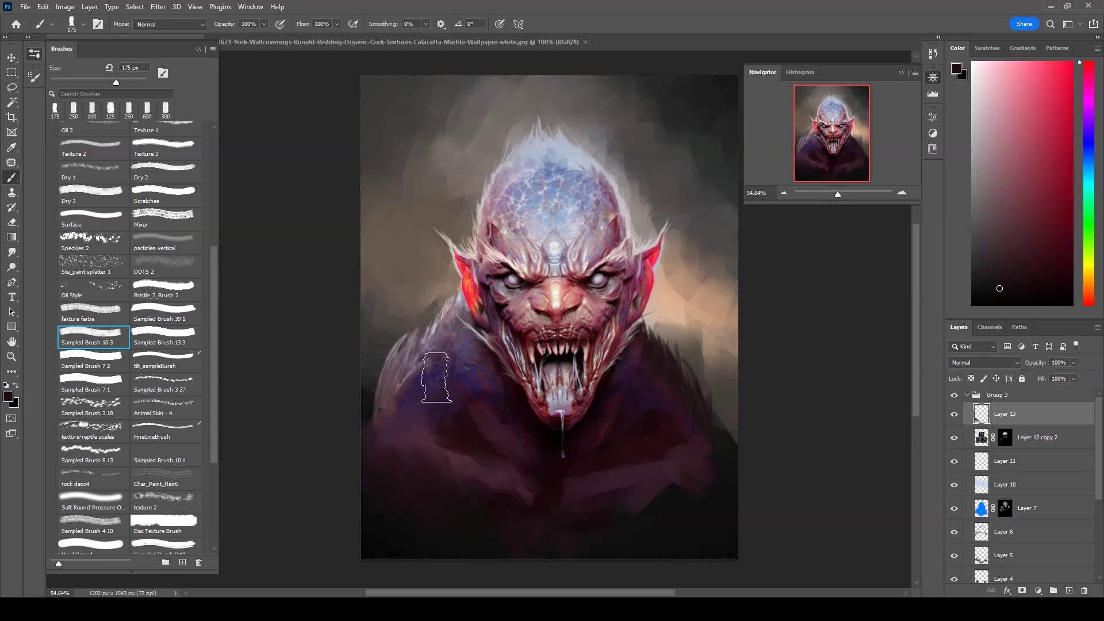
Lower the fill of the background paint layer.
scroll(1023, 489, "down", 3)
left_click(1012, 525)
left_click(1073, 378)
left_click_drag(1078, 392, 1064, 394)
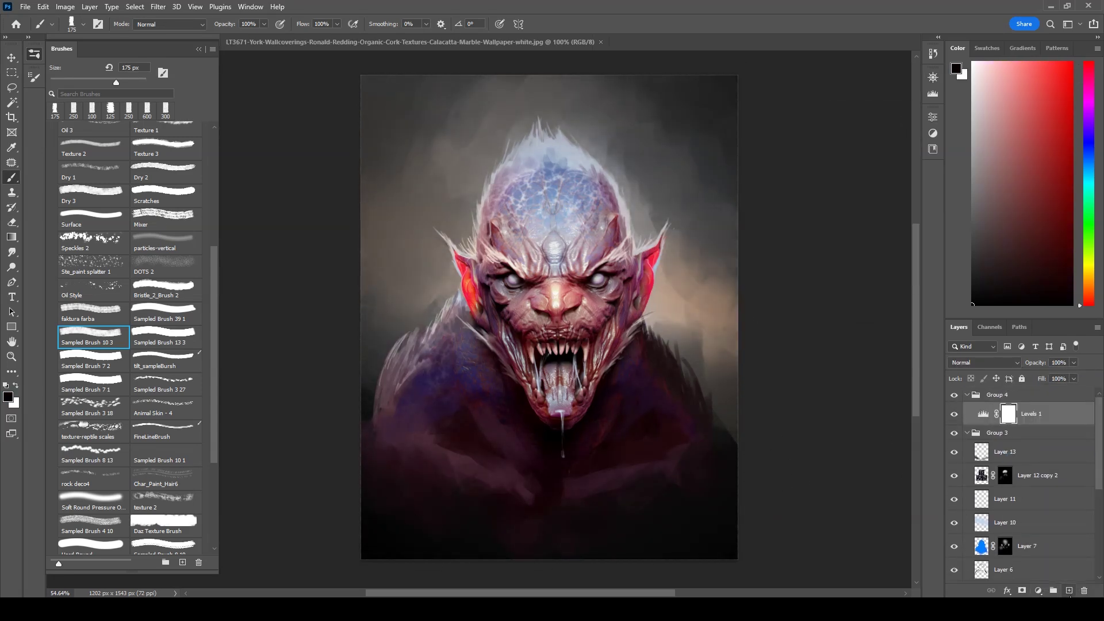
Add a Brightness/Contrast adjustment and a Vibrance adjustment raised to +7.
left_click(1037, 591)
left_click(1052, 428)
left_click(1038, 590)
left_click(1052, 474)
left_click_drag(835, 161, 835, 190)
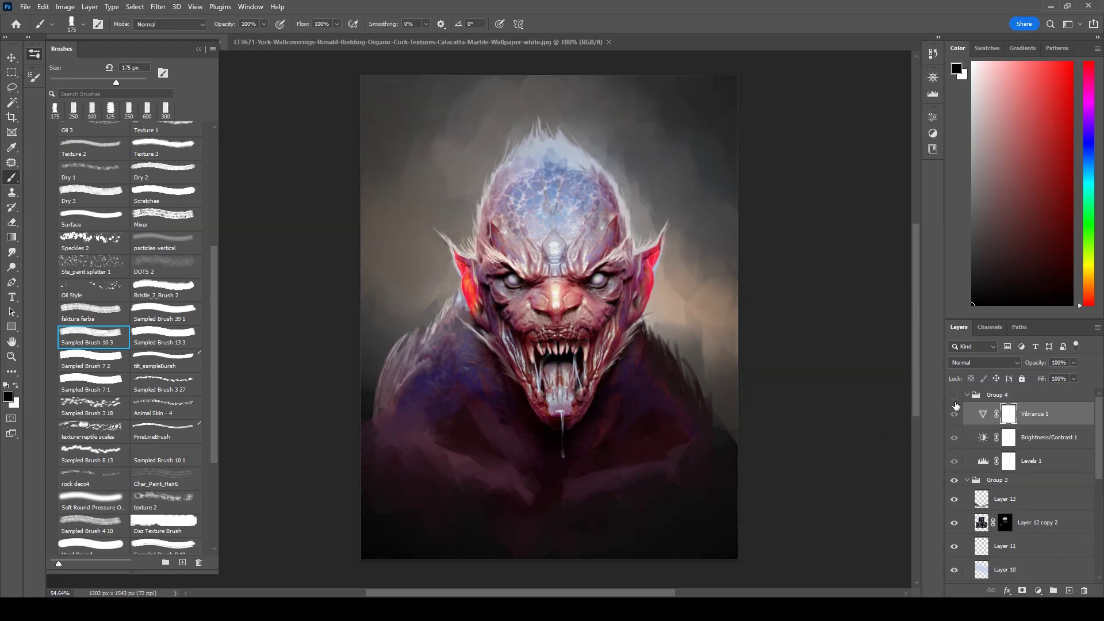
Add a new paint layer, compare with the grading group hidden, and set the warm glow layer to Overlay.
key("ctrl+shift+alt+n")
key("bracketleft")
key("bracketleft")
key("bracketleft")
left_click(372, 403, "alt")
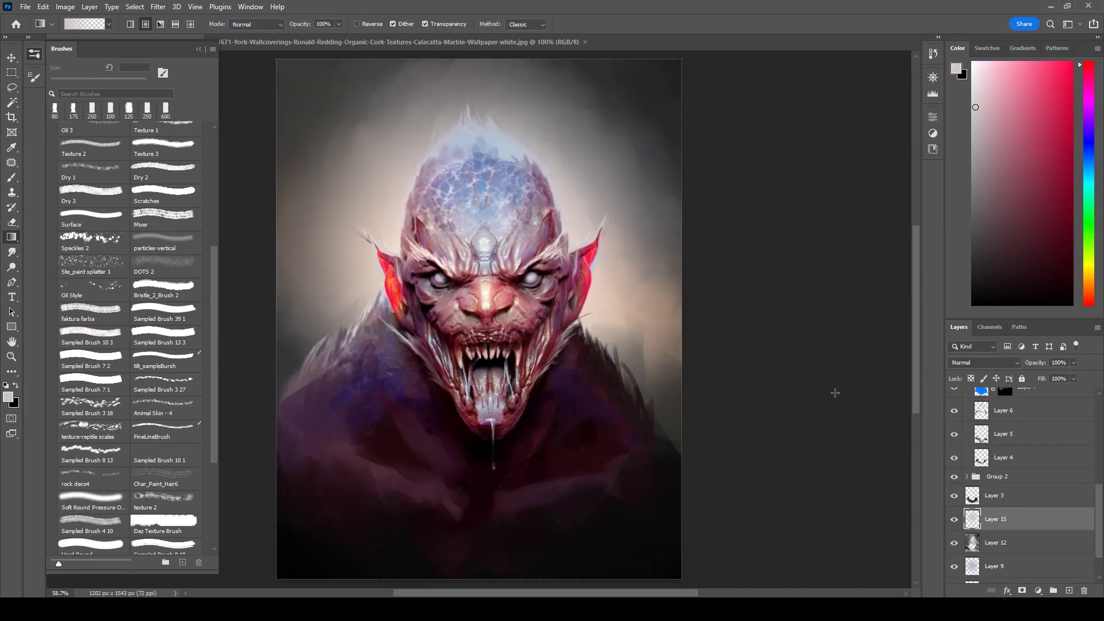
left_click(985, 362)
left_click(1013, 451)
key("m")
scroll(1101, 502, "up", 1)
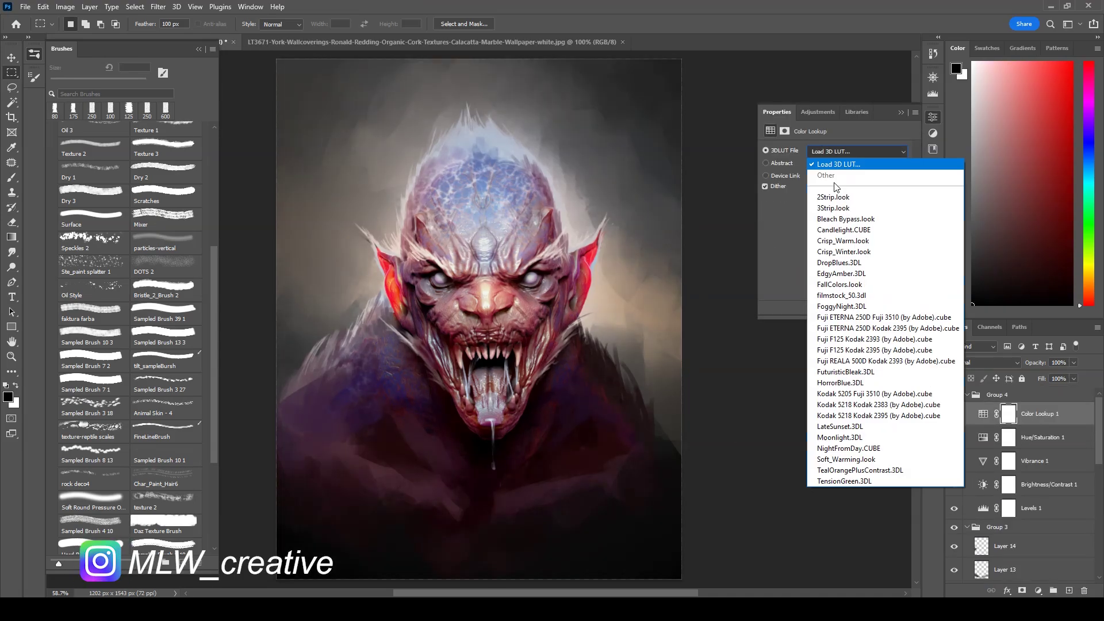
Add a Color Lookup with the Kodak 5218/2395 look, set to Color blending at 43% opacity.
left_click(834, 179)
key("Down")
key("Down")
key("Down")
key("Down")
key("Down")
key("Down")
key("Down")
left_click(857, 151)
left_click(821, 262)
left_click(956, 319)
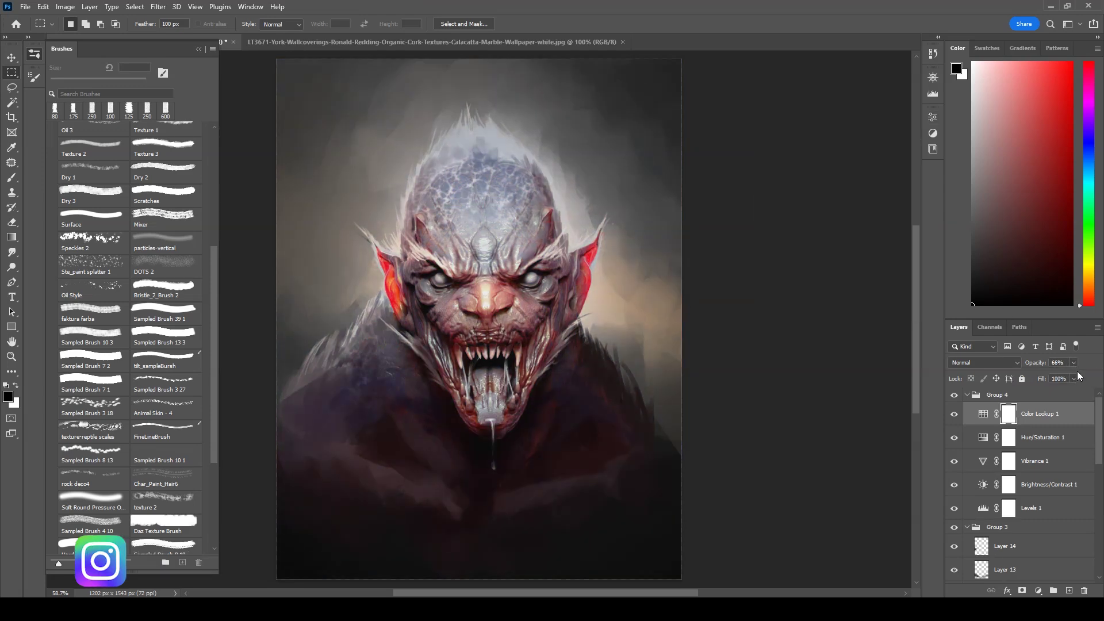
left_click(984, 362)
left_click(966, 571)
left_click_drag(1073, 362, 1061, 375)
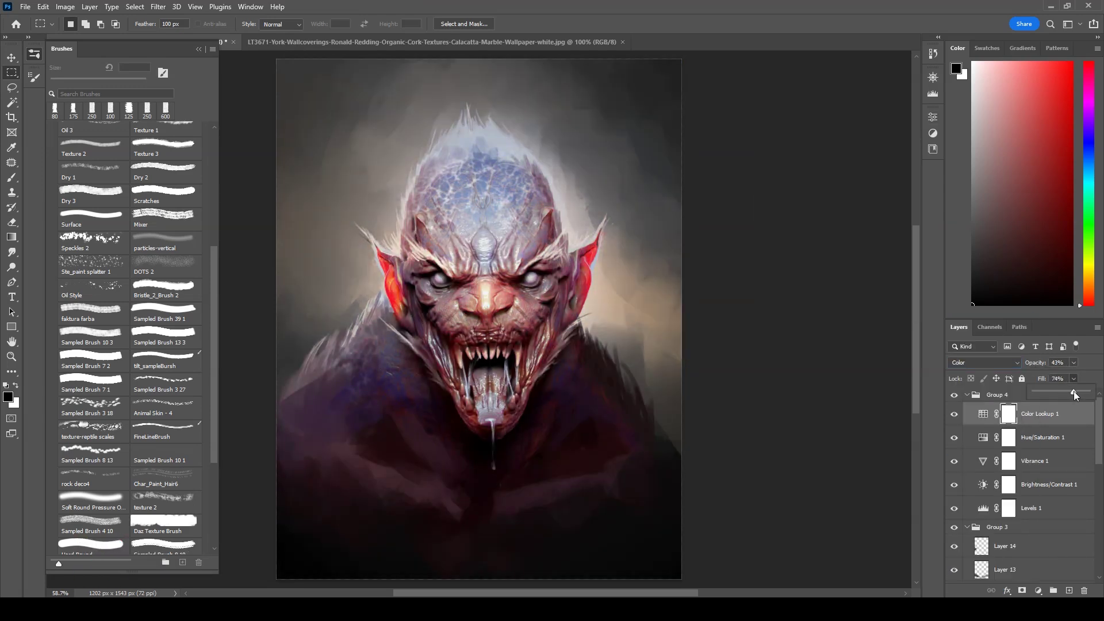
Paint on Layer 14 with a sampled pinkish grey and a fine textured brush.
key("ctrl+0")
key("b")
left_click(1005, 545)
left_click(328, 383, "alt")
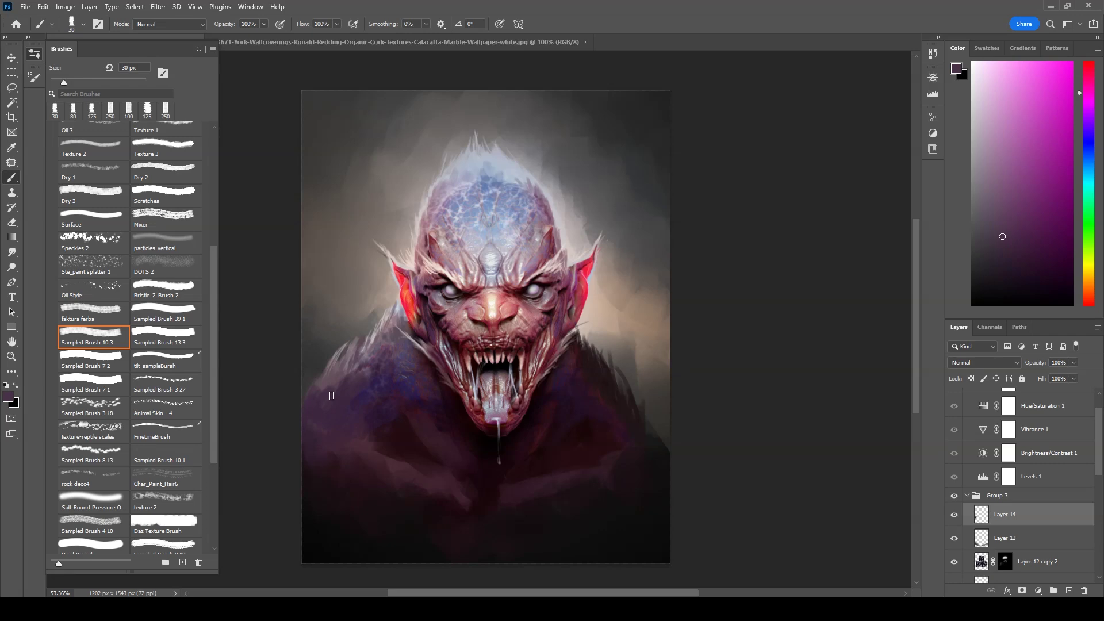
left_click(92, 381)
left_click(369, 333, "alt")
scroll(1030, 420, "up", 2)
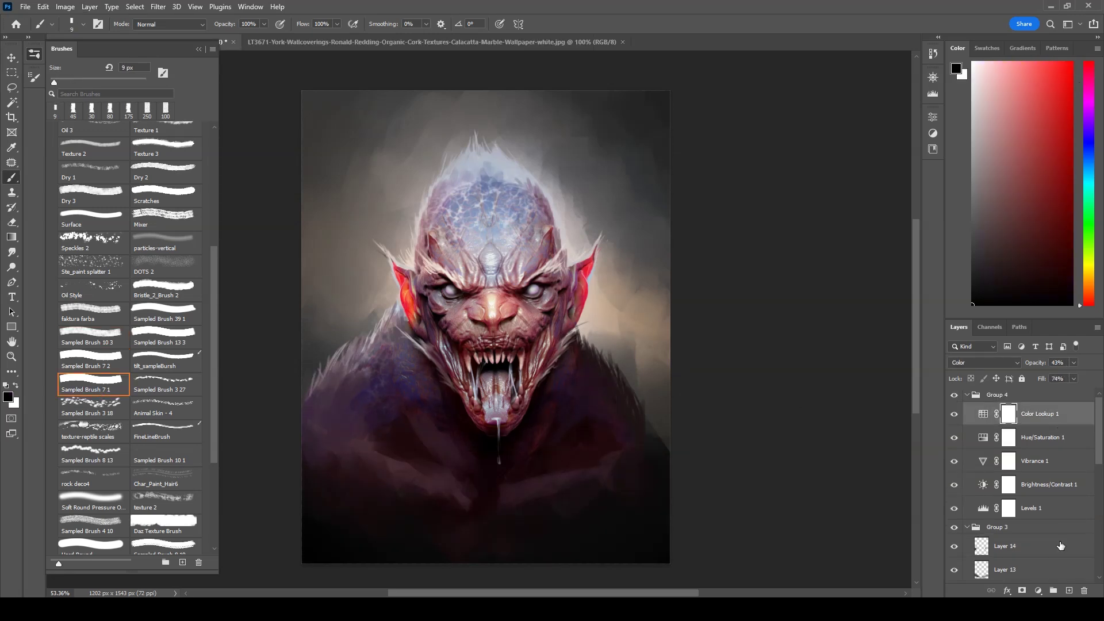
Select all layers, duplicate them, and group the copies for merging.
key("ctrl+alt+a")
key("ctrl+j")
key("ctrl+g")
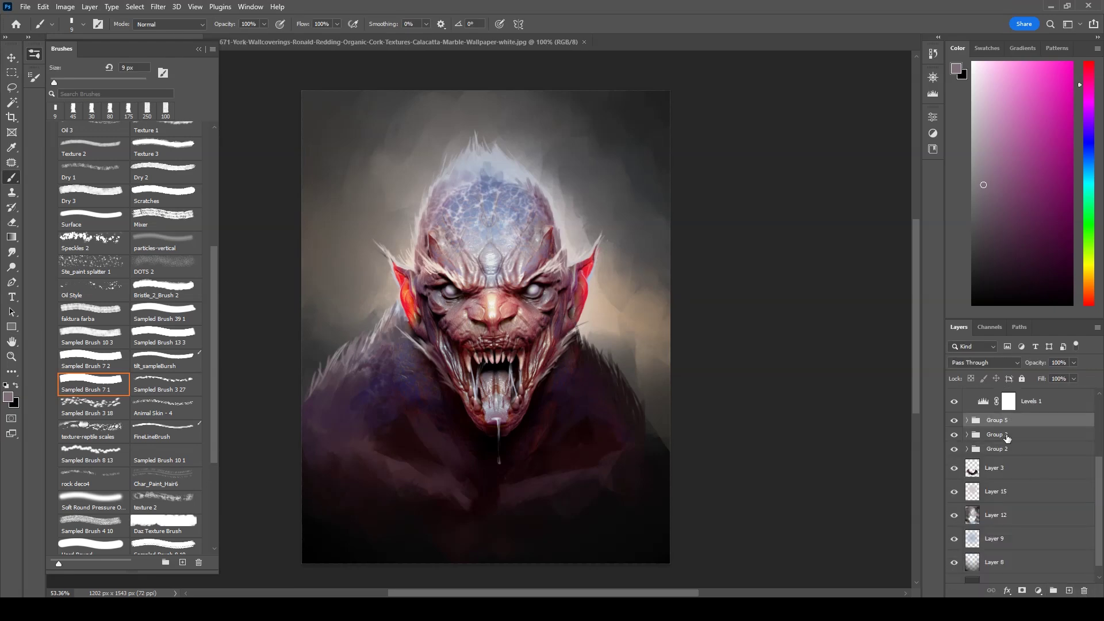
Merge the copied layers into one and apply Smart Sharpen to it.
key("ctrl+e")
left_click(158, 7)
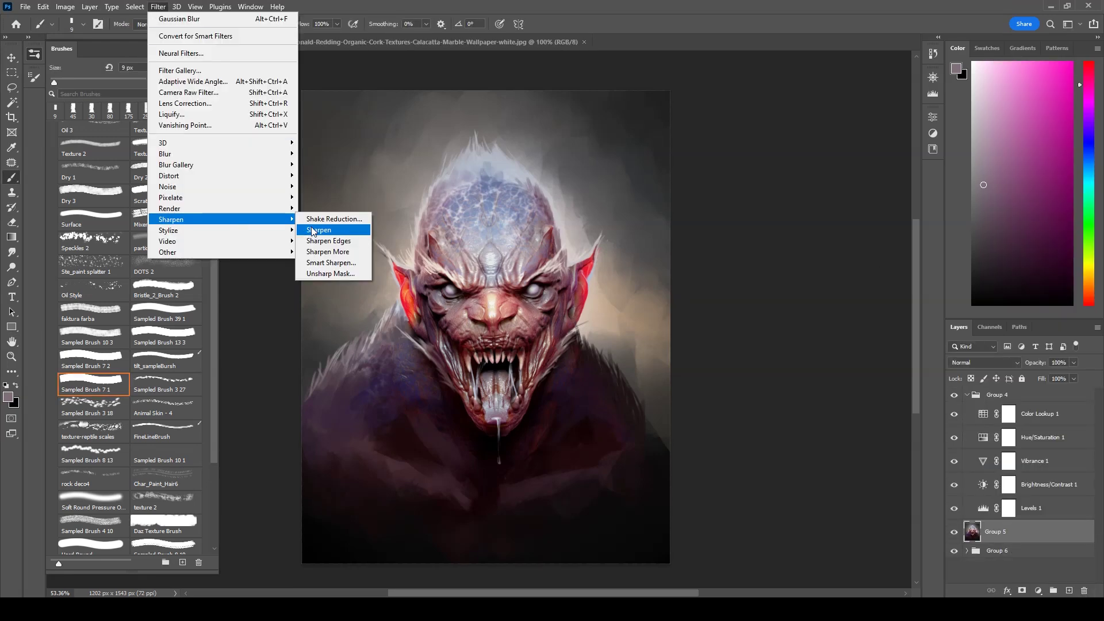
left_click(406, 257)
left_click_drag(430, 212, 460, 241)
left_click(722, 143)
Blur a duplicate hidden behind an inverted mask, and invert the Brightness/Contrast mask to black.
left_click(158, 6)
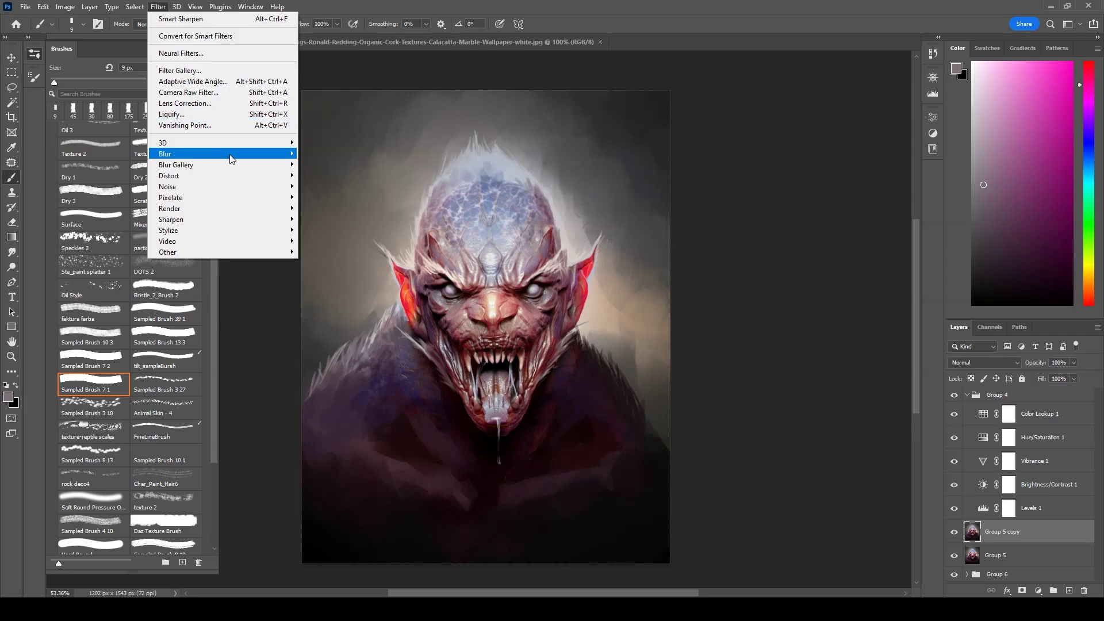
left_click(357, 173)
left_click(604, 136)
key("ctrl+j")
left_click(1022, 591)
key("d")
key("ctrl+i")
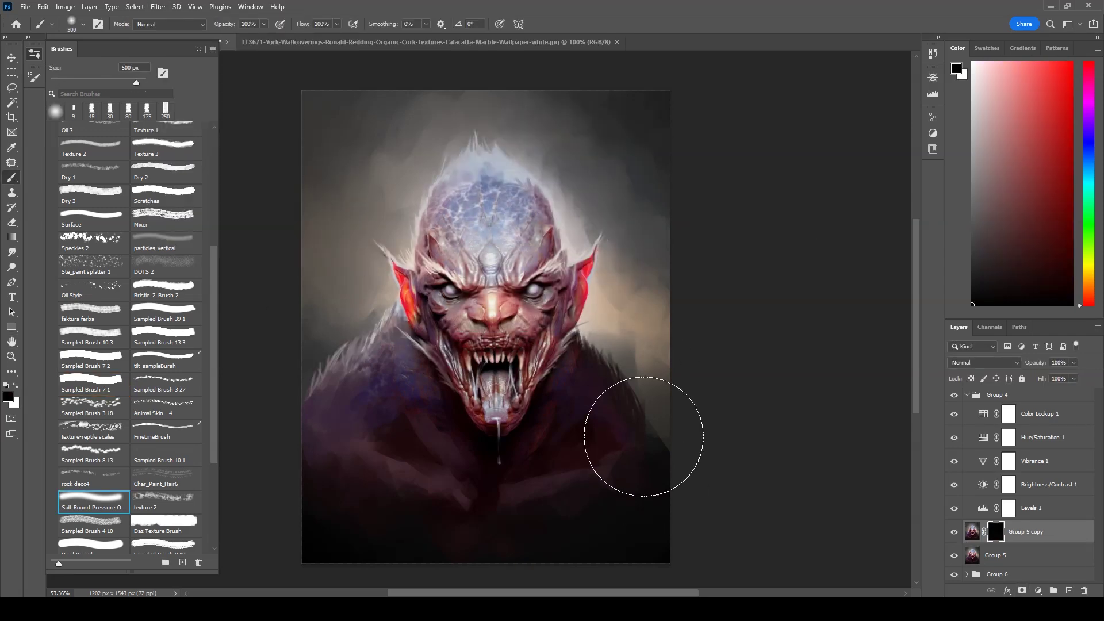
key("x")
left_click(1009, 489)
key("ctrl+i")
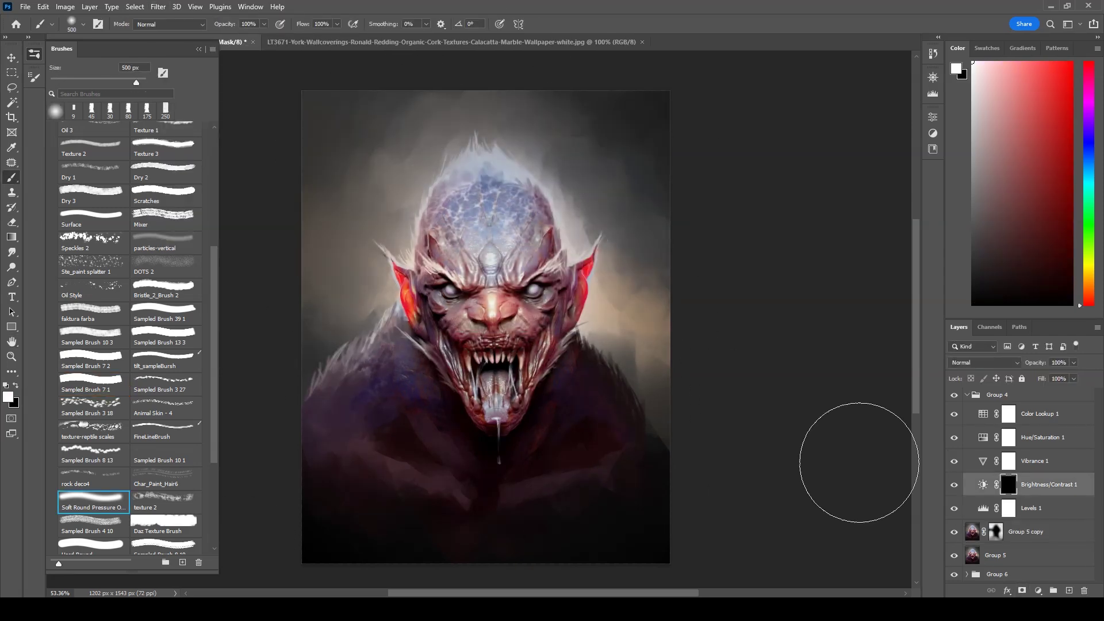
Create a new layer for grain and fill it with mid grey using the Paint Bucket.
left_click(973, 190)
left_click(1069, 591)
key("g")
left_click(485, 327)
left_click(158, 6)
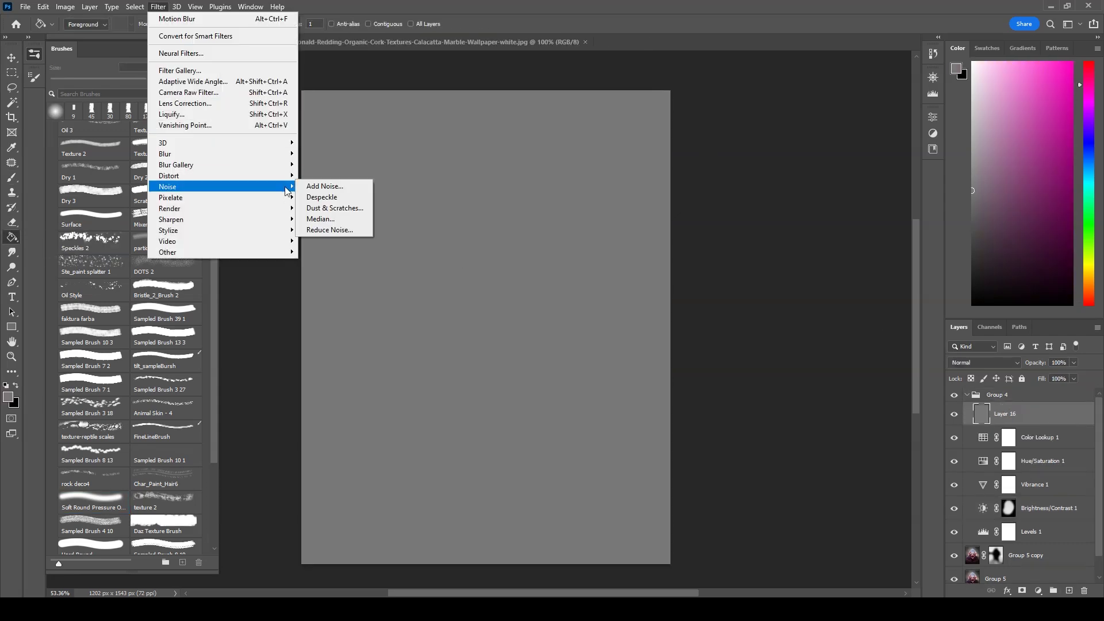